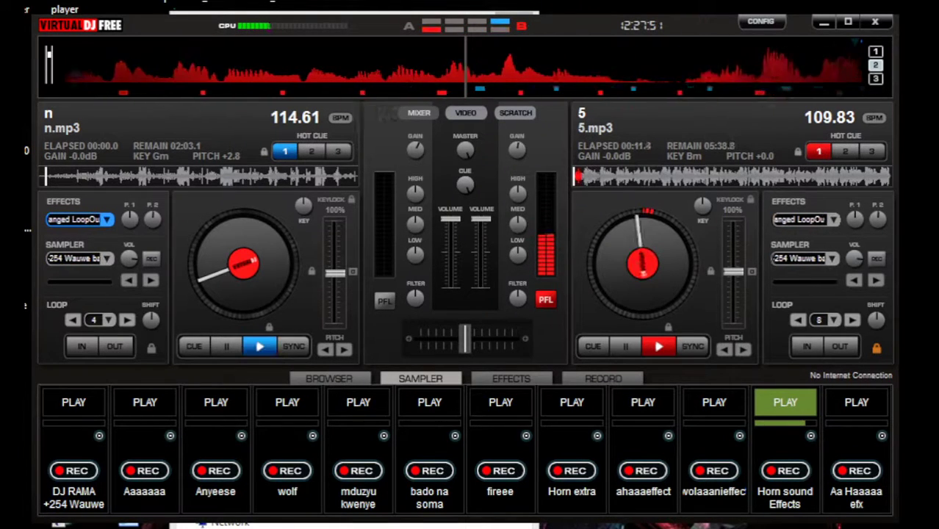
# Reset deck 1's pitch and sync deck 2 to it under the Horn extra sample, restarting deck 2 from Cue 1.
pyautogui.click(352, 272)
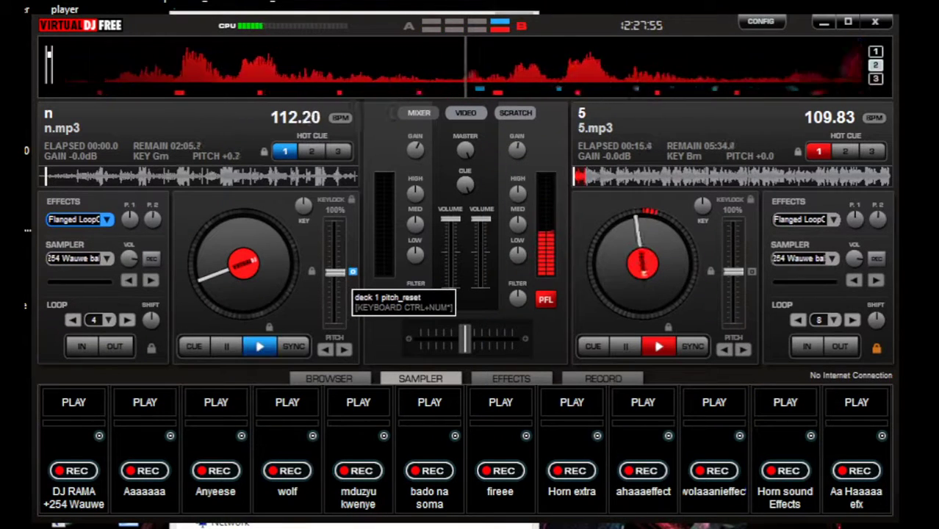
pyautogui.click(572, 402)
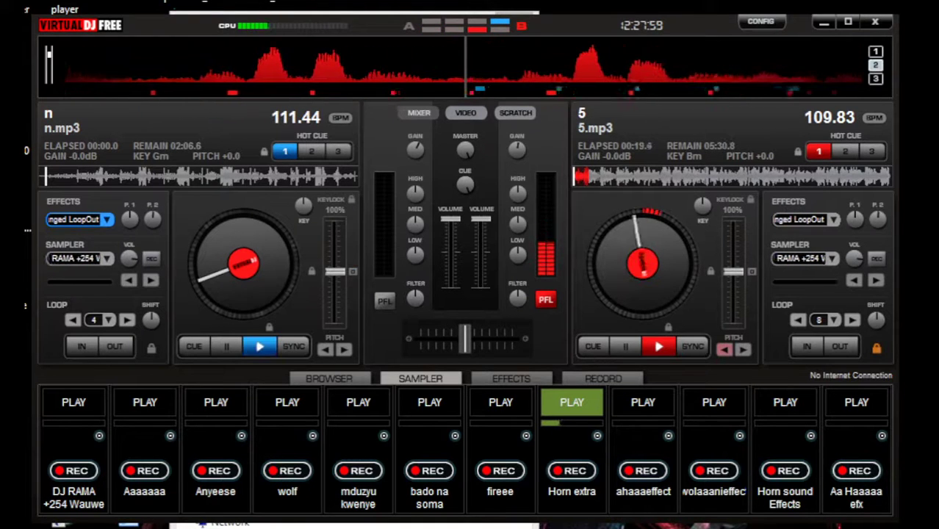
pyautogui.click(692, 346)
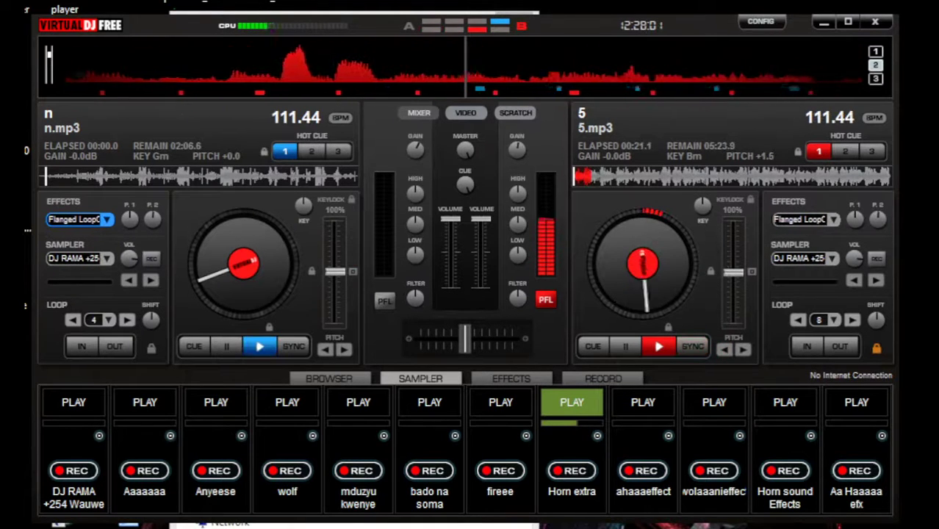
pyautogui.press('1')
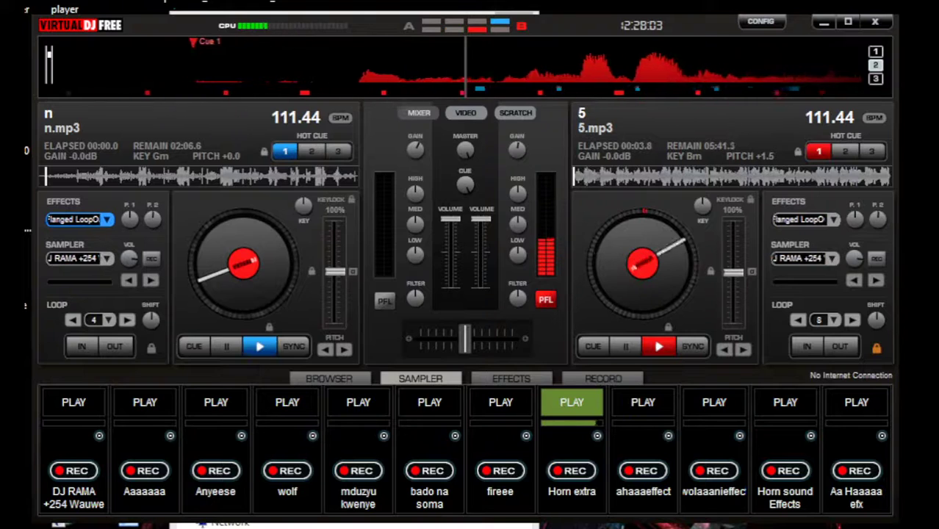
# Switch to File Explorer, go back to the parent music folder and open the MSEGO KATUNGWA NO 17 folder.
pyautogui.hotkey('alt', 'Tab')
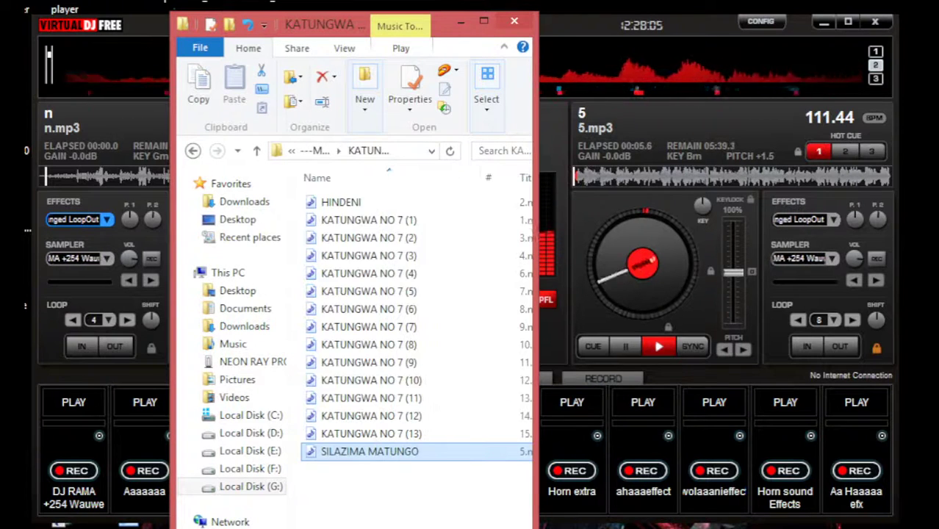
pyautogui.click(192, 151)
pyautogui.moveTo(323, 24); pyautogui.dragTo(368, 22)
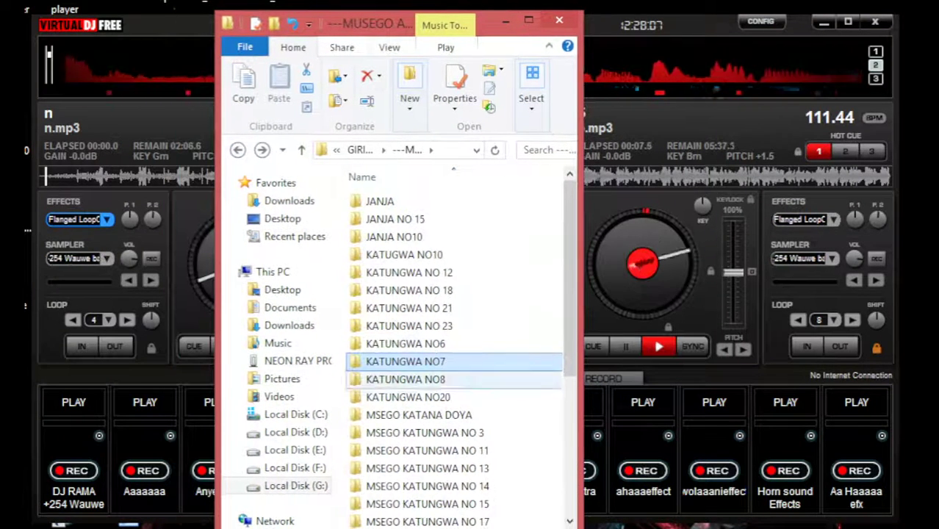
pyautogui.scroll(-4, 454, 396)
pyautogui.press('Up')
pyautogui.press('Up')
pyautogui.press('Up')
pyautogui.press('Up')
pyautogui.press('Up')
pyautogui.press('Return')
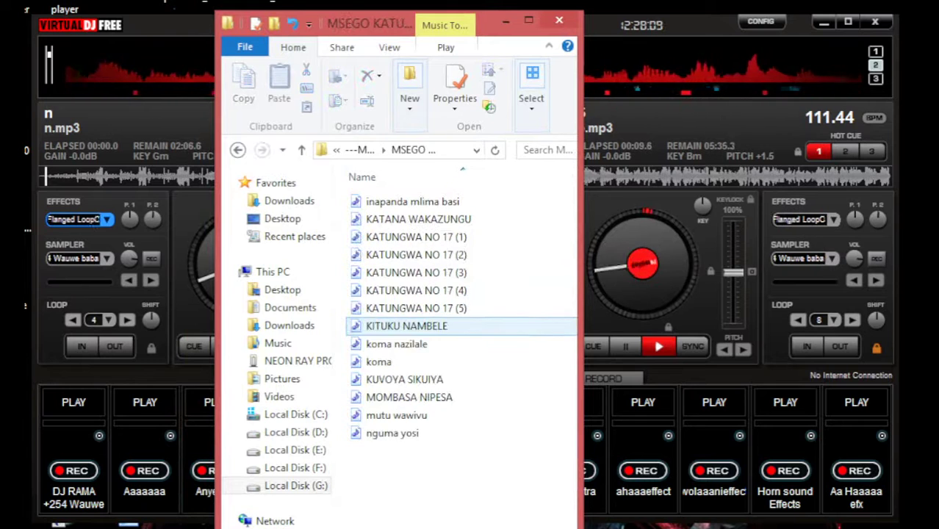
# Load the track KATUNGWA NO 17 (5) onto deck 1 and switch back to VirtualDJ.
pyautogui.press('Up')
pyautogui.press('Up')
pyautogui.press('Down')
pyautogui.moveTo(416, 308); pyautogui.dragTo(197, 287)
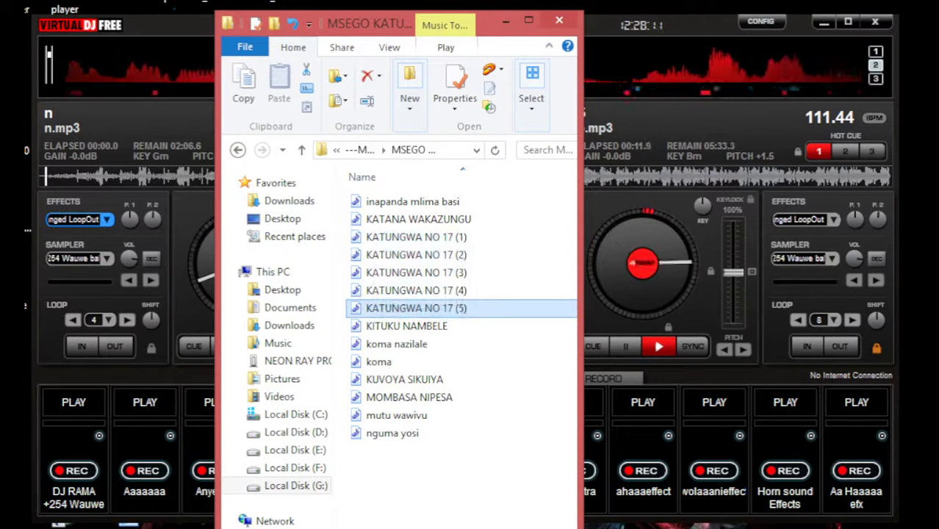
pyautogui.hotkey('alt', 'Tab')
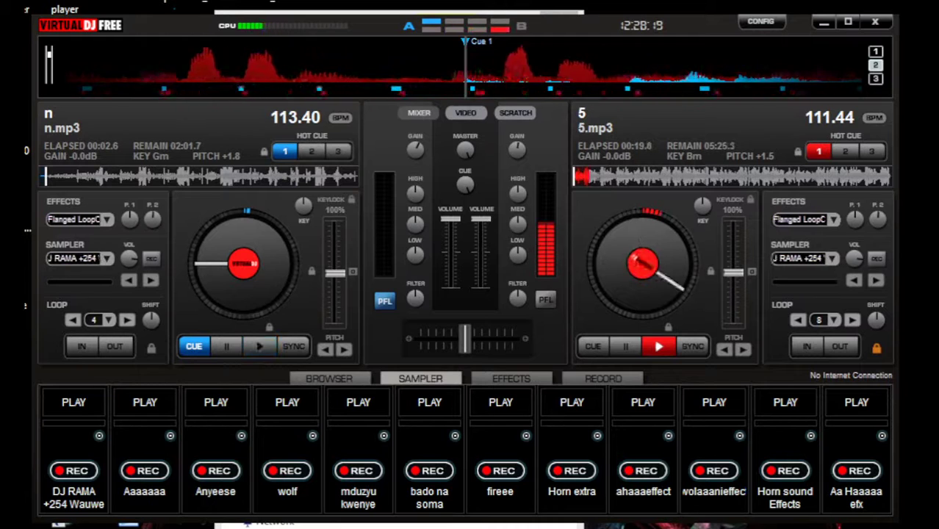
# Set an active 8-beat loop on deck 1 and start that deck playing.
pyautogui.click(95, 319)
pyautogui.click(127, 320)
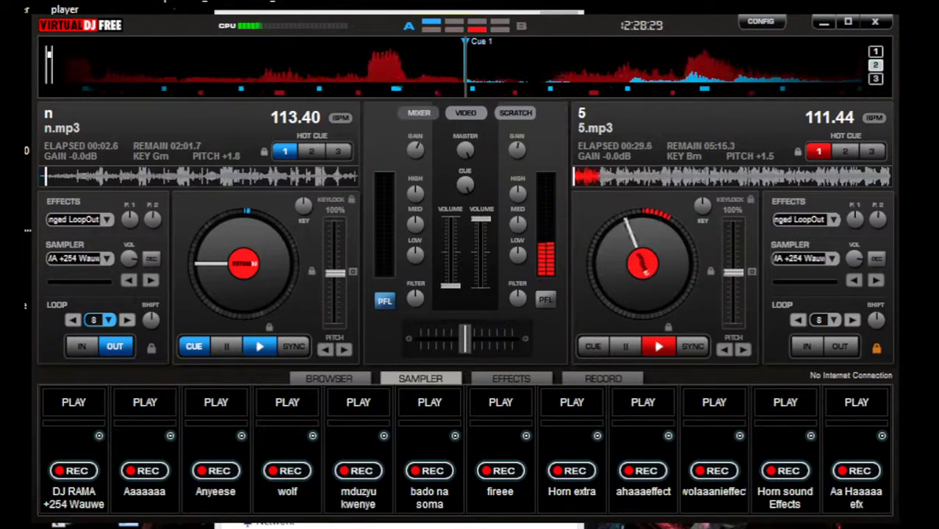
pyautogui.press('space')
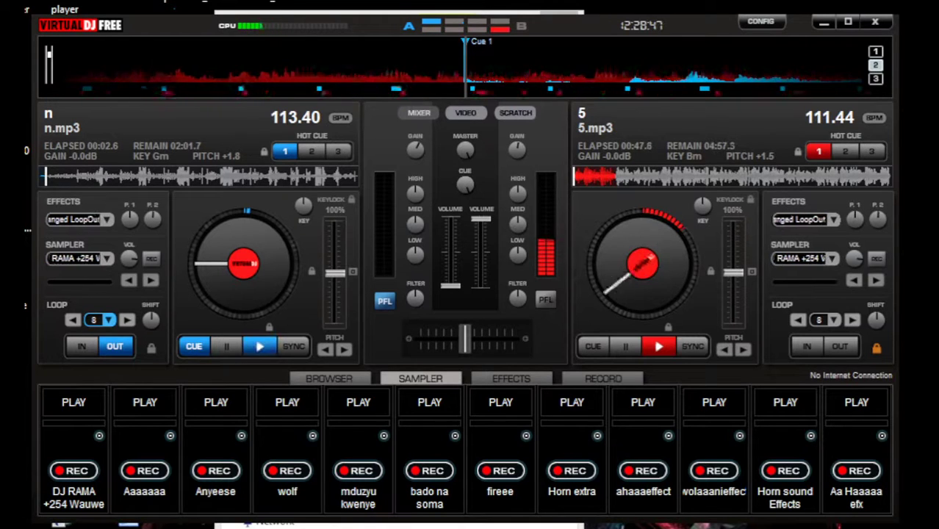
pyautogui.press('space')
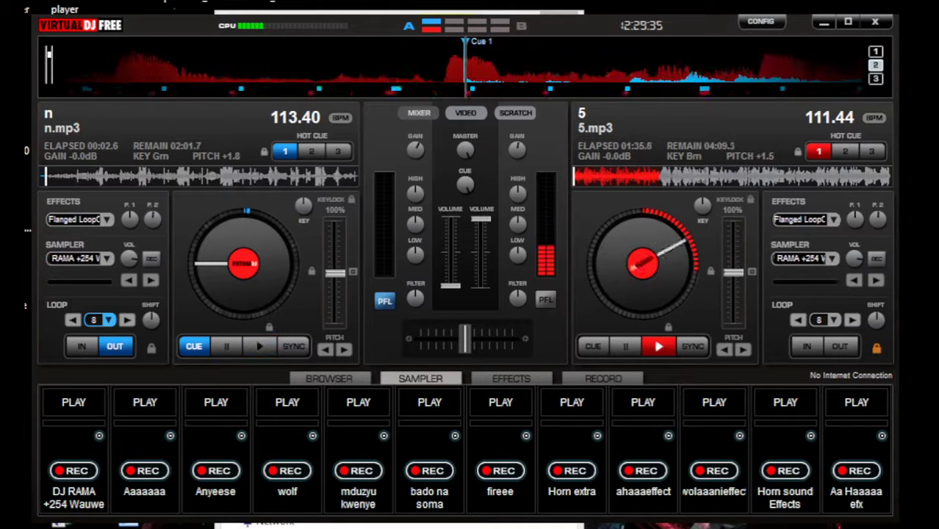
pyautogui.press('space')
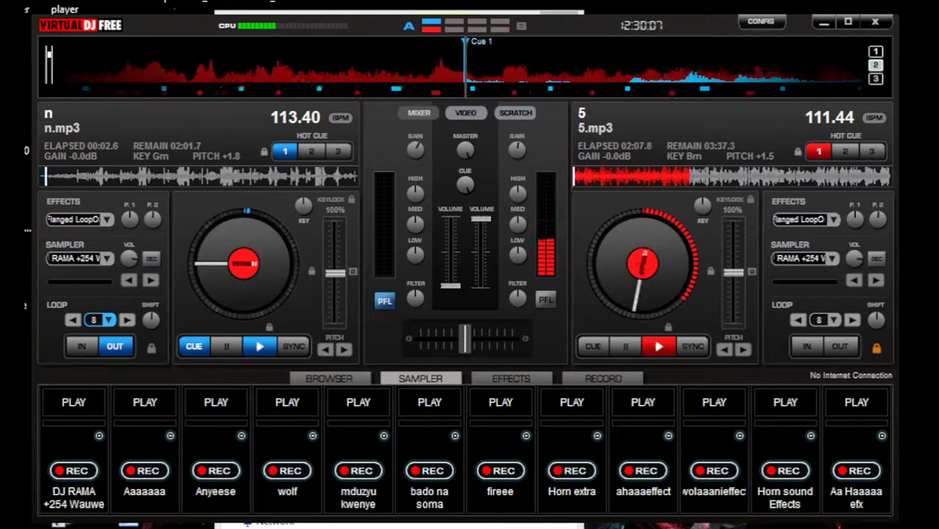
pyautogui.click(259, 346)
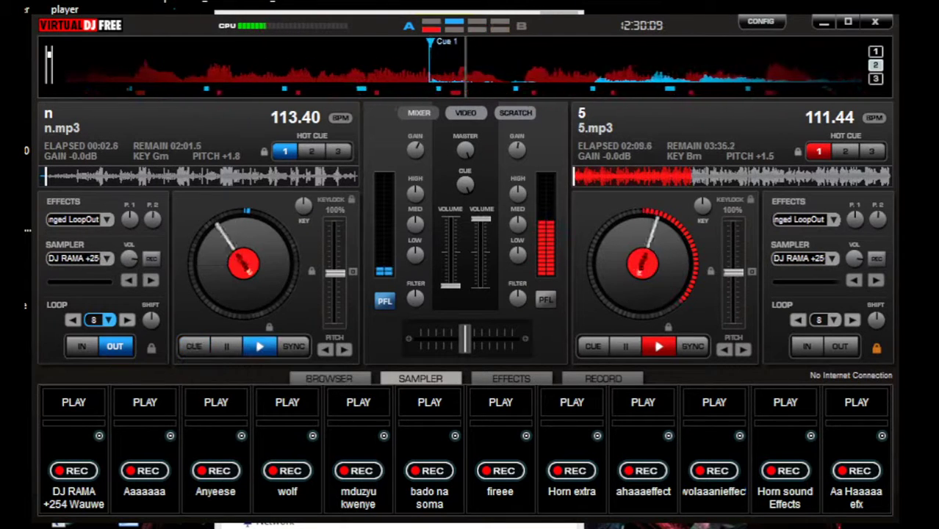
# Trigger the Horn extra, fireee and wolaaanieffect samples over the playing decks.
pyautogui.press('F8')
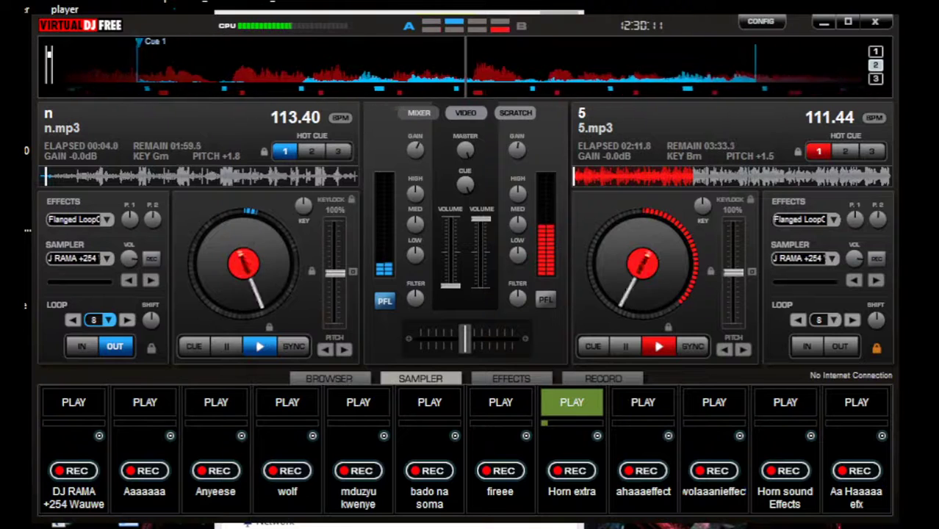
pyautogui.press('F7')
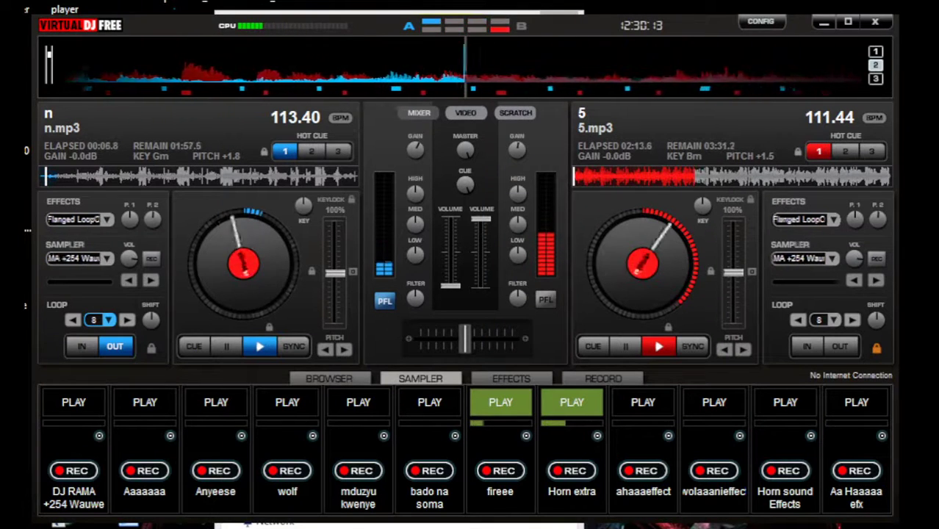
pyautogui.press('F8')
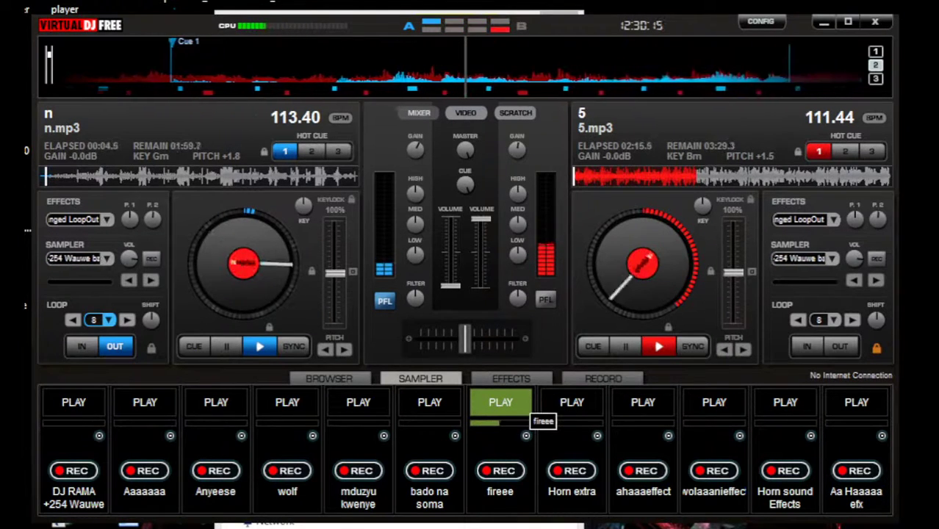
pyautogui.click(520, 405)
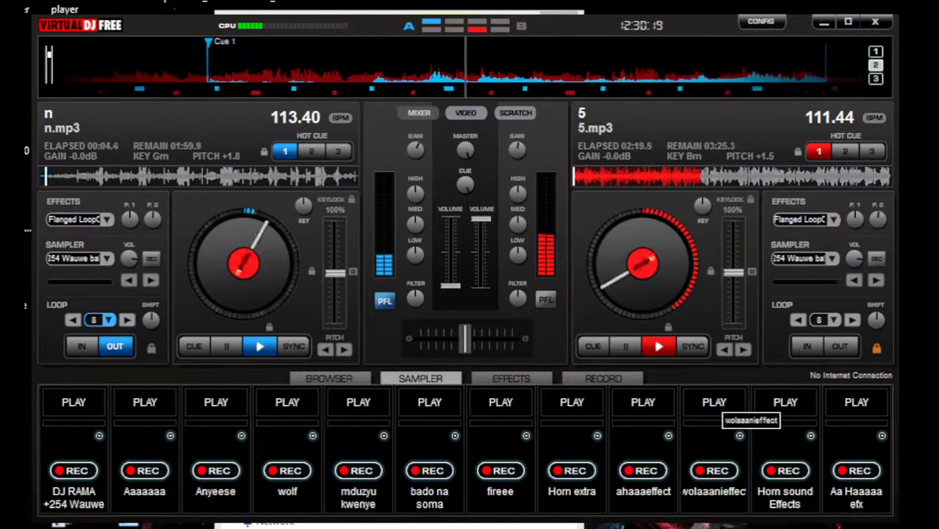
pyautogui.press('1')
pyautogui.click(717, 403)
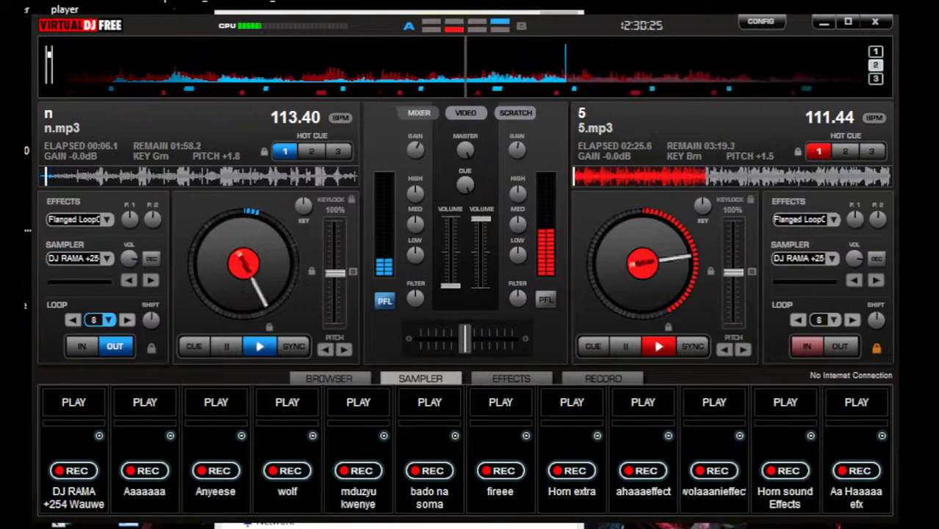
# Set deck 2's loop length to 2 beats and play the Aa Haaaaa efx sample.
pyautogui.doubleClick(797, 320)
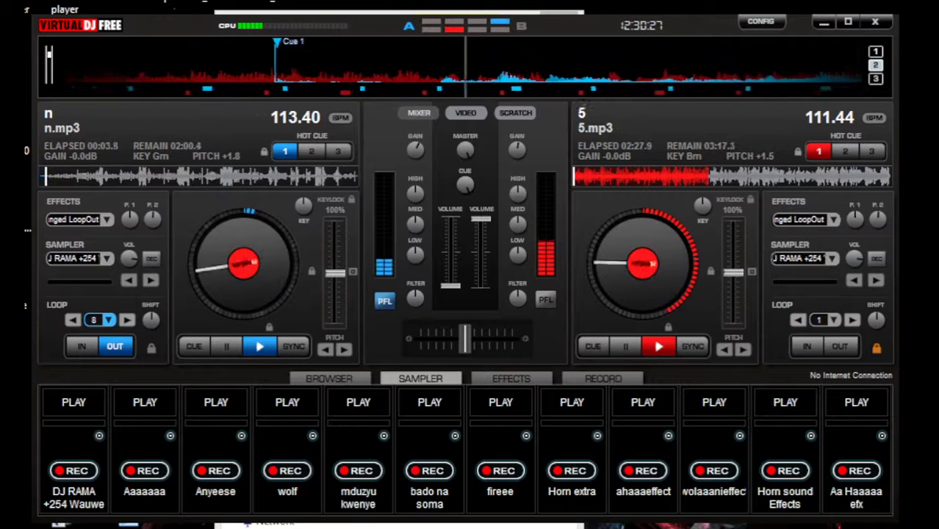
pyautogui.click(855, 402)
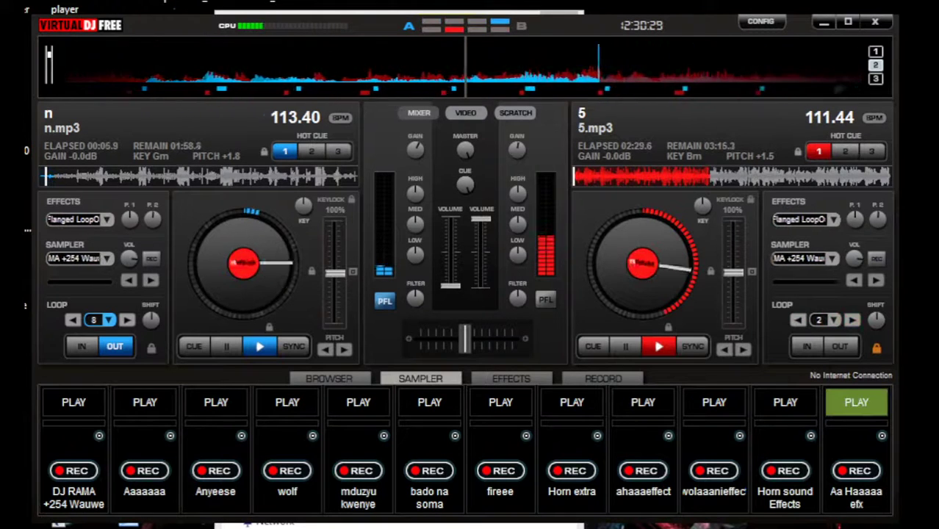
pyautogui.press('Escape')
pyautogui.press('1')
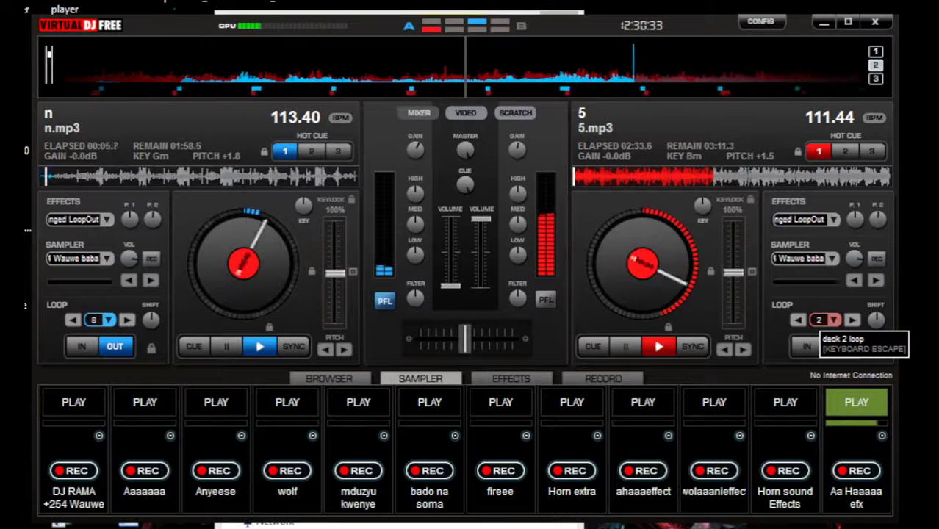
pyautogui.press('1')
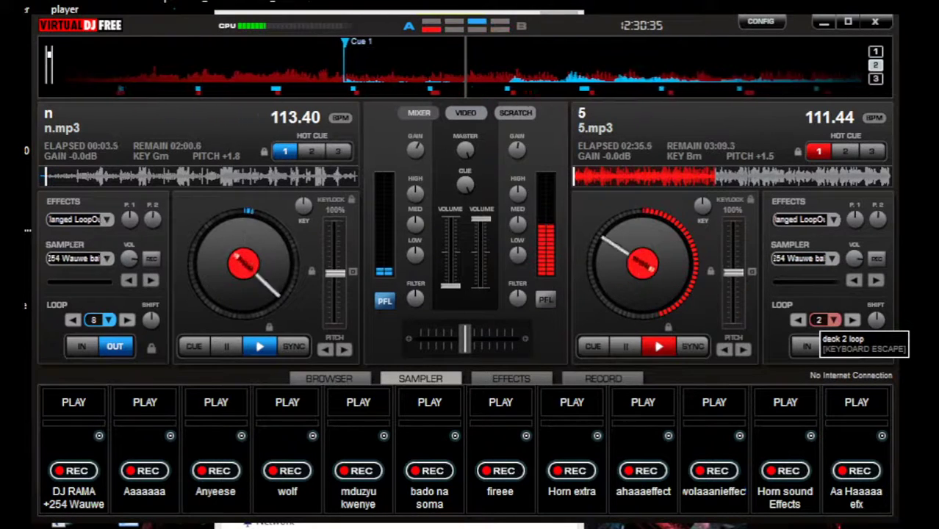
# Run a brief 2-beat loop on deck 2 with the Horn sound Effects sample, and release the loop.
pyautogui.press('Escape')
pyautogui.press('F11')
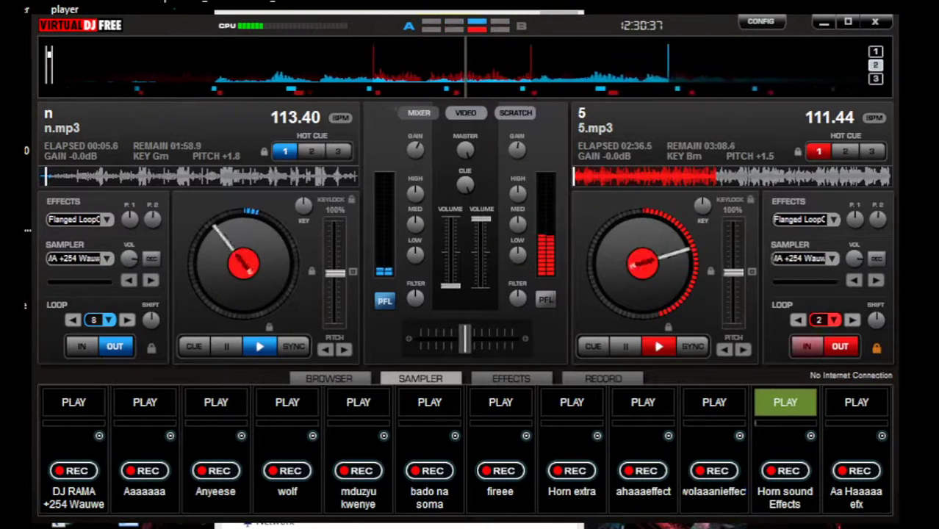
pyautogui.press('Escape')
pyautogui.press('1')
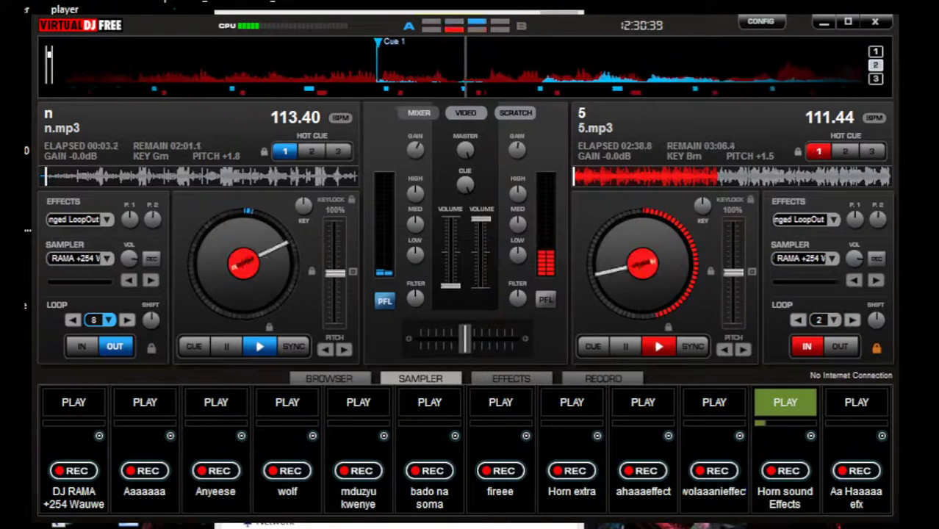
pyautogui.press('Escape')
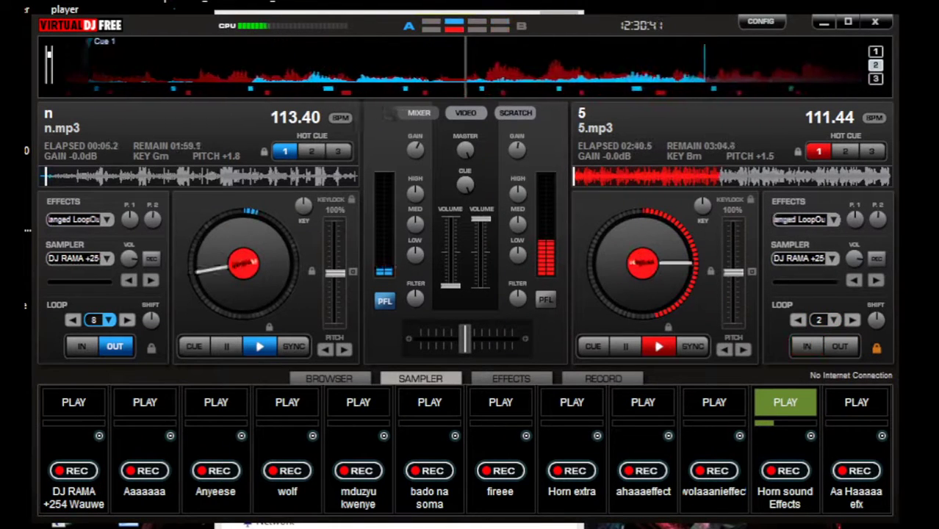
pyautogui.press('1')
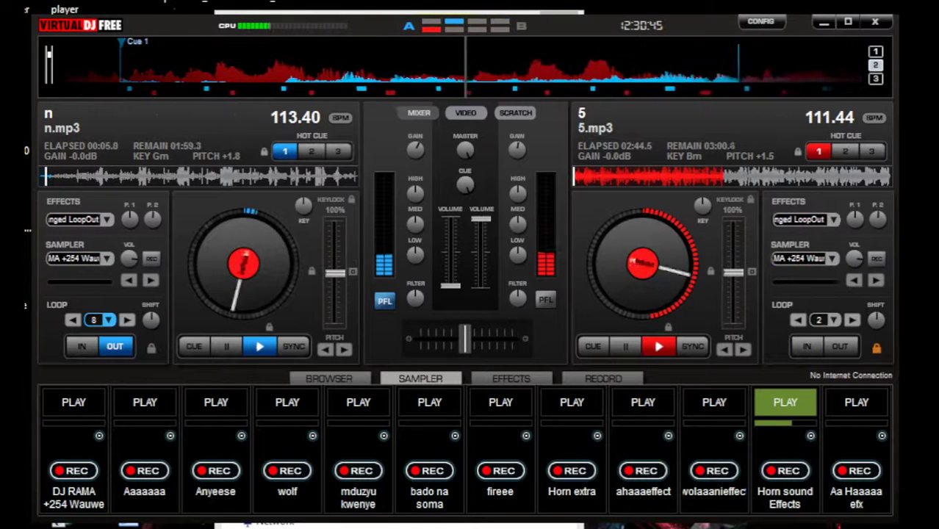
pyautogui.press('1')
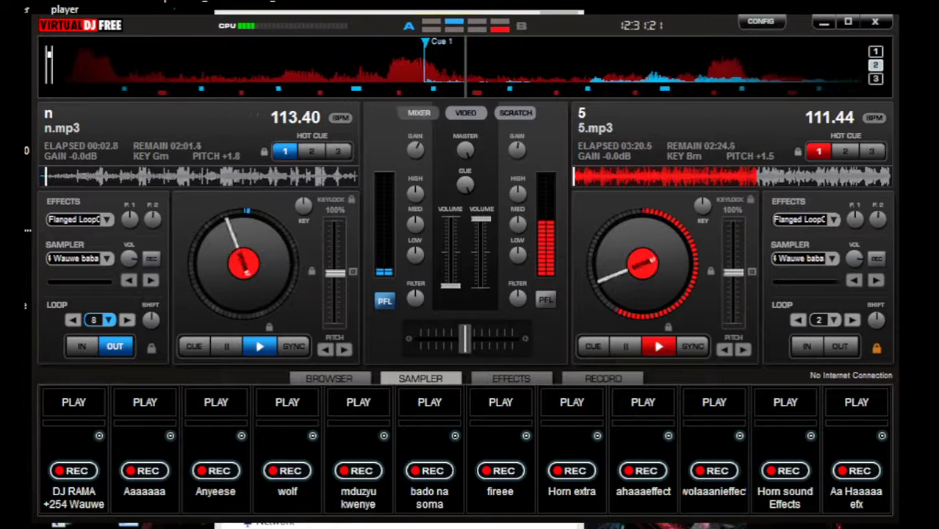
# Play the fireee, wolaaanieffect and Horn extra samples around a 2-beat loop on deck 2, and release the loop.
pyautogui.click(502, 408)
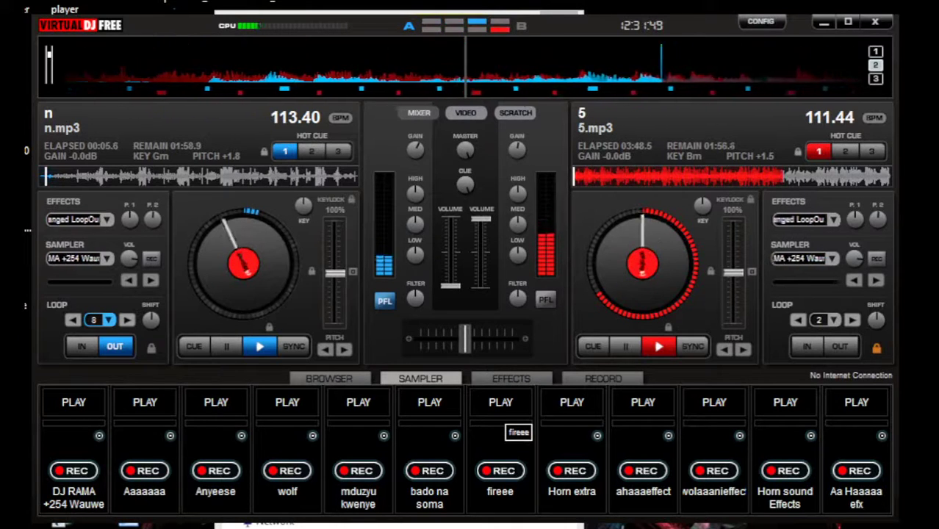
pyautogui.click(818, 320)
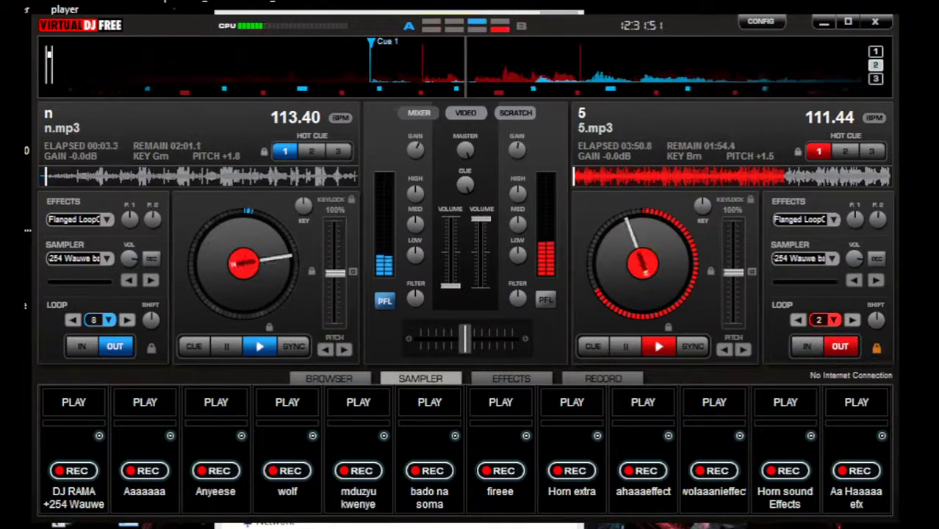
pyautogui.click(714, 401)
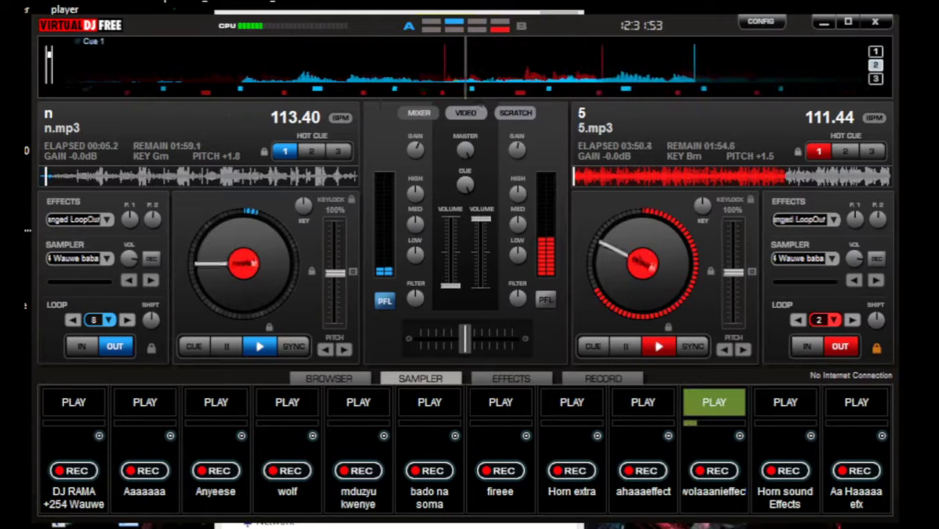
pyautogui.press('F8')
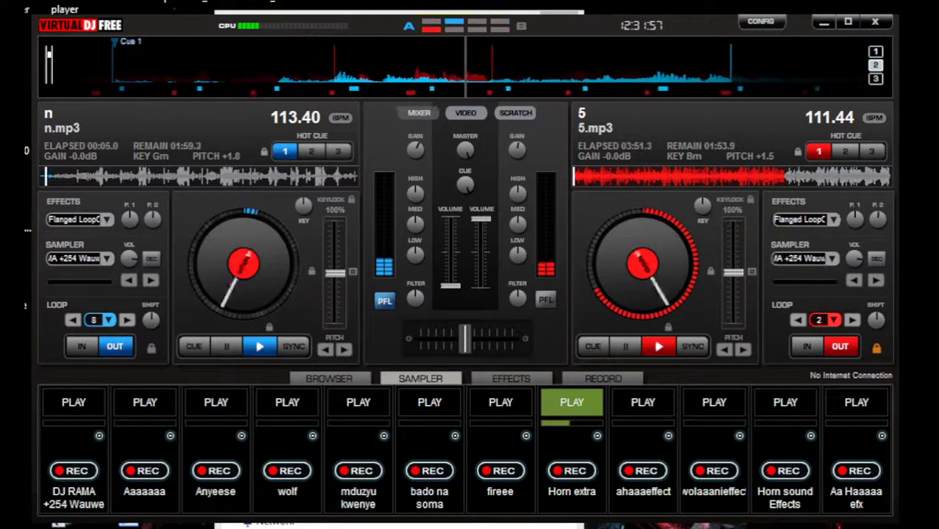
pyautogui.click(819, 321)
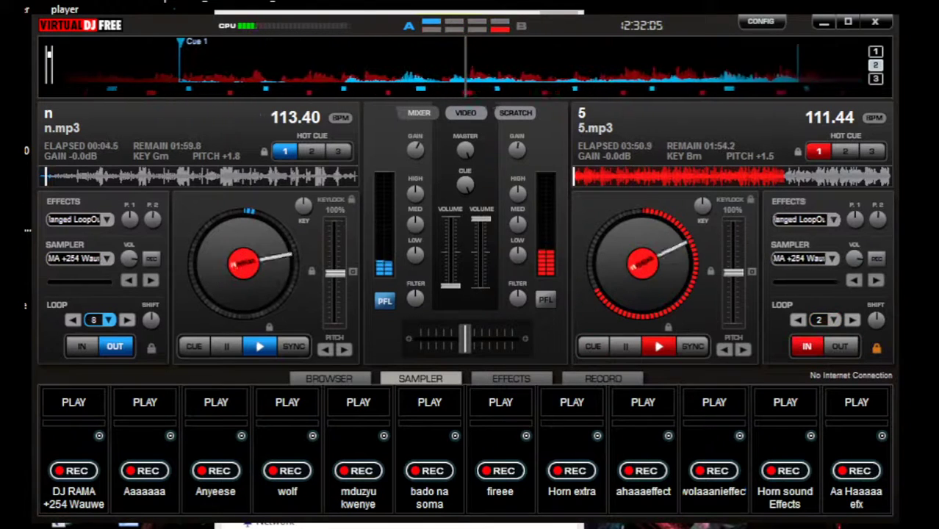
# Play the Anyeese sample and raise deck 1's volume to about 54%.
pyautogui.click(215, 402)
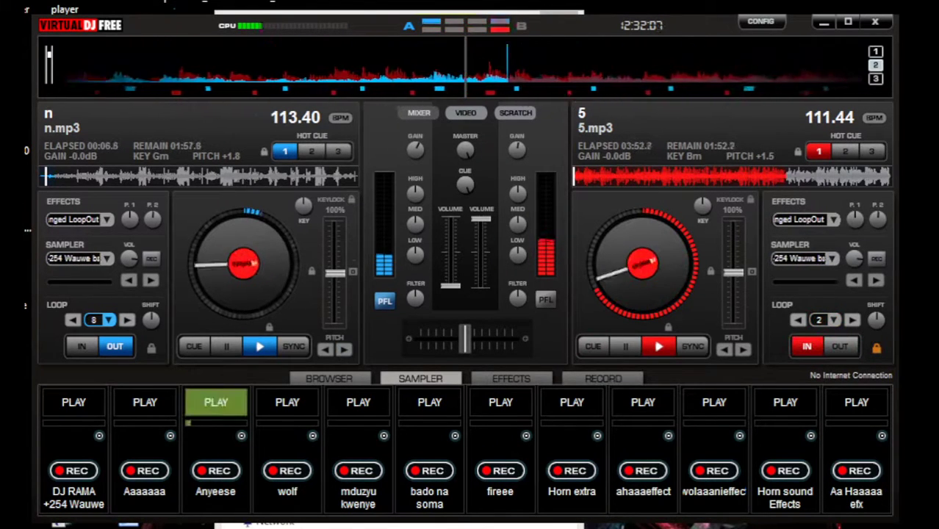
pyautogui.moveTo(451, 285); pyautogui.dragTo(450, 249)
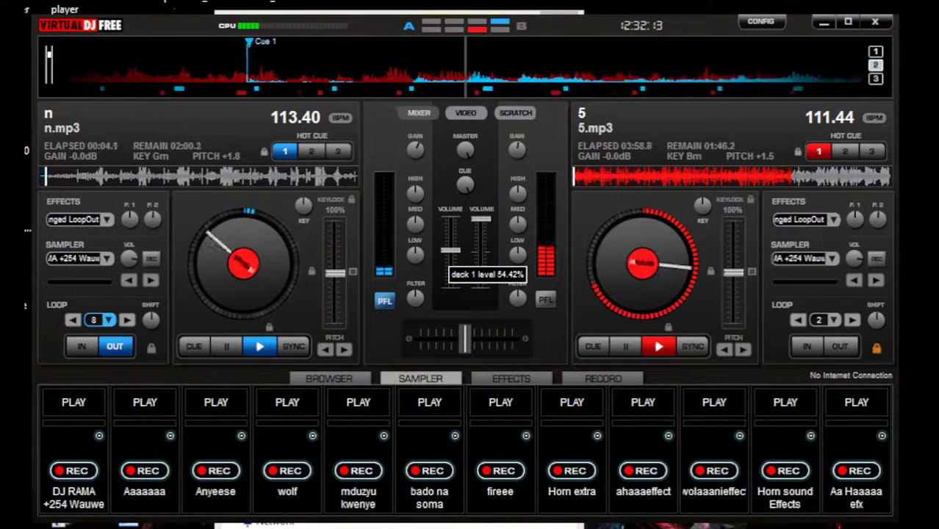
# Lower deck 1's volume to zero and load the nguma yosi track onto deck 2.
pyautogui.moveTo(449, 250); pyautogui.dragTo(449, 285)
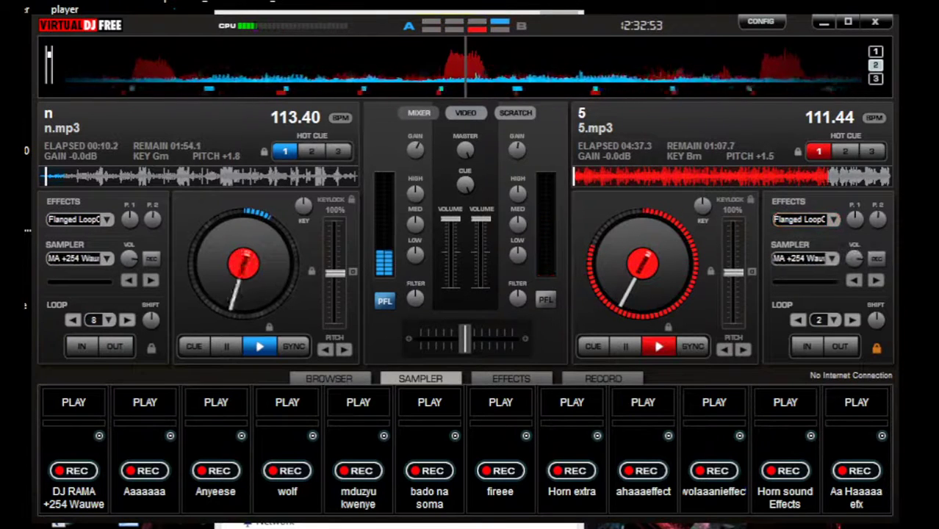
pyautogui.hotkey('alt', 'Tab')
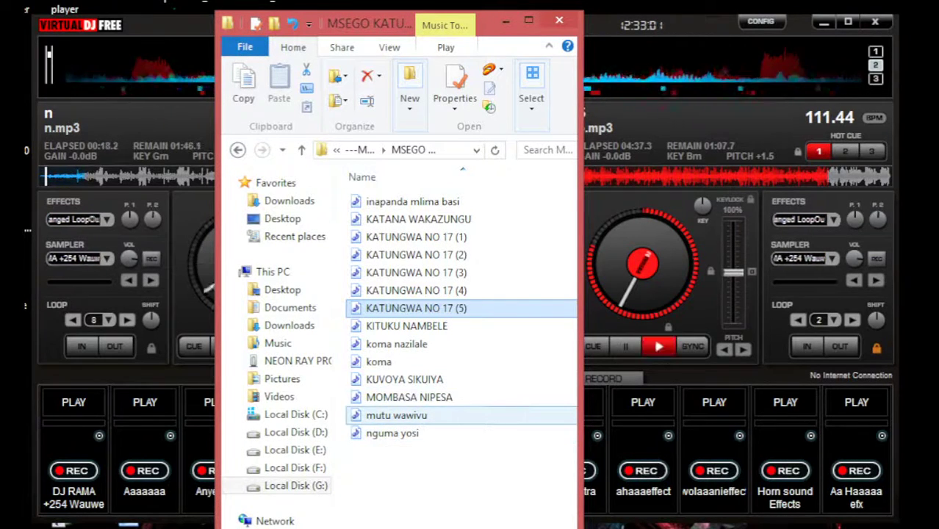
pyautogui.click(385, 433)
pyautogui.hotkey('alt', 'Tab')
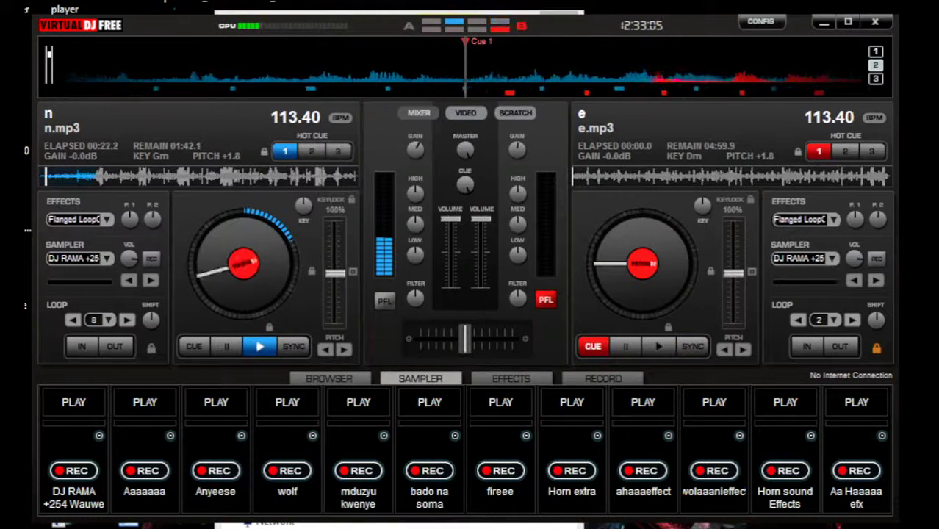
# Lower deck 2's volume to zero and set a cue point with a 2-beat loop near its track's start.
pyautogui.moveTo(480, 219); pyautogui.dragTo(480, 286)
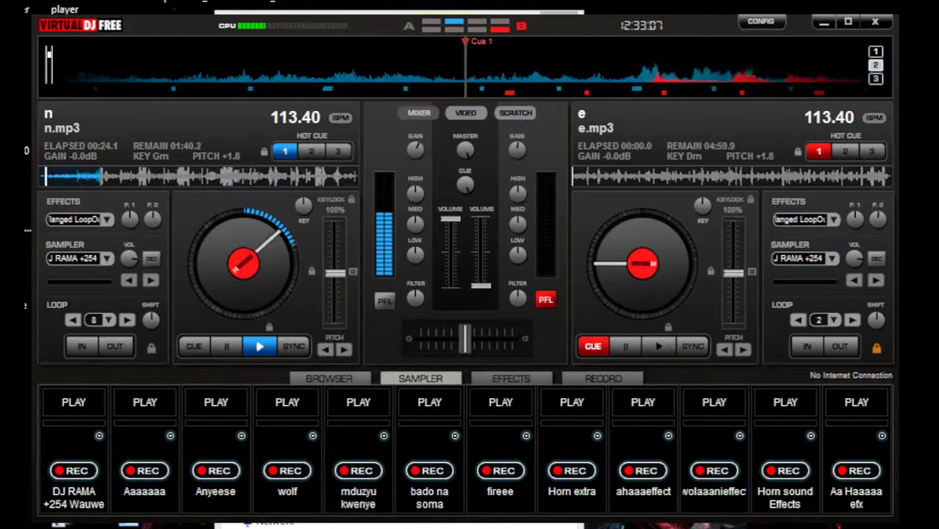
pyautogui.moveTo(603, 263)
pyautogui.mouseDown()
pyautogui.moveTo(685, 264)
pyautogui.moveTo(654, 219)
pyautogui.moveTo(598, 283)
pyautogui.moveTo(596, 274)
pyautogui.mouseUp()
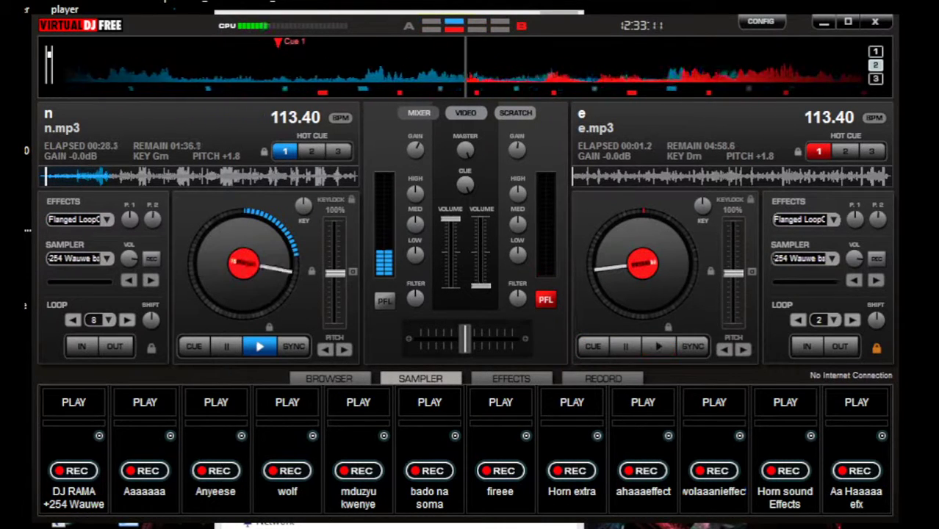
pyautogui.press('space')
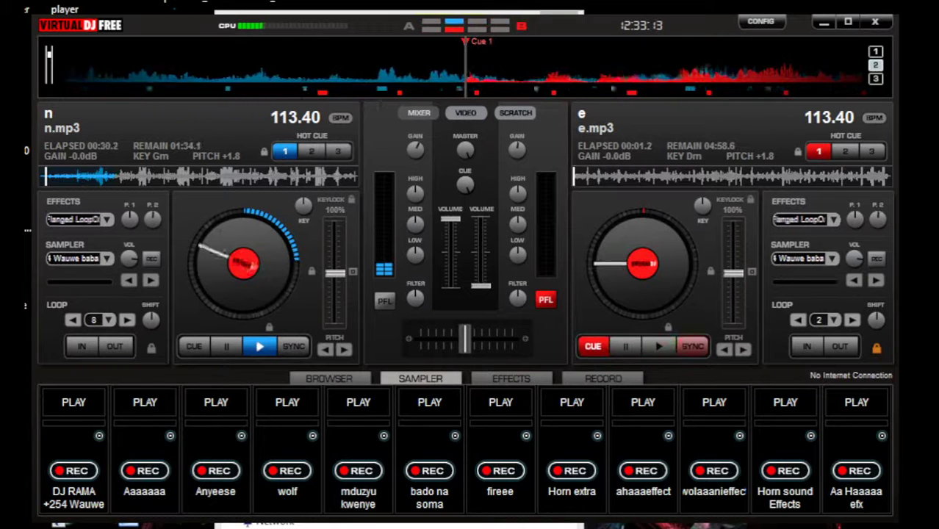
pyautogui.press('l')
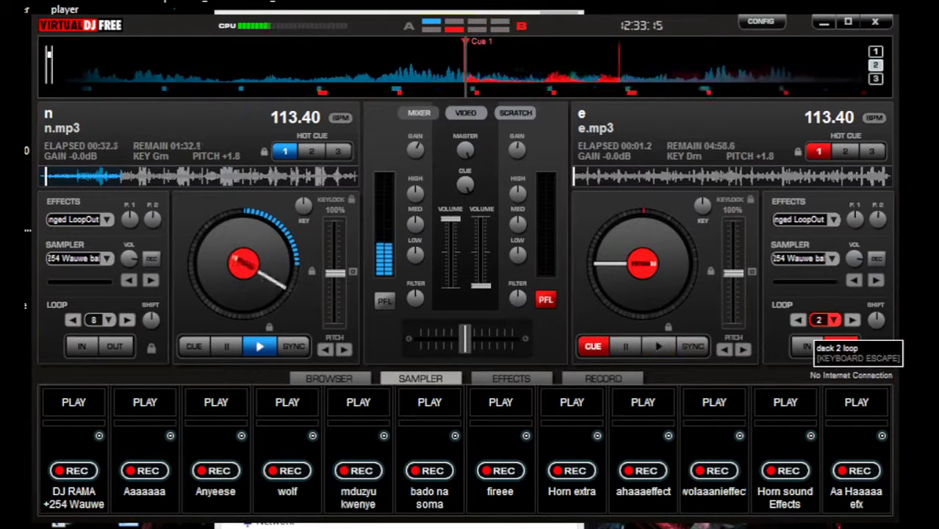
# Start deck 2's looped track and restart it from the cue point to match deck 1's beat.
pyautogui.press('space')
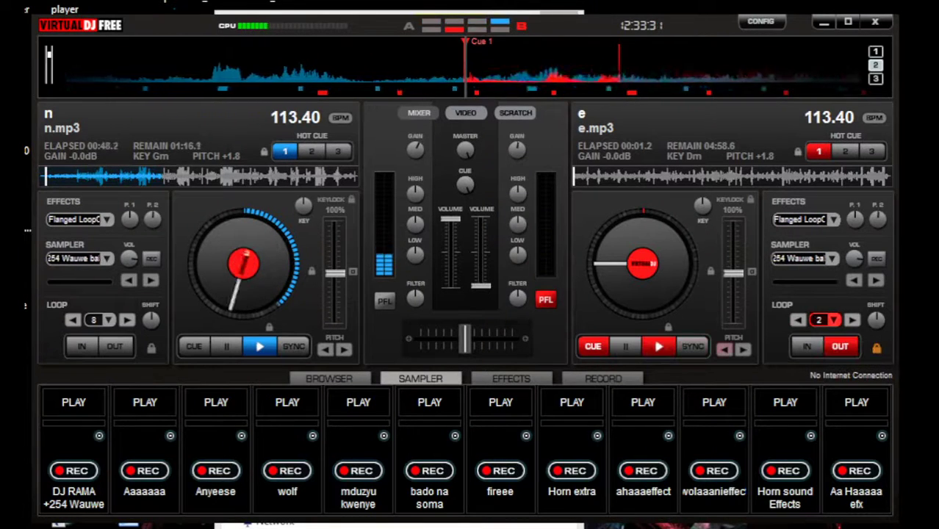
pyautogui.click(658, 346)
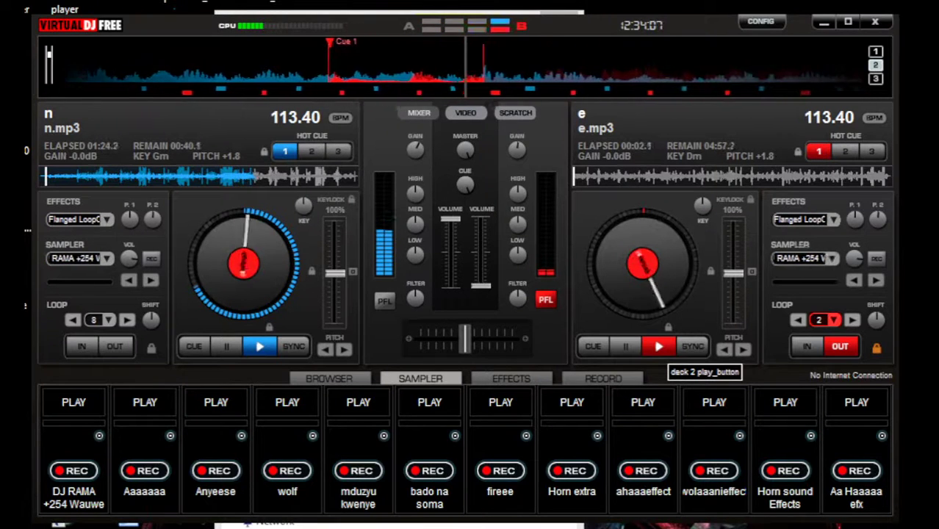
pyautogui.click(659, 346)
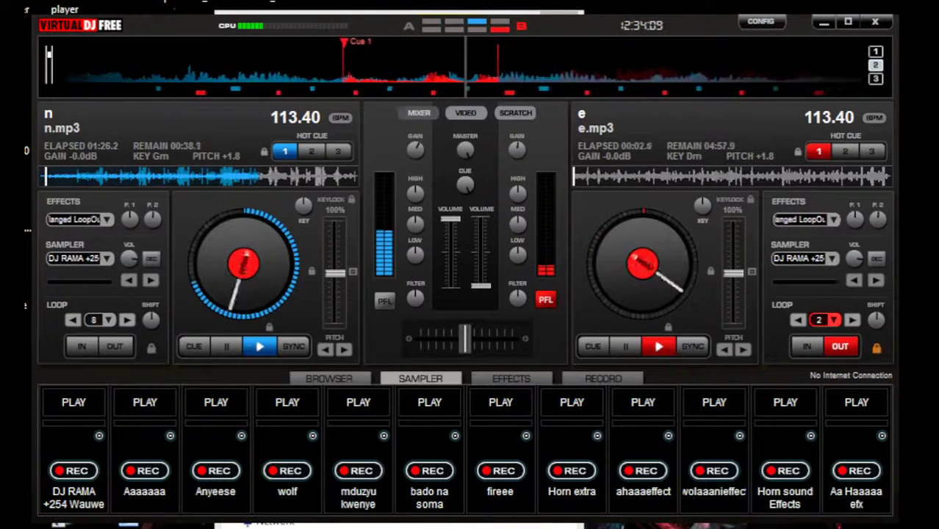
# Play the mduzyu kwenye and fireee samples and raise deck 2's volume to full.
pyautogui.press('F5')
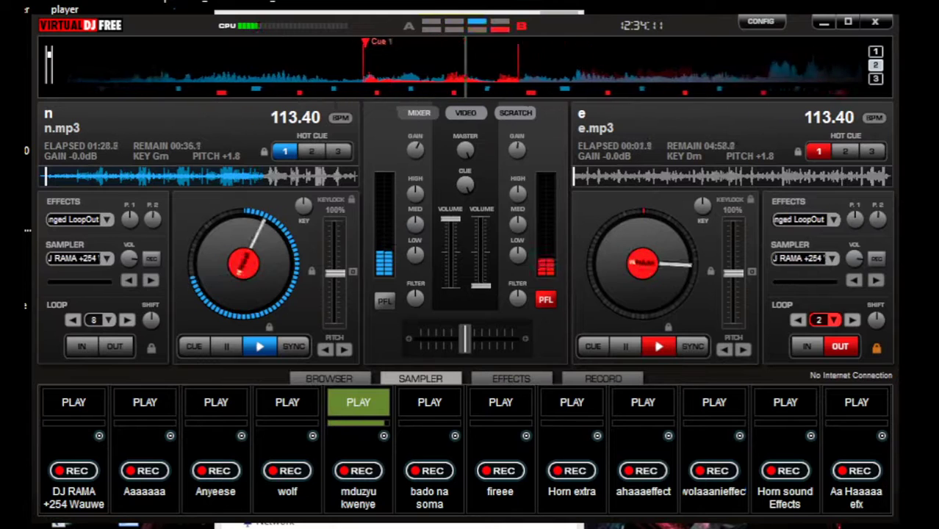
pyautogui.press('7')
pyautogui.moveTo(481, 286); pyautogui.dragTo(481, 218)
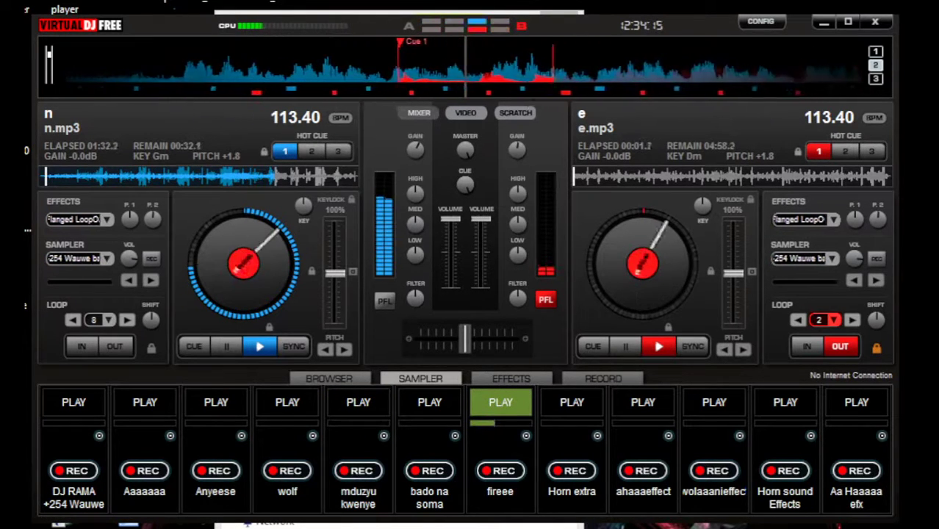
# Release deck 2's loop and fade deck 1 out completely under the Horn sound Effects sample.
pyautogui.press('l')
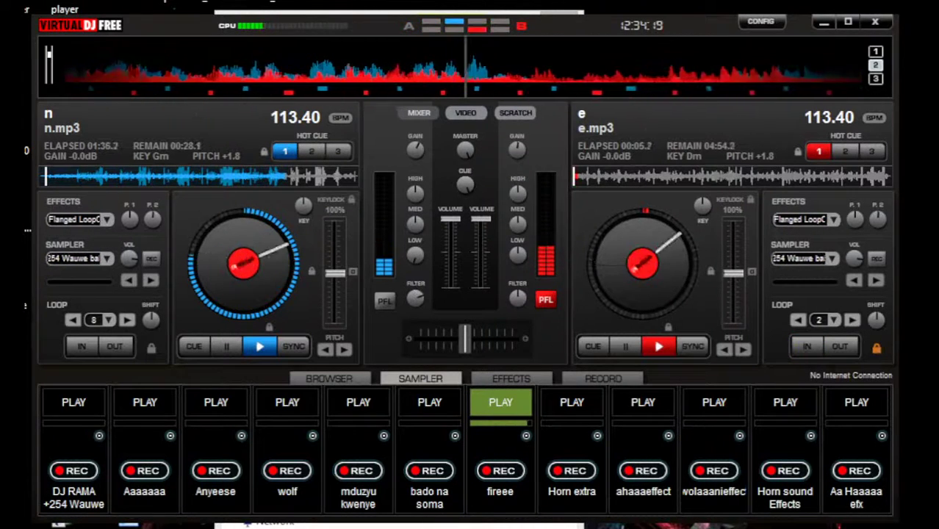
pyautogui.press('F11')
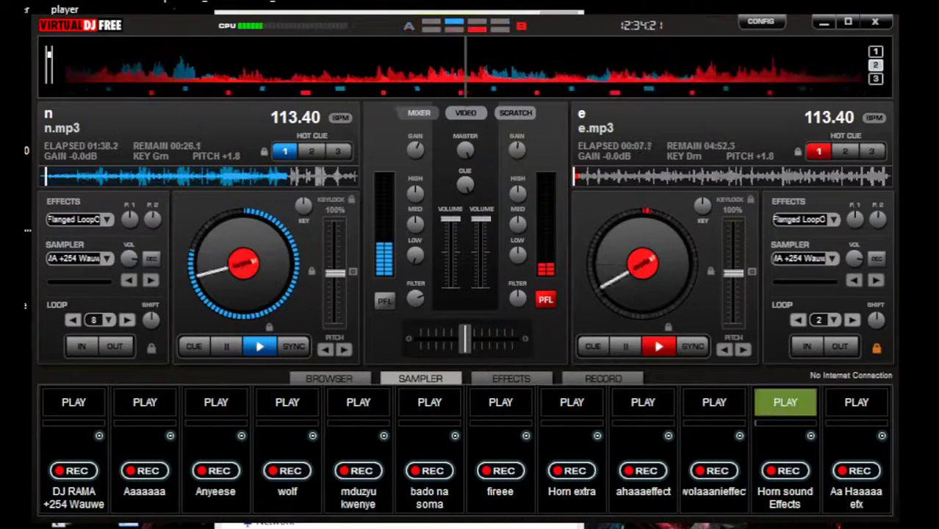
pyautogui.moveTo(450, 219); pyautogui.dragTo(451, 285)
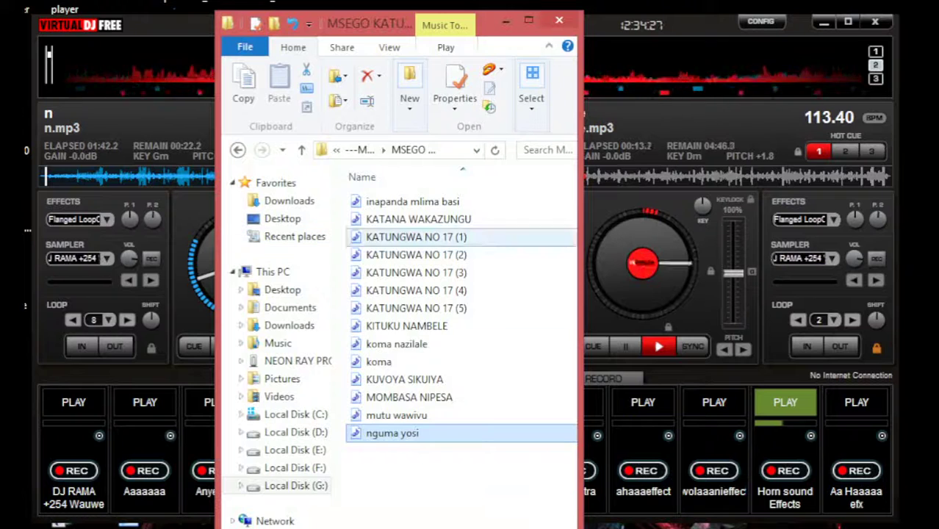
# Load the KATANA WAKAZUNGU track onto deck 1 and open the KATUNGWA NO7 folder.
pyautogui.moveTo(430, 219); pyautogui.dragTo(205, 221)
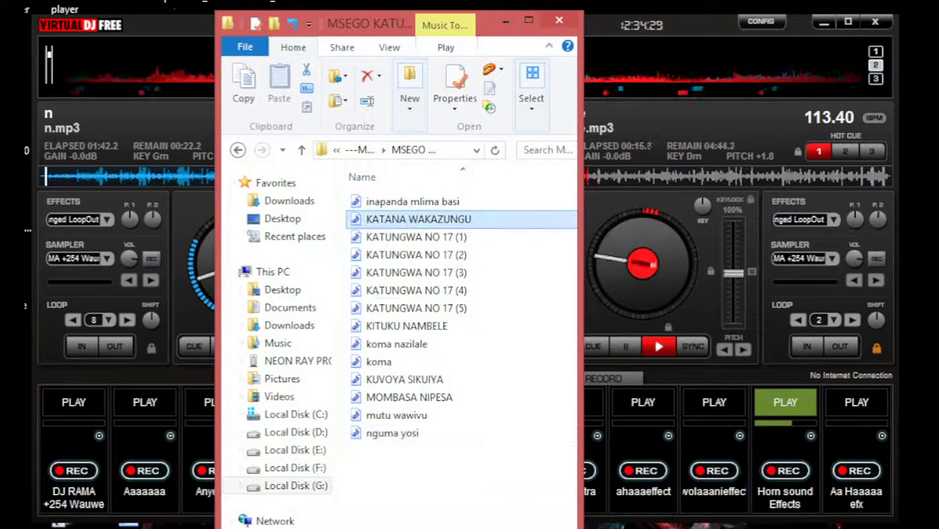
pyautogui.click(238, 150)
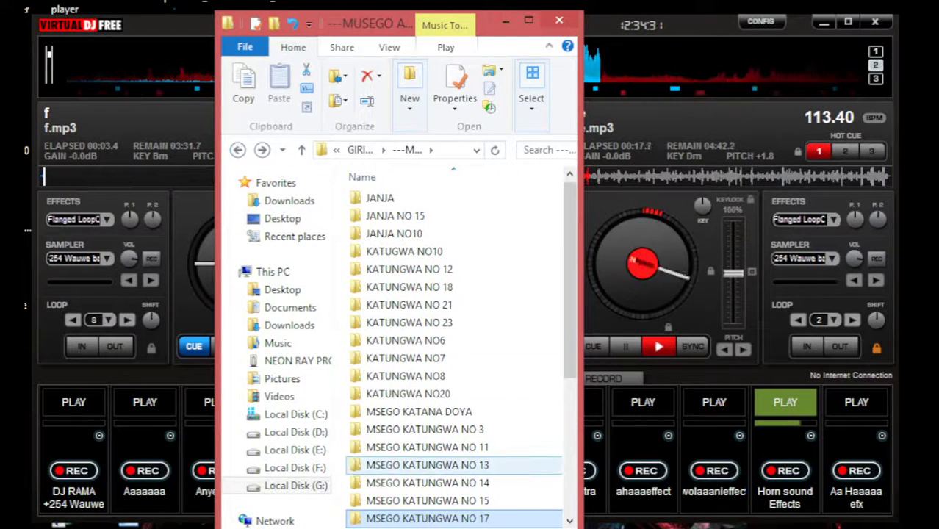
pyautogui.scroll(-2, 426, 411)
pyautogui.scroll(1, 426, 358)
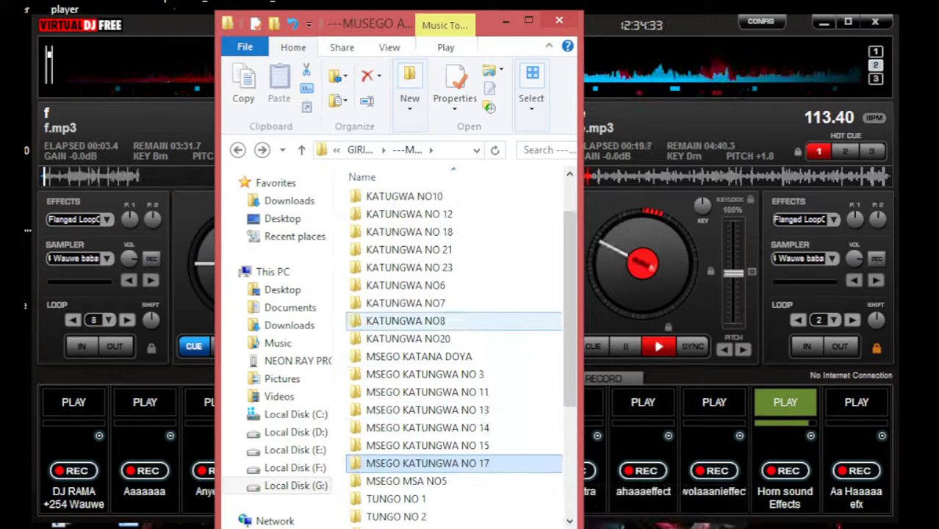
pyautogui.doubleClick(406, 303)
# Set an 8-beat loop at deck 1's cue point and start the deck over the Aaaaaaa sample.
pyautogui.click(184, 323)
pyautogui.press('s')
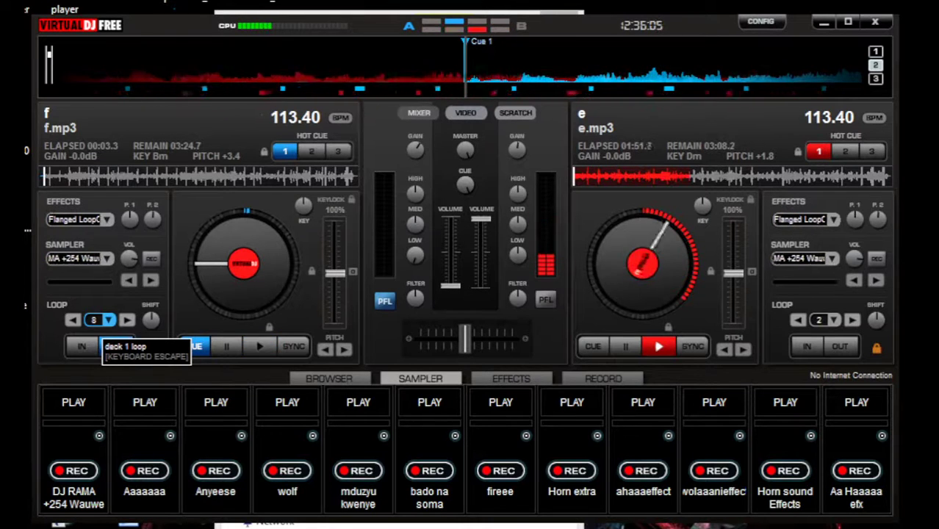
pyautogui.click(147, 405)
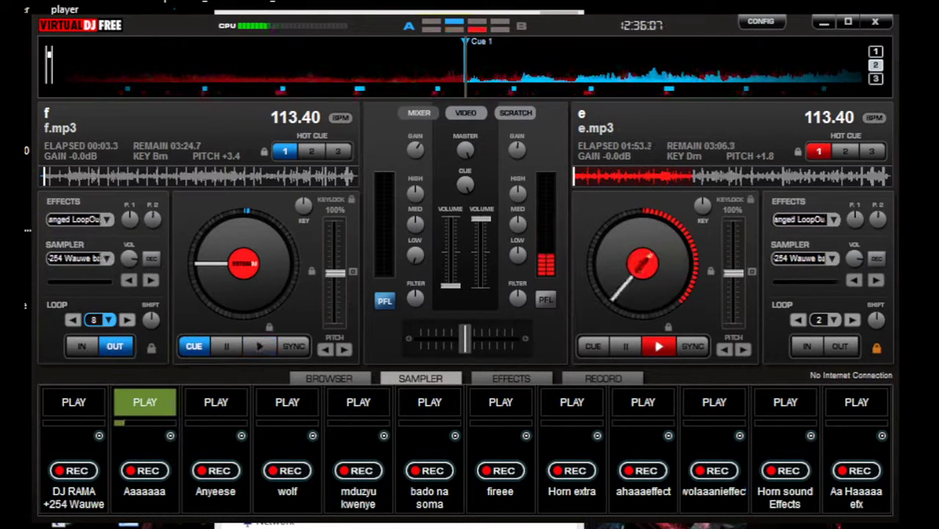
pyautogui.click(259, 346)
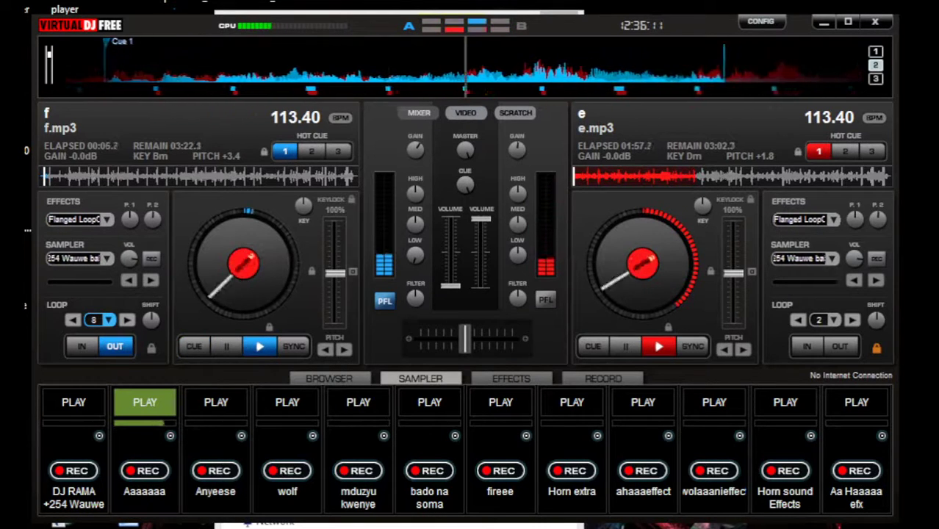
# Shorten deck 1's loop to 2 beats, and raise its volume partway after playing the wolf sample.
pyautogui.click(72, 320)
pyautogui.click(72, 319)
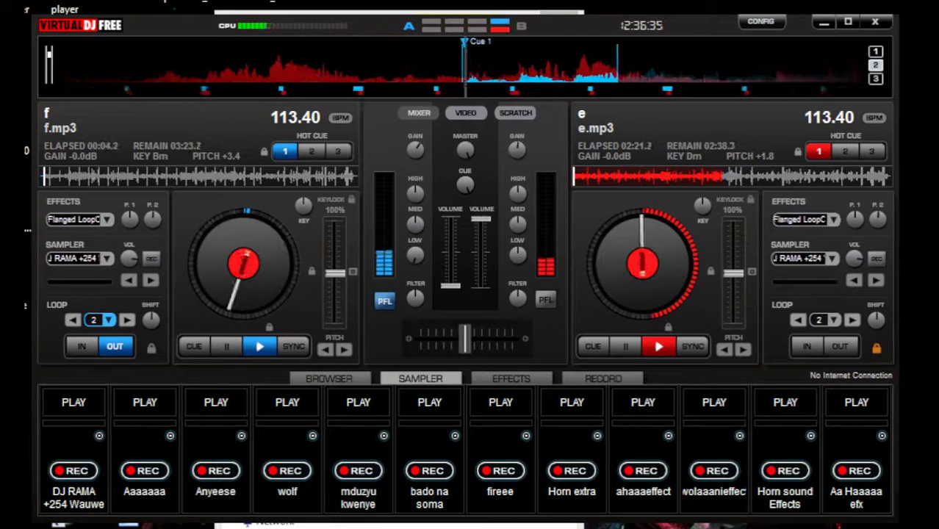
pyautogui.click(286, 402)
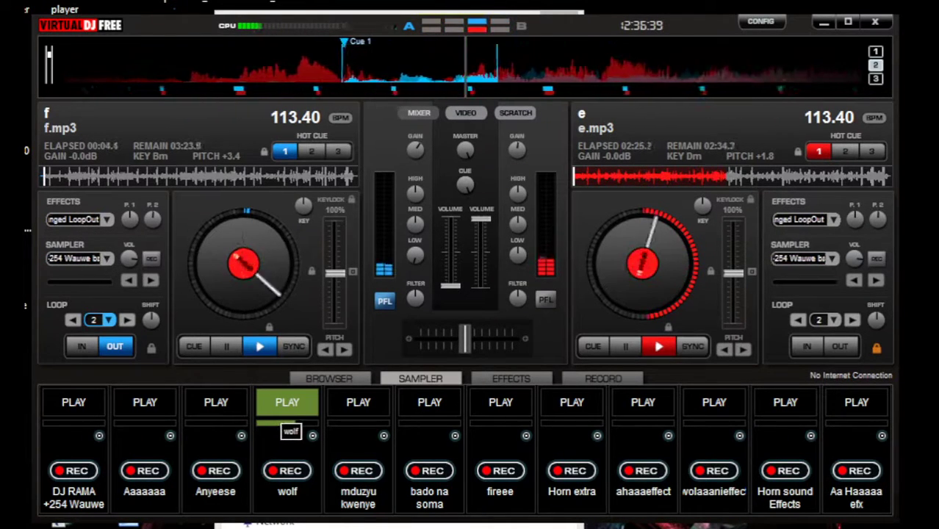
pyautogui.moveTo(450, 285); pyautogui.dragTo(451, 259)
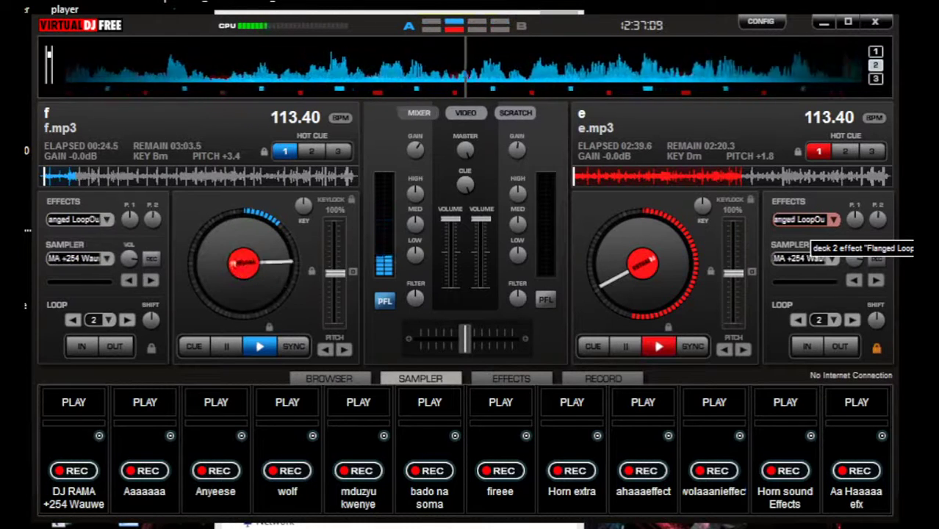
# Lower deck 2's volume to zero and load the KATUNGWA NO 7 (2) track onto it.
pyautogui.moveTo(480, 218); pyautogui.dragTo(481, 286)
pyautogui.hotkey('alt', 'Tab')
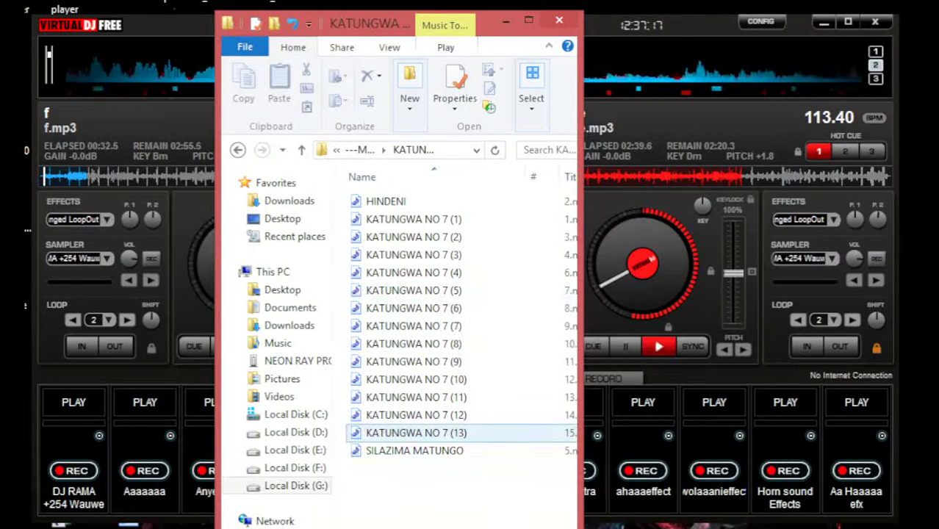
pyautogui.moveTo(434, 236); pyautogui.dragTo(609, 265)
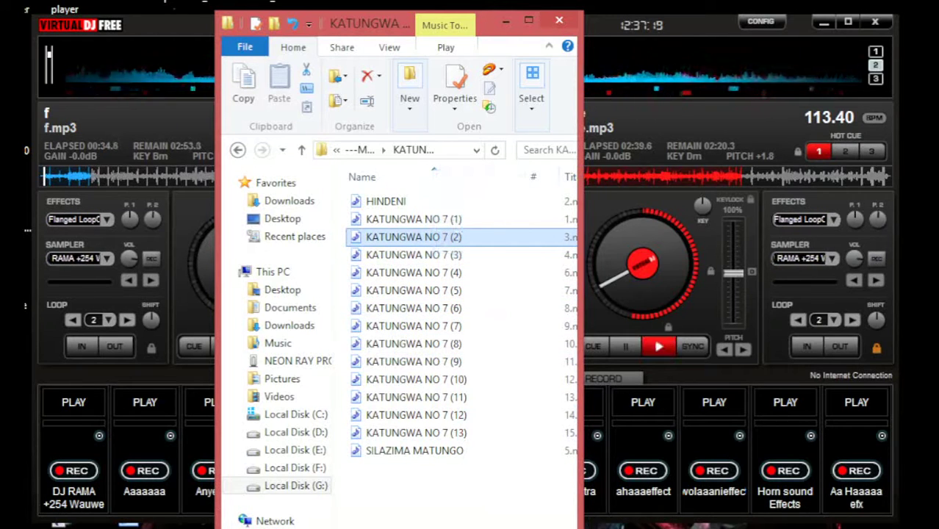
pyautogui.hotkey('alt', 'Tab')
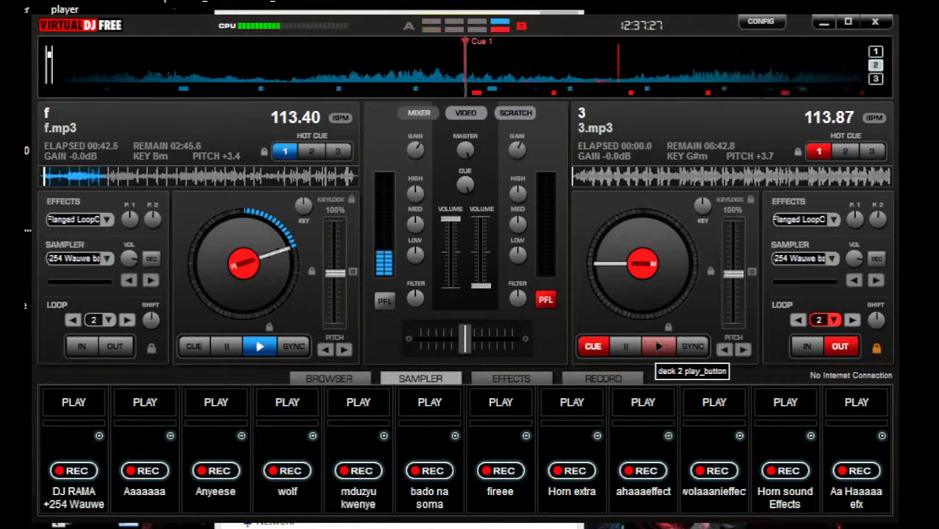
# Start deck 2's 2-beat looped intro and retrigger its playback repeatedly to match deck 1's beat.
pyautogui.click(658, 346)
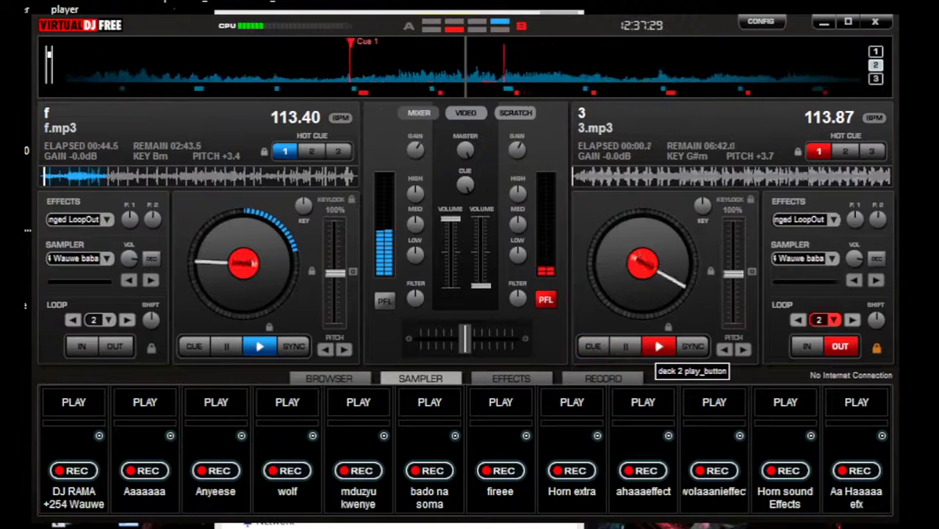
pyautogui.click(659, 346)
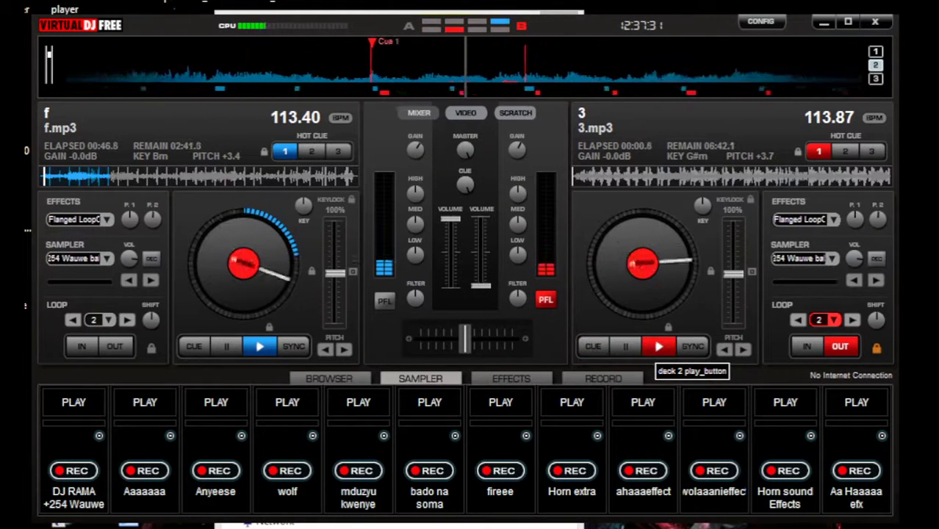
pyautogui.click(658, 346)
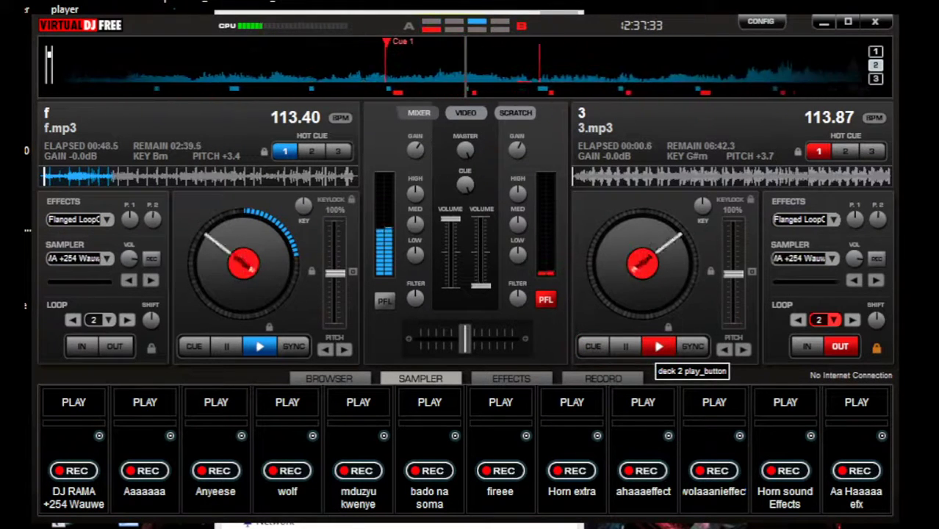
pyautogui.click(658, 346)
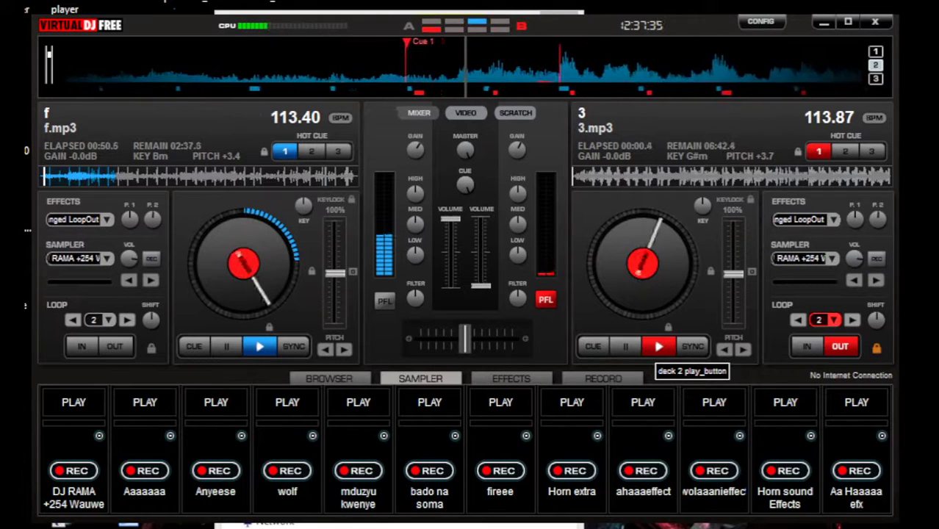
pyautogui.click(658, 346)
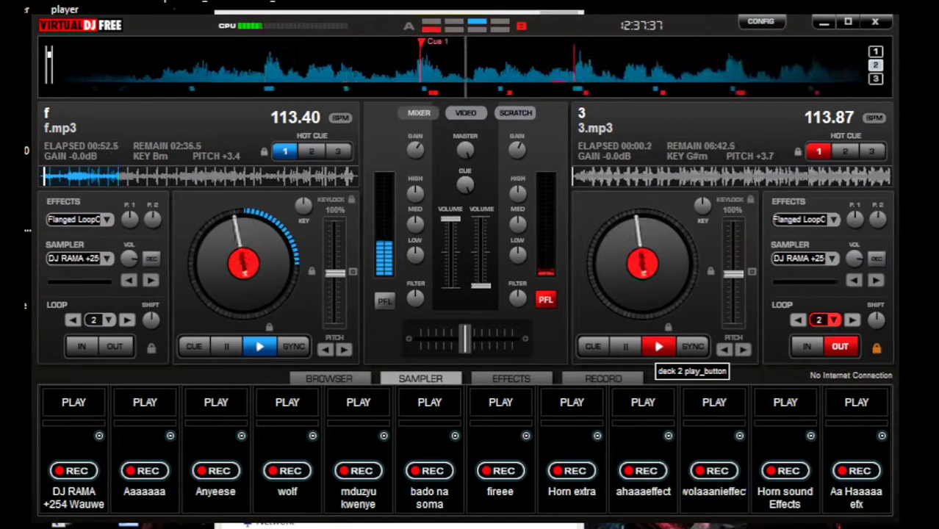
pyautogui.click(659, 346)
pyautogui.click(658, 346)
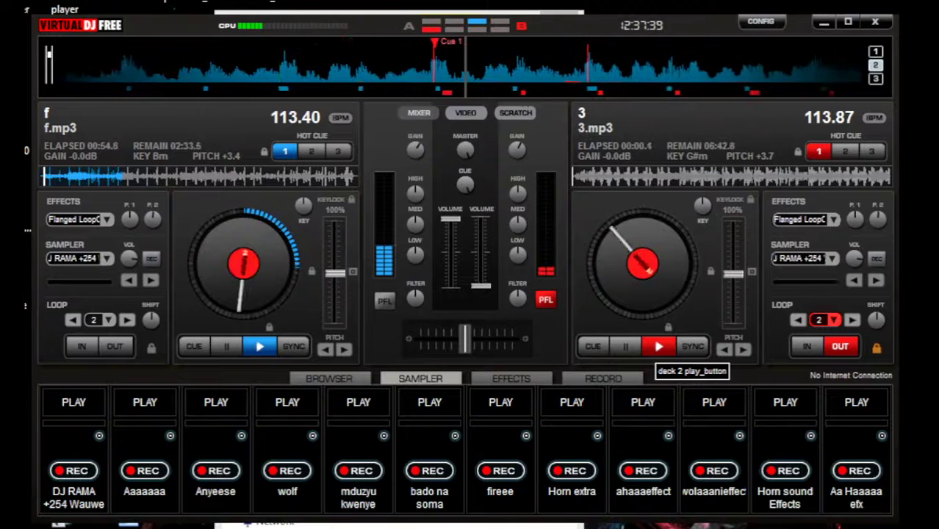
pyautogui.click(659, 346)
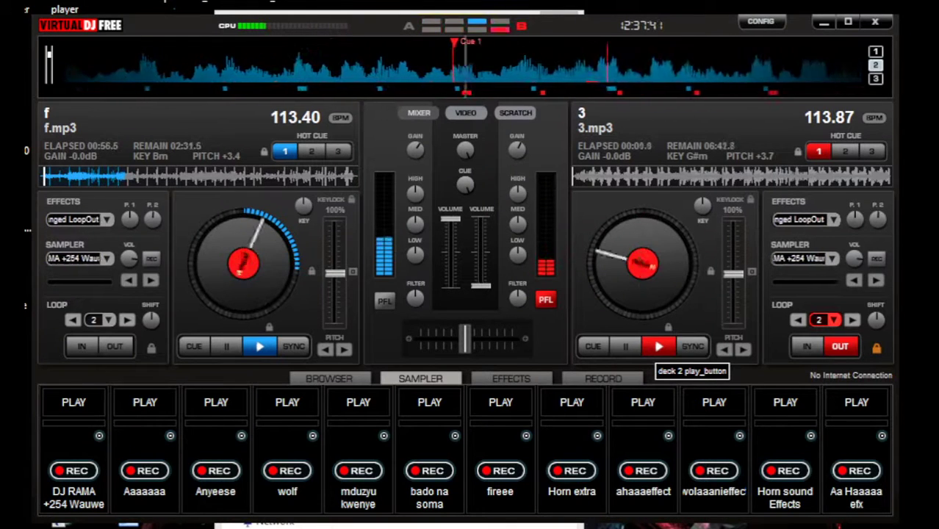
pyautogui.click(658, 346)
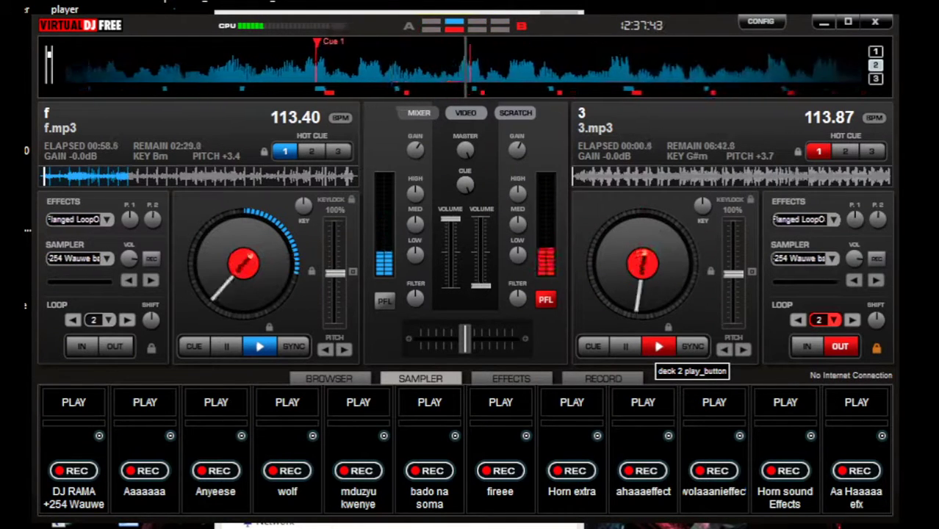
pyautogui.click(658, 346)
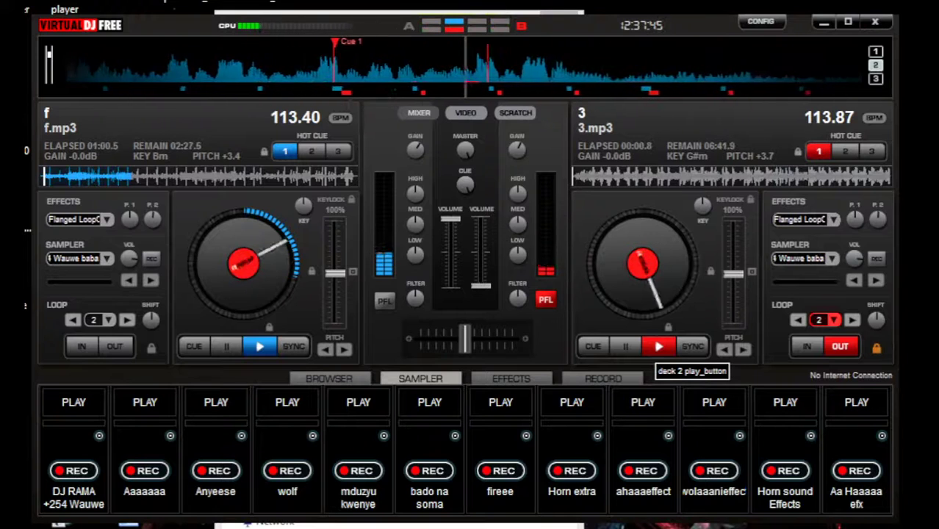
pyautogui.click(658, 346)
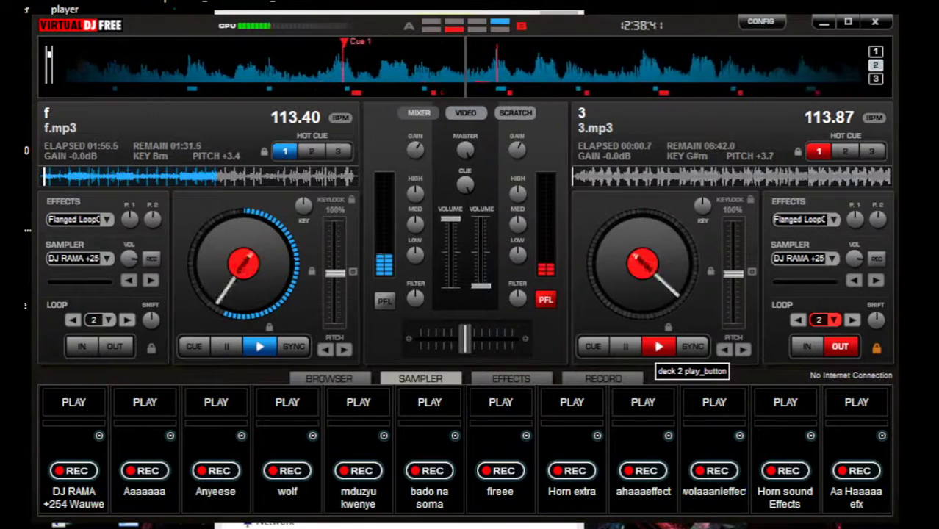
pyautogui.click(659, 346)
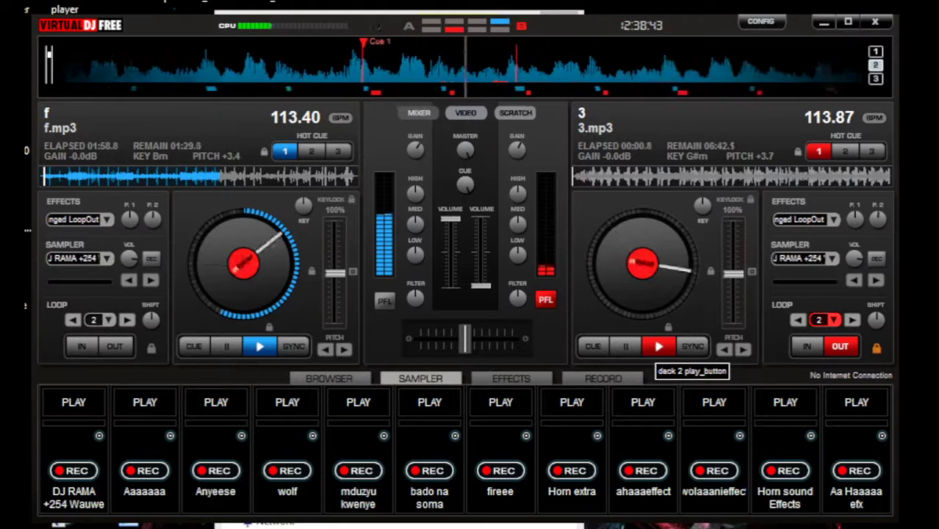
pyautogui.click(658, 346)
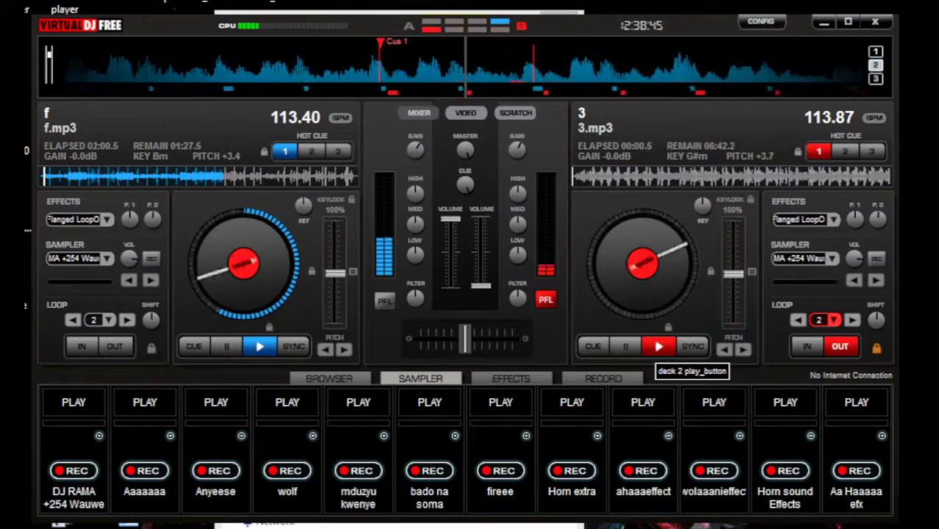
pyautogui.click(658, 346)
# Raise deck 2's volume to full over the Horn extra sample and release its 2-beat loop.
pyautogui.click(572, 402)
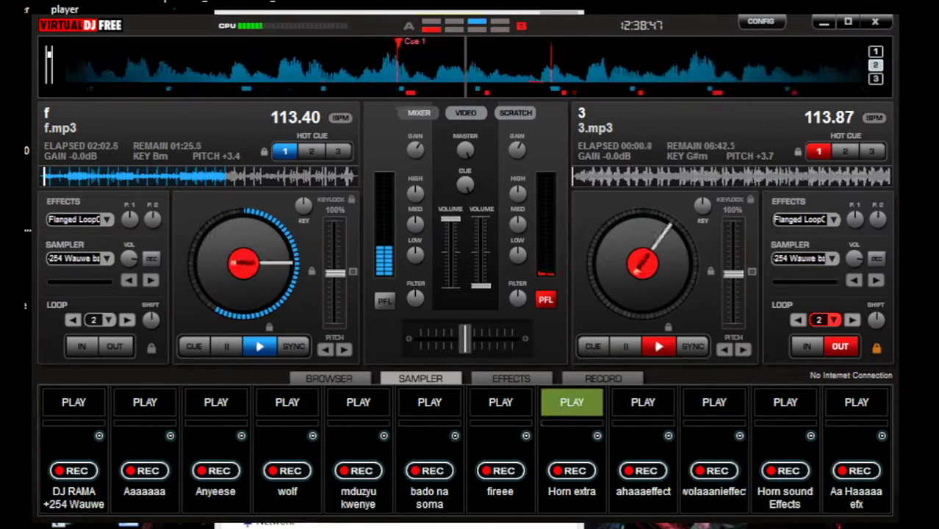
pyautogui.moveTo(480, 286); pyautogui.dragTo(481, 219)
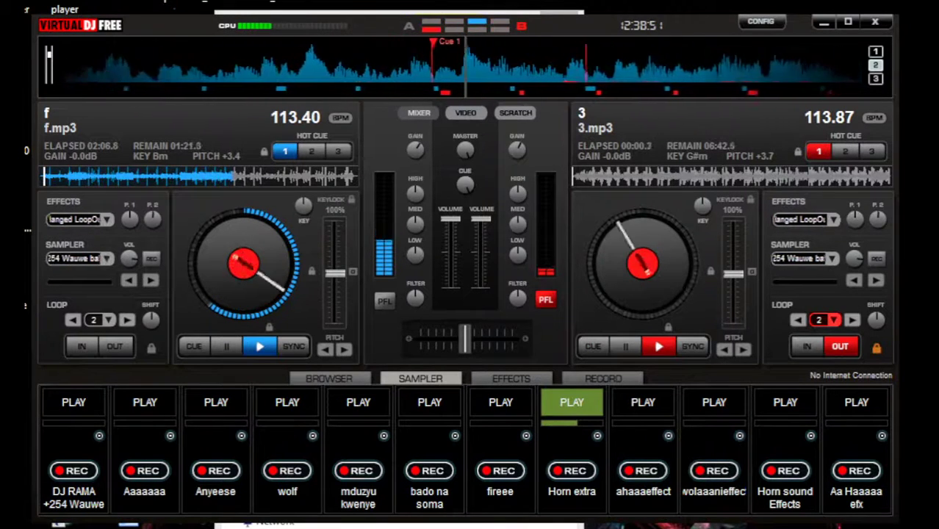
pyautogui.click(840, 346)
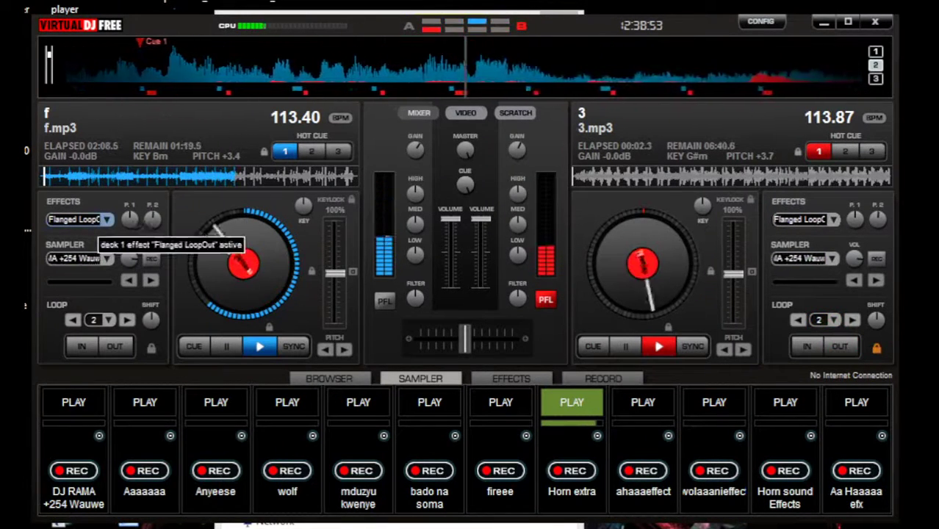
# Lower deck 1's volume and load the KUVOYA SIKUIYA track from the MSEGO KATUNGWA NO 17 folder onto deck 1.
pyautogui.moveTo(449, 219); pyautogui.dragTo(449, 251)
pyautogui.hotkey('alt', 'Tab')
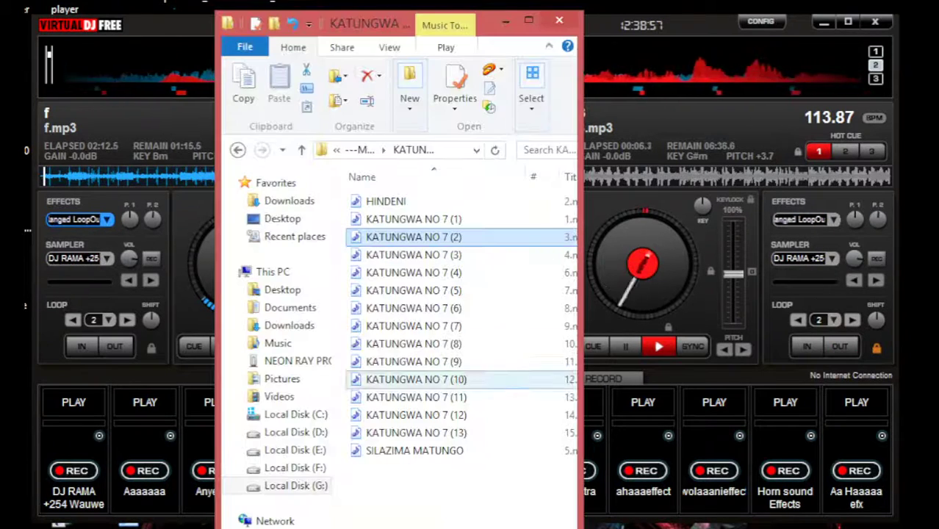
pyautogui.keyDown('ctrl'); pyautogui.click(414, 254); pyautogui.keyUp('ctrl')
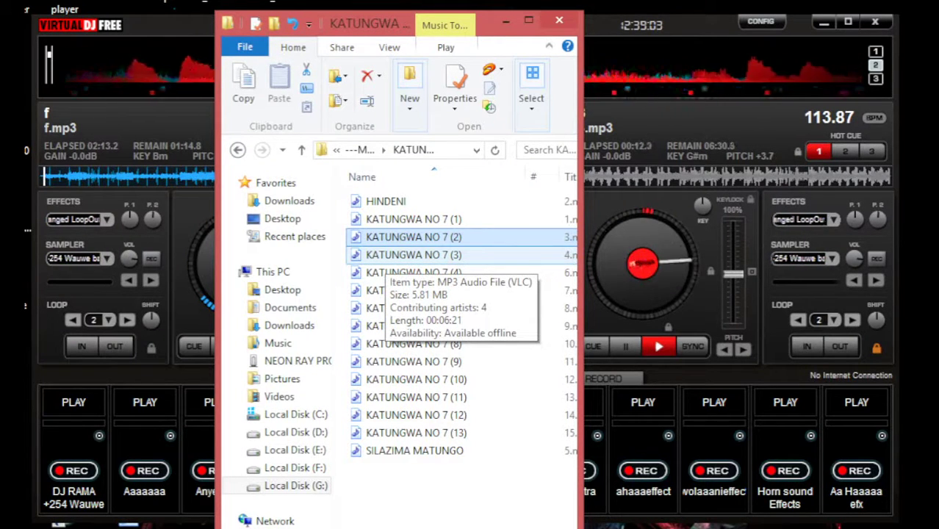
pyautogui.click(237, 149)
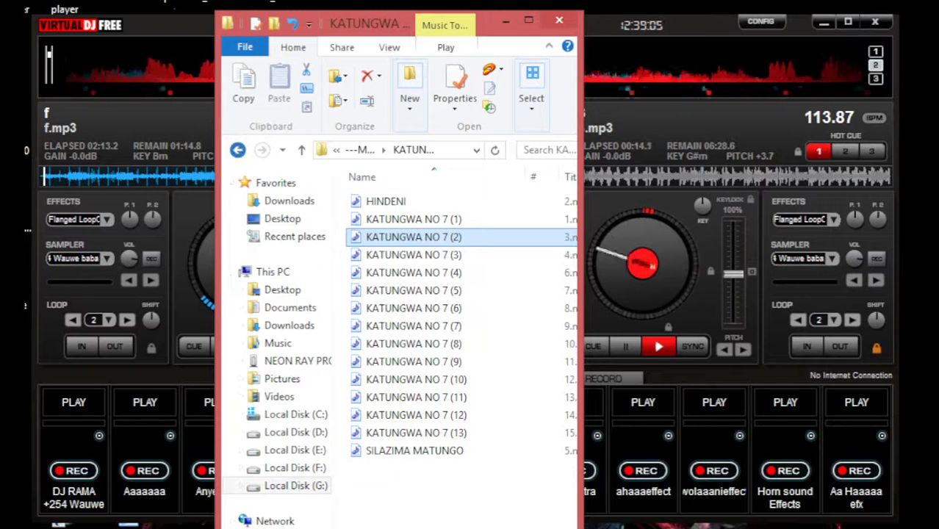
pyautogui.scroll(-3, 412, 379)
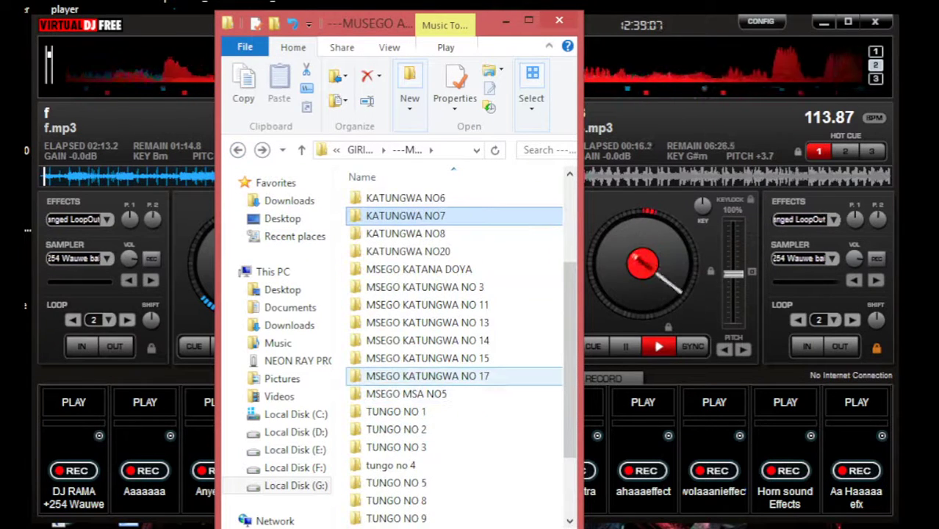
pyautogui.doubleClick(411, 370)
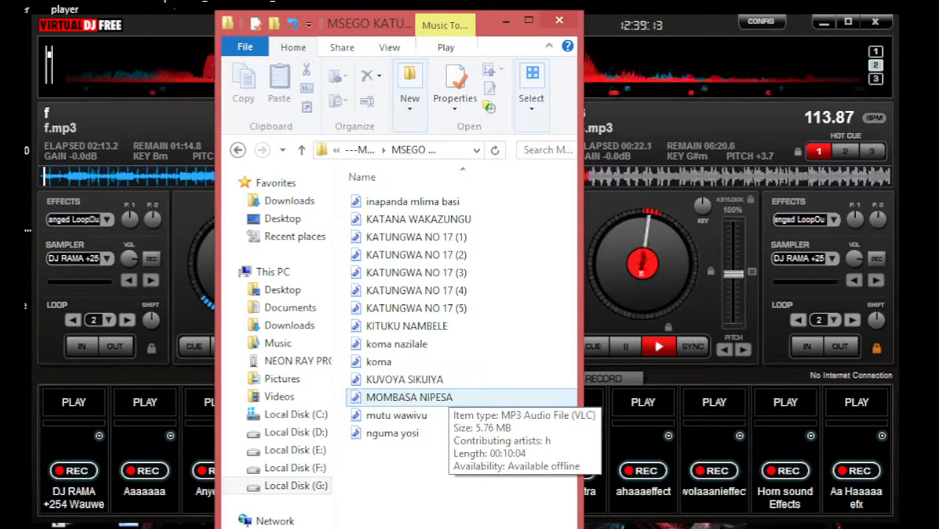
pyautogui.moveTo(404, 379); pyautogui.dragTo(288, 325)
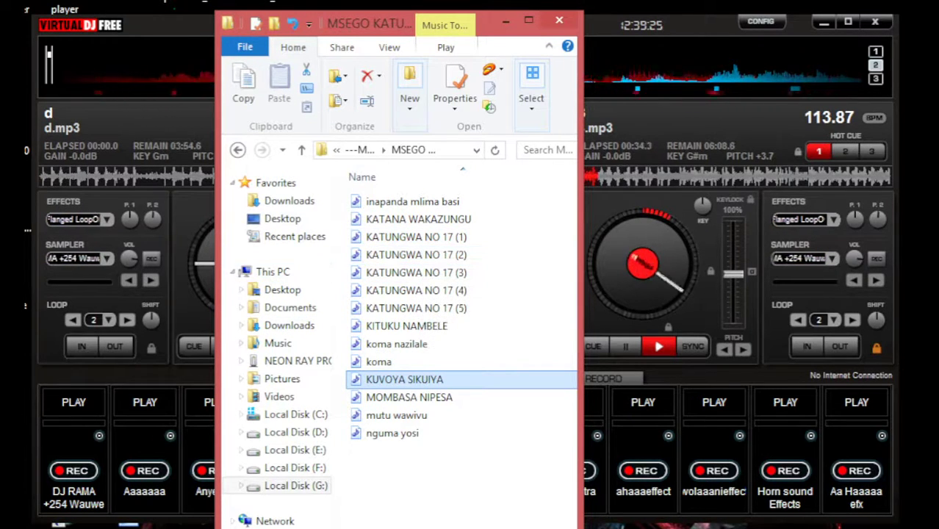
# Leave the MSEGO KATUNGWA NO 17 folder, open the KATUNGWA NO7 folder and switch back to VirtualDJ.
pyautogui.click(408, 201)
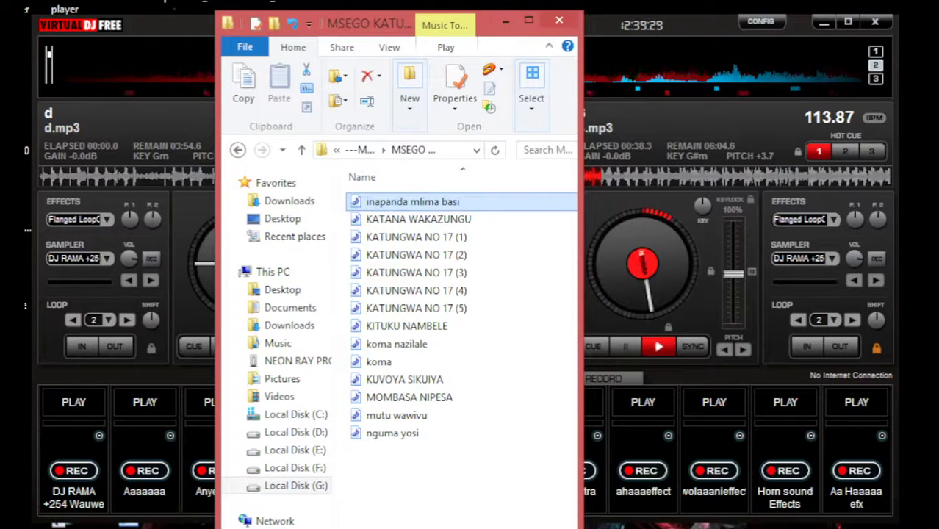
pyautogui.moveTo(408, 202); pyautogui.dragTo(476, 254)
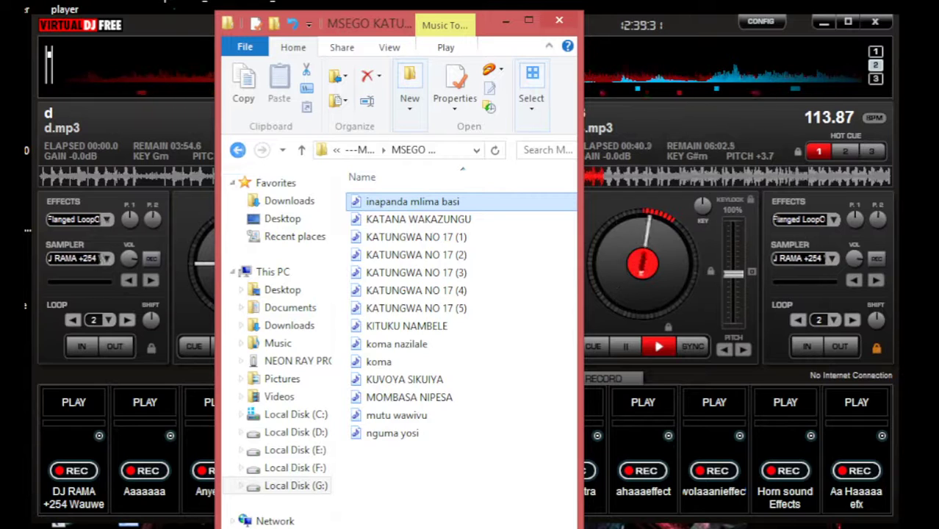
pyautogui.click(237, 150)
pyautogui.scroll(-2, 454, 259)
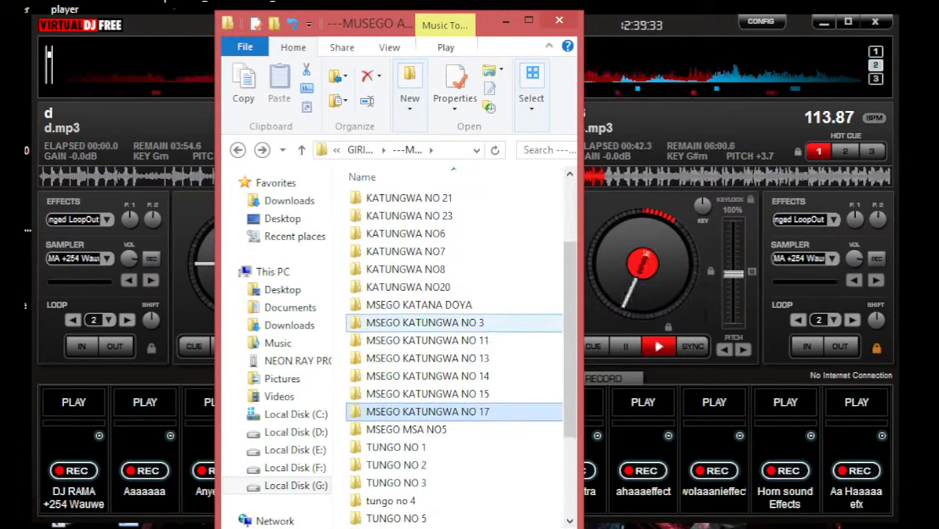
pyautogui.scroll(2, 408, 331)
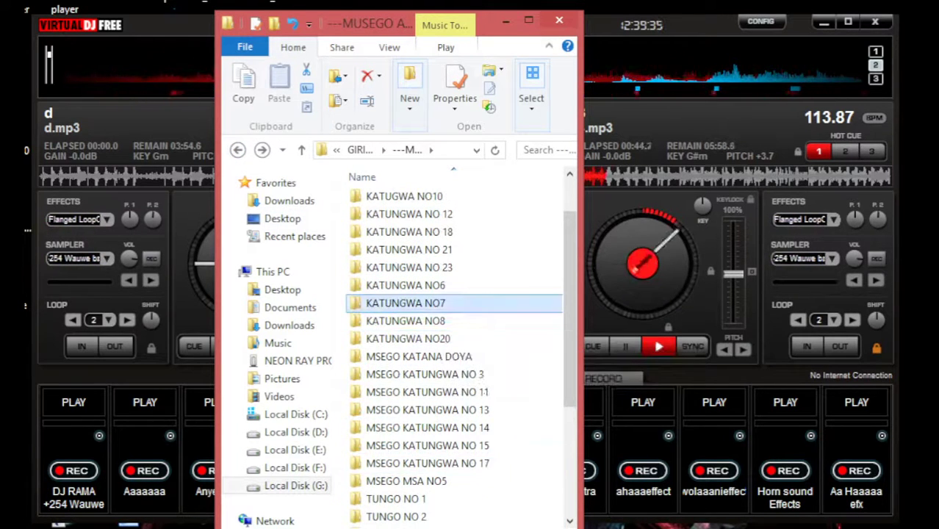
pyautogui.doubleClick(409, 323)
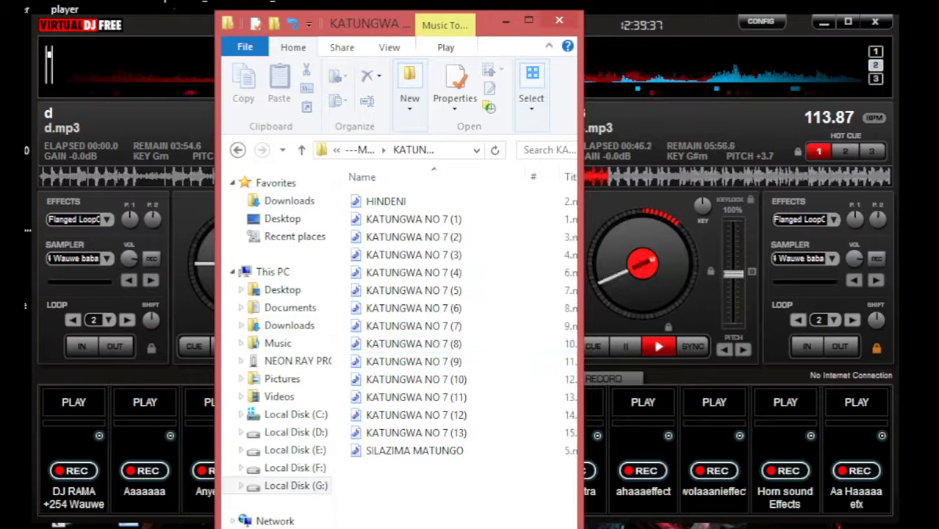
pyautogui.hotkey('alt', 'Tab')
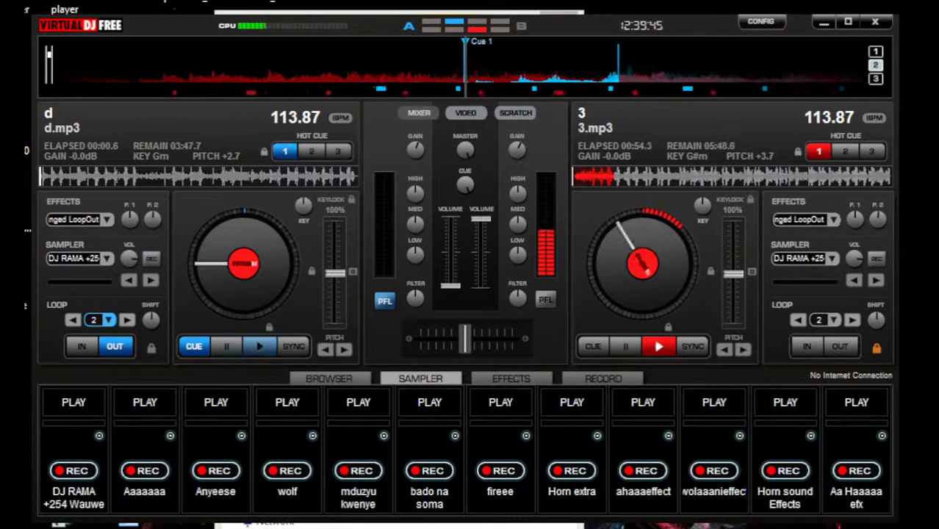
# Start deck 1's 2-beat loop and bring the deck up to full volume over the ahaaaeffect sample.
pyautogui.click(259, 346)
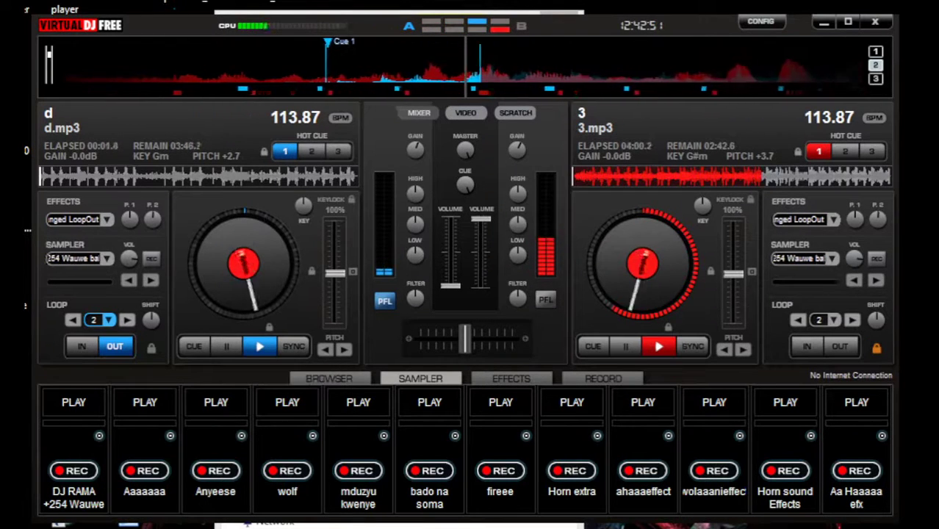
pyautogui.click(642, 402)
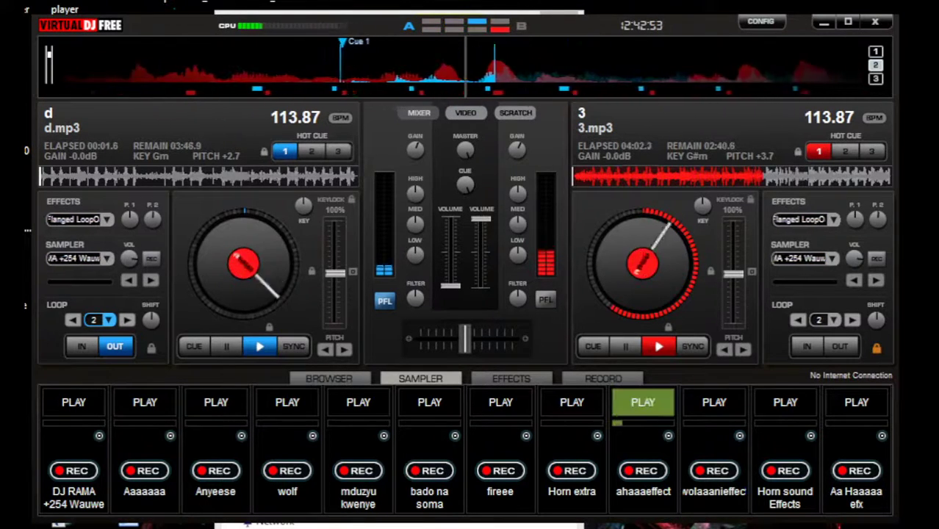
pyautogui.moveTo(451, 250); pyautogui.dragTo(451, 219)
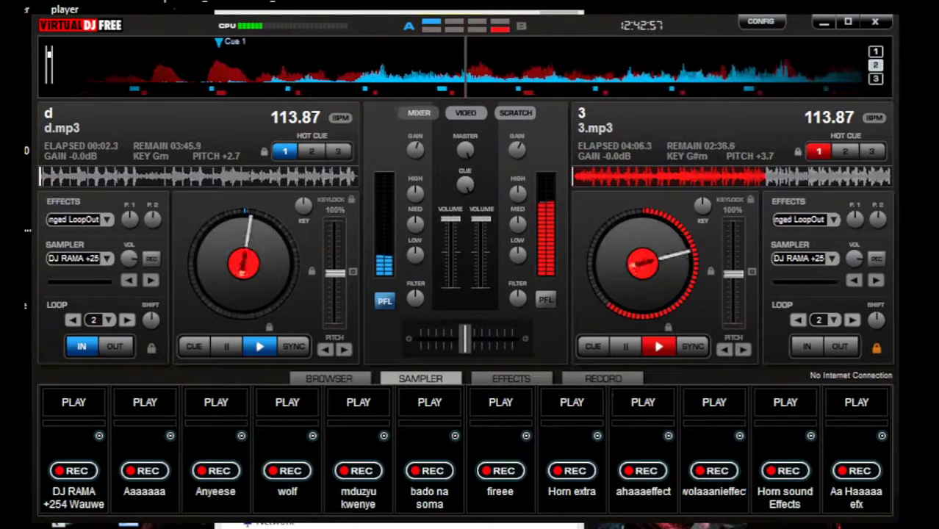
# Apply the Flanged LoopOut effect to deck 2 and lower the deck's volume.
pyautogui.click(802, 219)
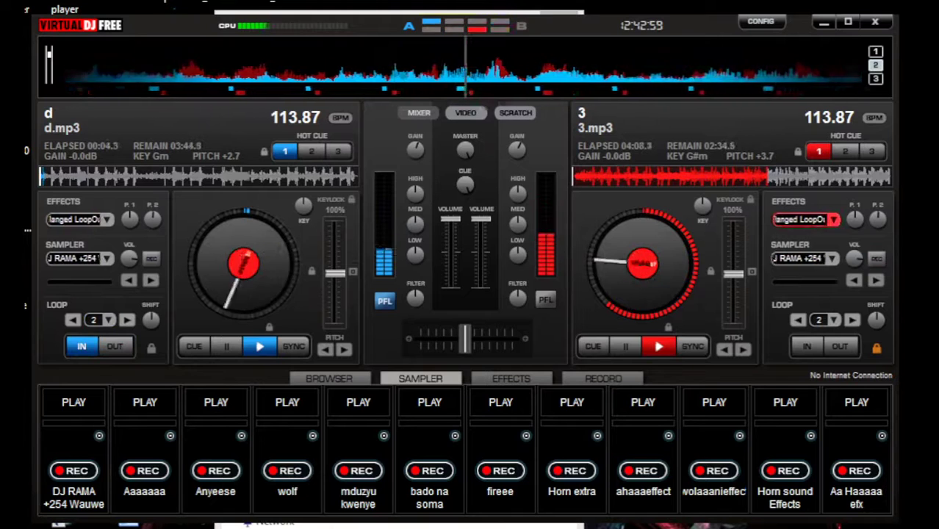
pyautogui.moveTo(481, 219); pyautogui.dragTo(480, 234)
# Switch to the KATUNGWA NO7 folder in File Explorer and temporarily widen its window to see the track titles.
pyautogui.hotkey('alt', 'Tab')
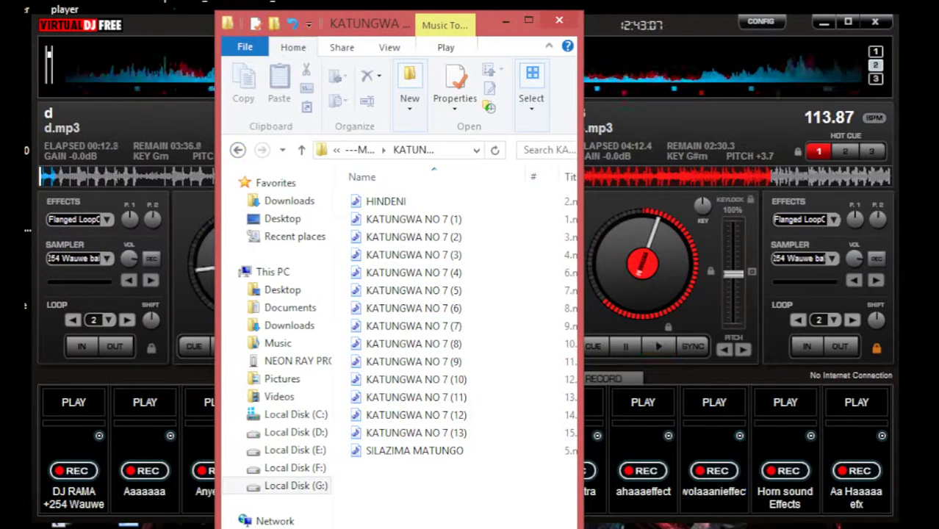
pyautogui.moveTo(580, 265); pyautogui.dragTo(835, 265)
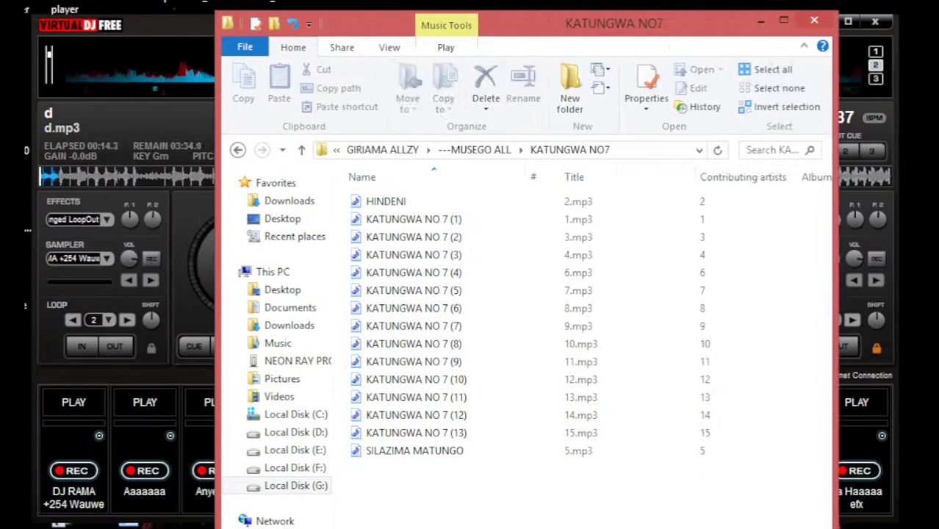
pyautogui.moveTo(837, 393); pyautogui.dragTo(578, 393)
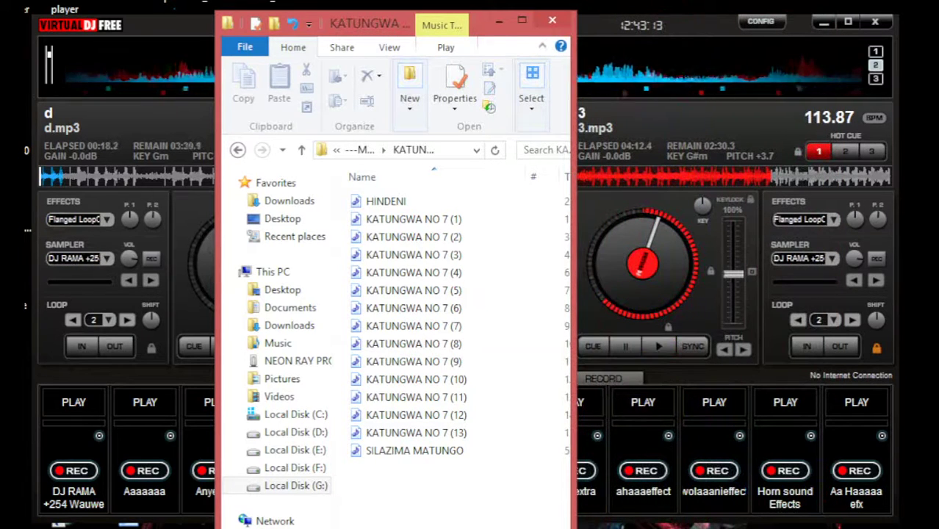
# Load the KATUNGWA NO 7 (4) track from the KATUNGWA NO7 folder onto deck 2.
pyautogui.click(414, 326)
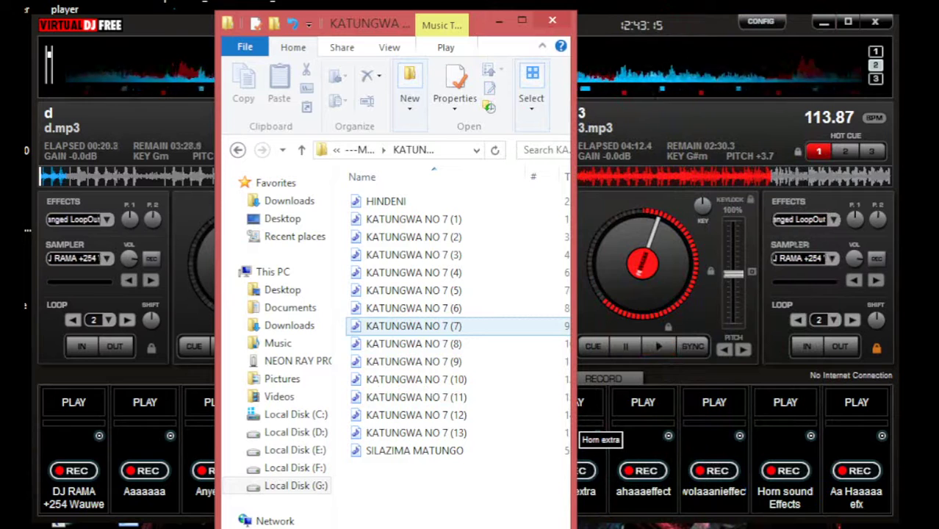
pyautogui.press('Up')
pyautogui.press('Up')
pyautogui.press('Up')
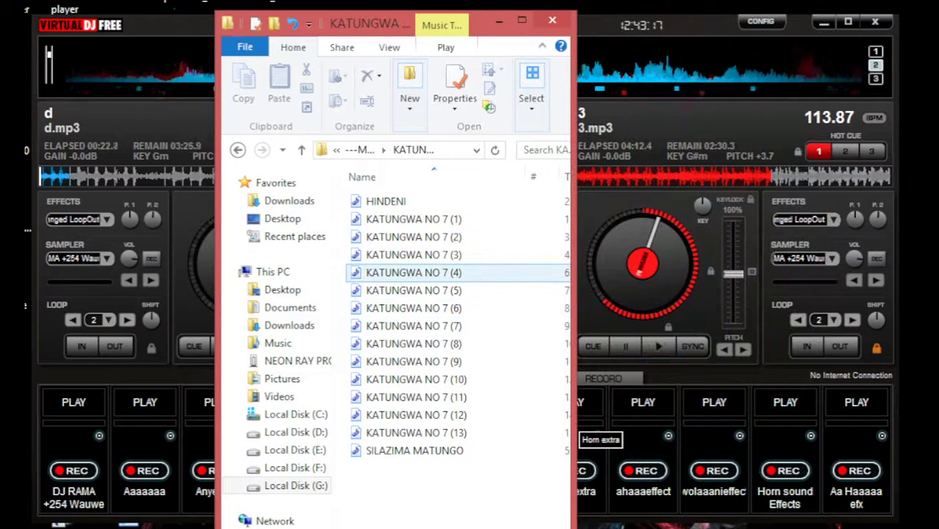
pyautogui.press('Down')
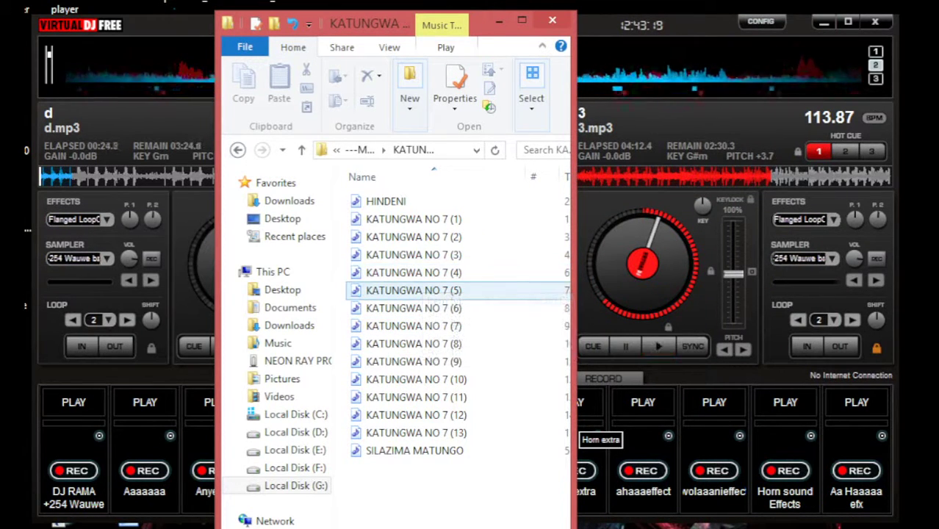
pyautogui.press('Up')
pyautogui.moveTo(414, 273); pyautogui.dragTo(643, 265)
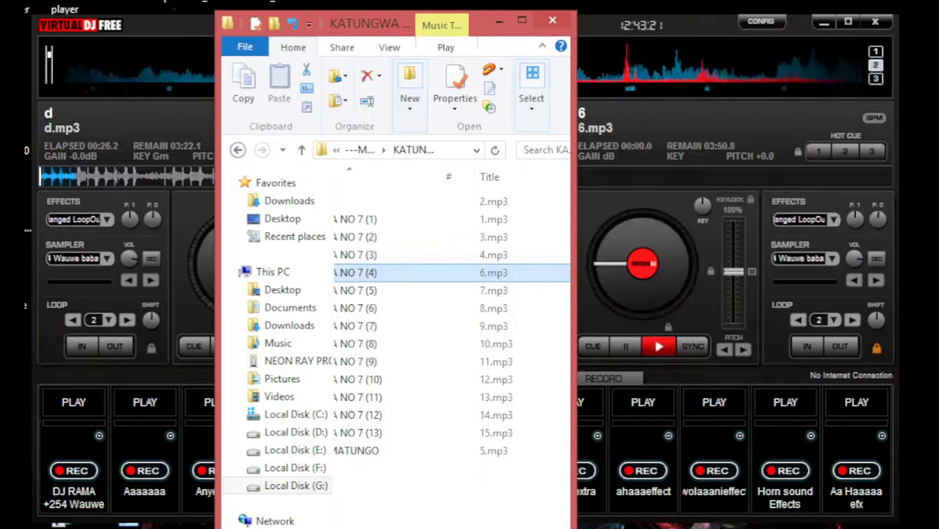
# Load the KATUNGWA NO 7 (12) track onto deck 2 and sync its tempo with deck 1.
pyautogui.moveTo(397, 415); pyautogui.dragTo(610, 323)
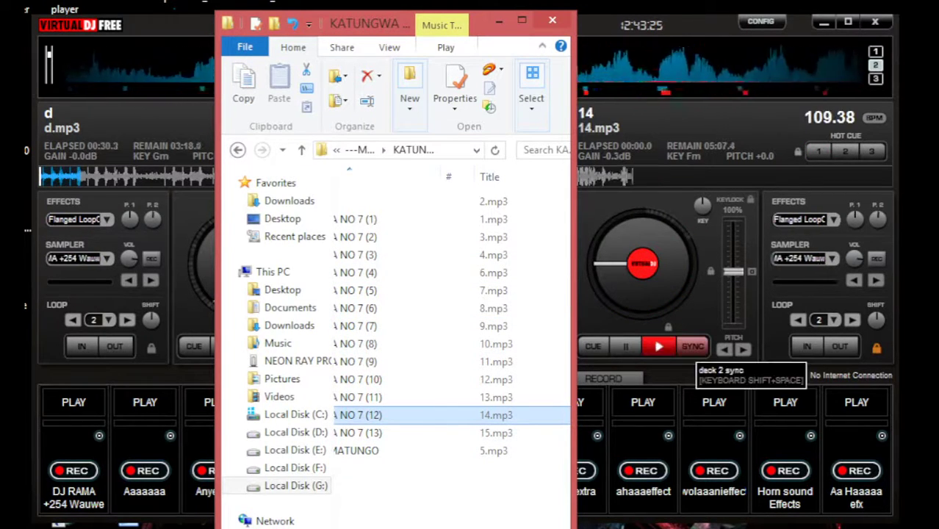
pyautogui.click(691, 346)
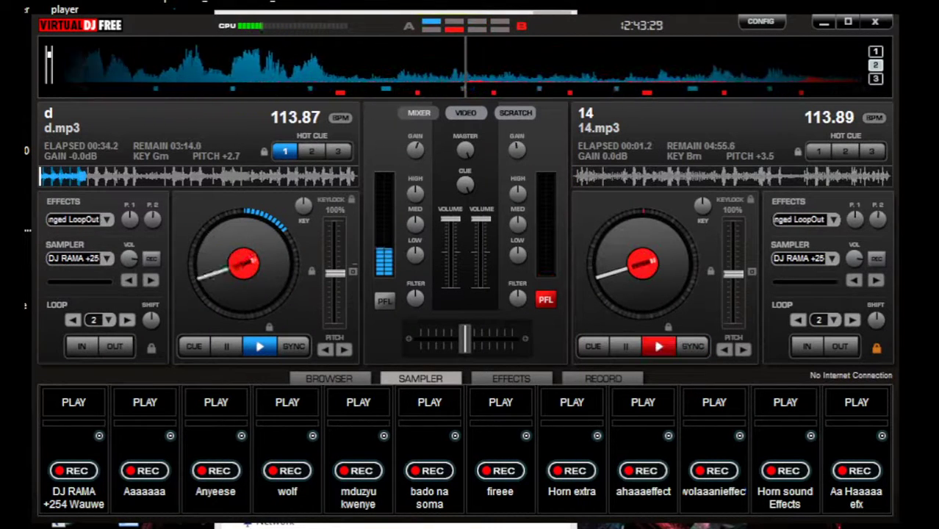
# Lower deck 2's volume fully and set a 2-beat loop from its cue point near the track start.
pyautogui.moveTo(480, 219); pyautogui.dragTo(480, 285)
pyautogui.click(593, 346)
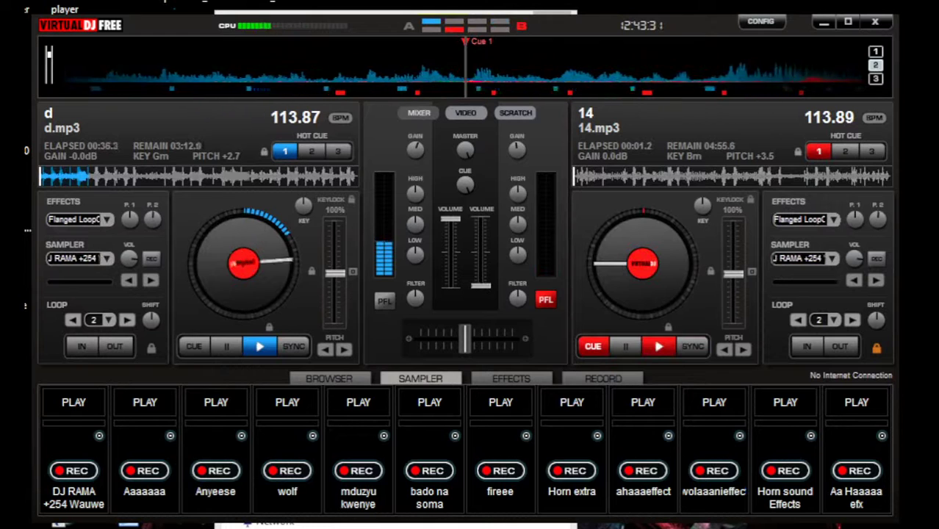
pyautogui.click(840, 346)
pyautogui.hotkey('alt', 'Tab')
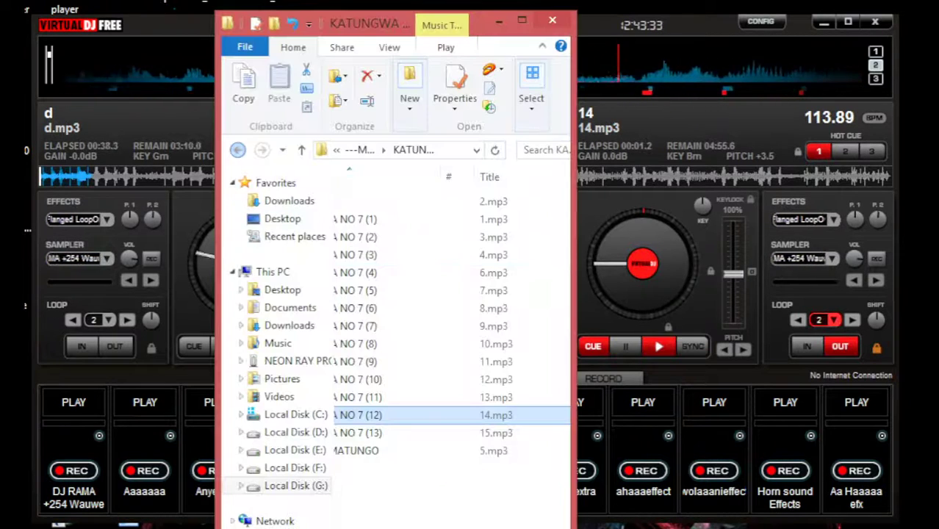
pyautogui.click(237, 150)
pyautogui.scroll(-1, 490, 415)
pyautogui.scroll(-1, 441, 404)
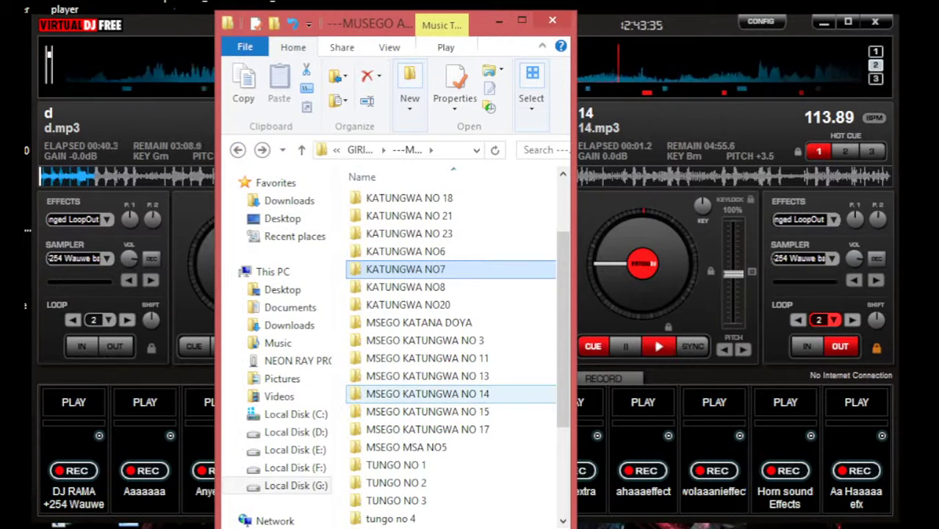
pyautogui.doubleClick(427, 358)
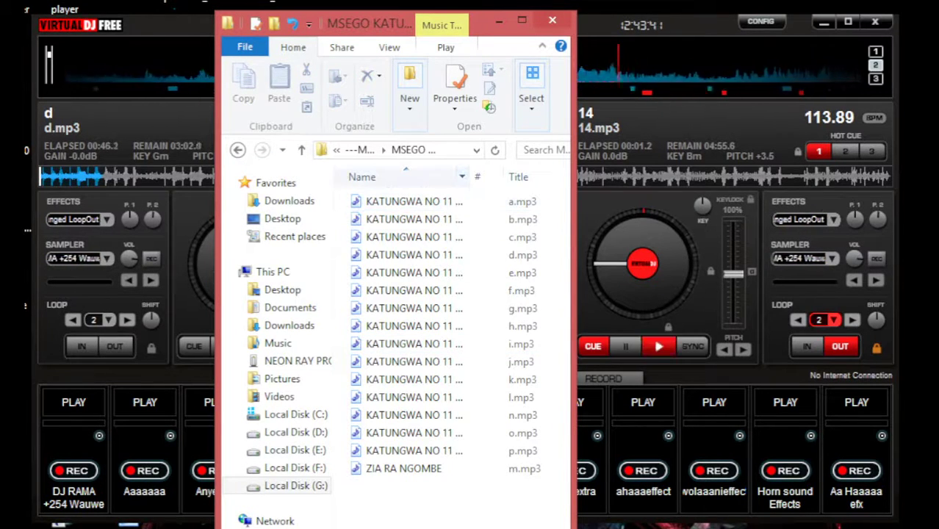
# Widen the Name column to show full track names, select KATUNGWA NO 11 (10) and switch back to VirtualDJ.
pyautogui.moveTo(469, 177); pyautogui.dragTo(543, 176)
pyautogui.click(419, 361)
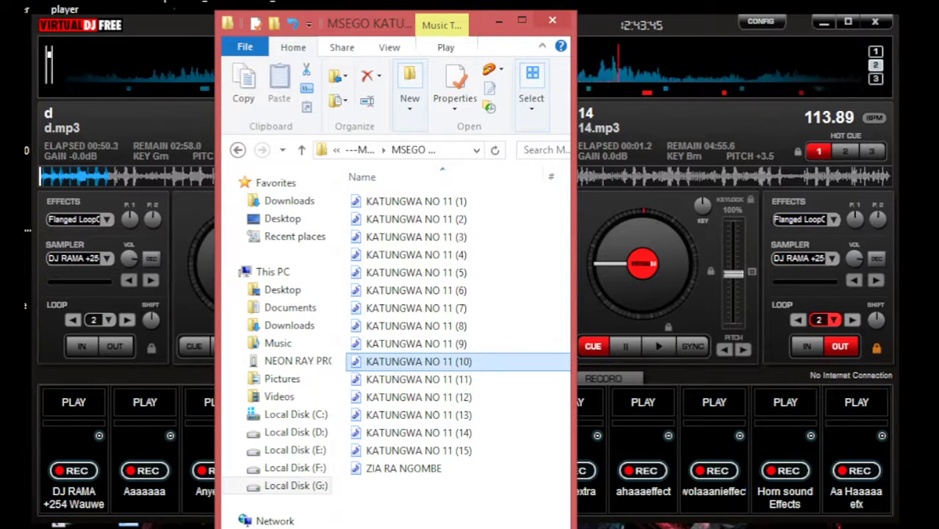
pyautogui.hotkey('alt', 'Tab')
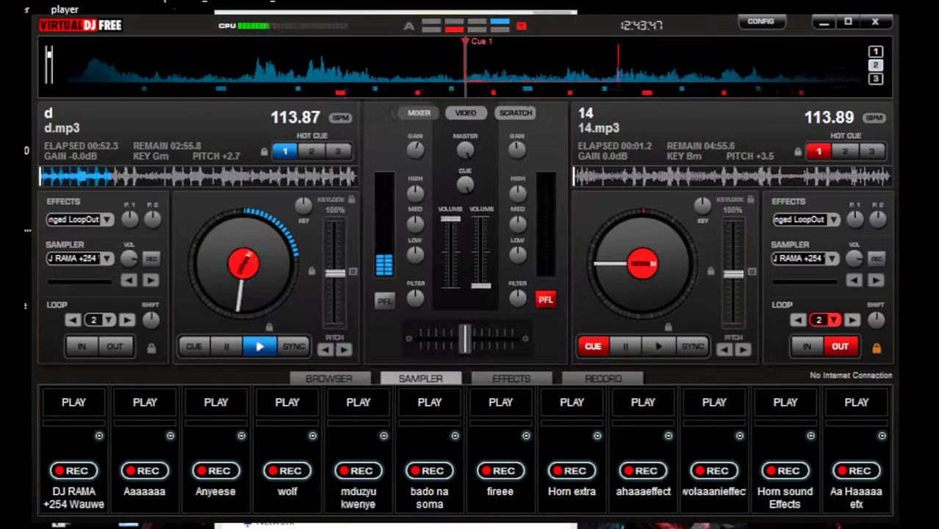
# Start deck 2's looped intro and trigger the wolaaanieffect sample repeatedly over deck 1's track.
pyautogui.press('space')
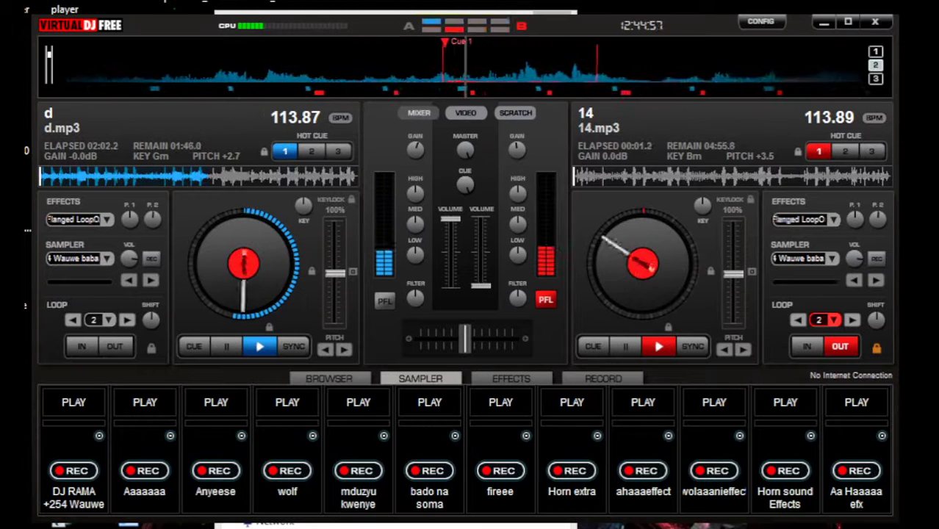
pyautogui.click(727, 402)
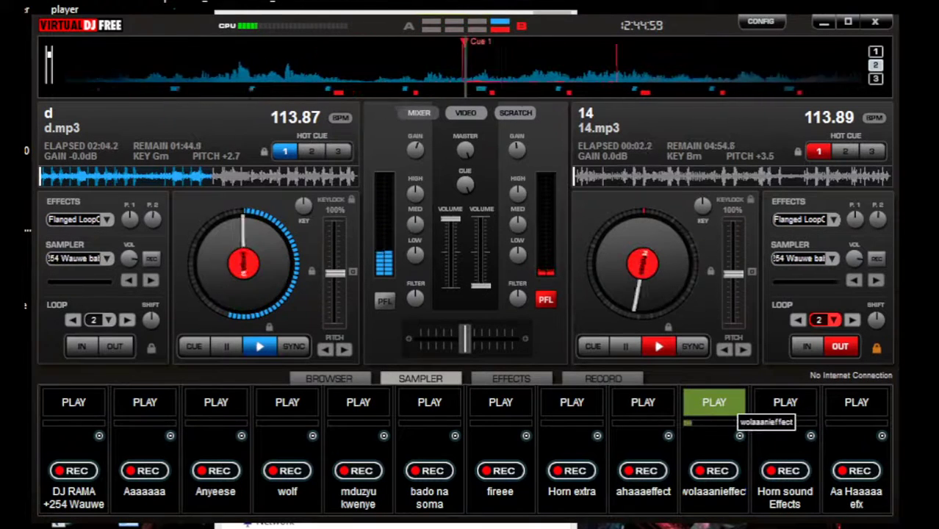
pyautogui.click(728, 402)
pyautogui.click(727, 402)
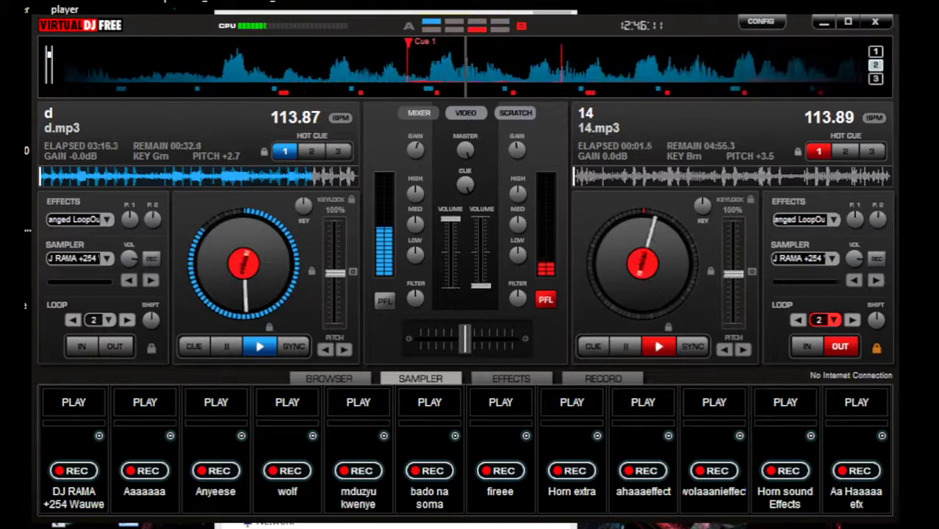
# Crossfade from deck 1 to deck 2 over the fireee sample, bringing deck 2 up to full volume.
pyautogui.click(501, 402)
pyautogui.moveTo(481, 286); pyautogui.dragTo(480, 218)
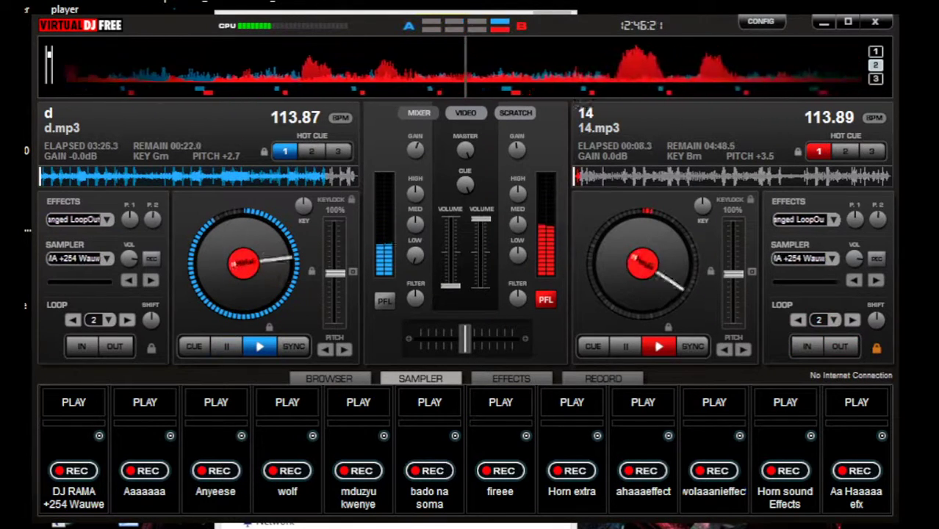
# Switch to File Explorer, load the KATUNGWA NO 11 (10) track onto deck 1 and match its tempo to deck 2.
pyautogui.hotkey('alt', 'Tab')
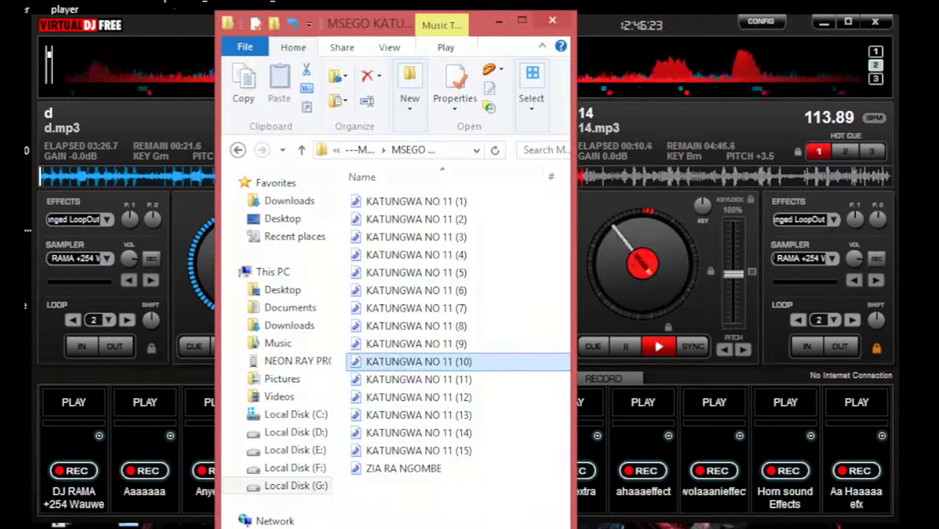
pyautogui.moveTo(440, 361); pyautogui.dragTo(193, 279)
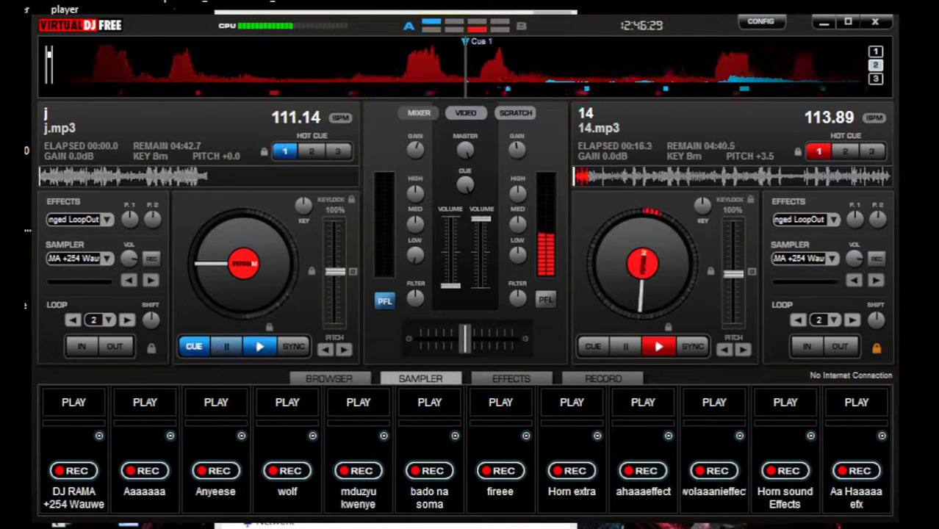
pyautogui.press('s')
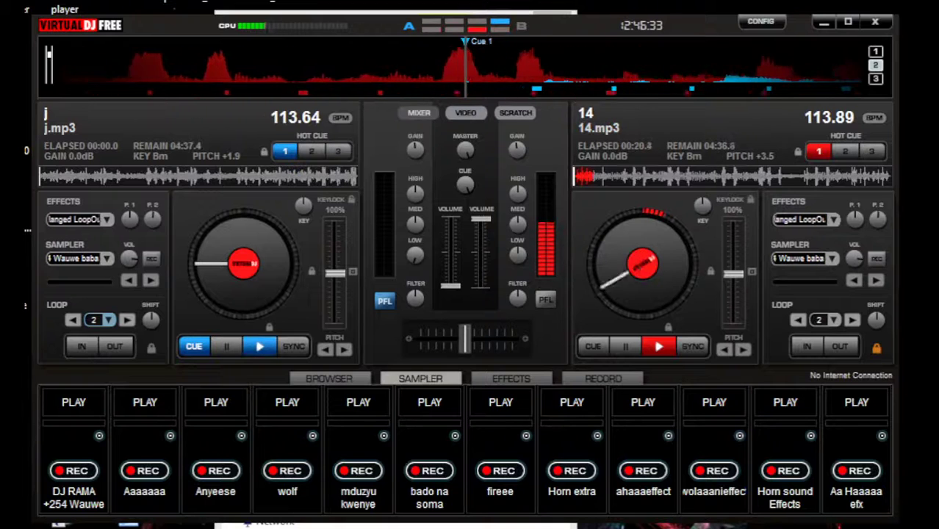
# Set a 2-beat loop from a cue point at the start of deck 1's track.
pyautogui.press('l')
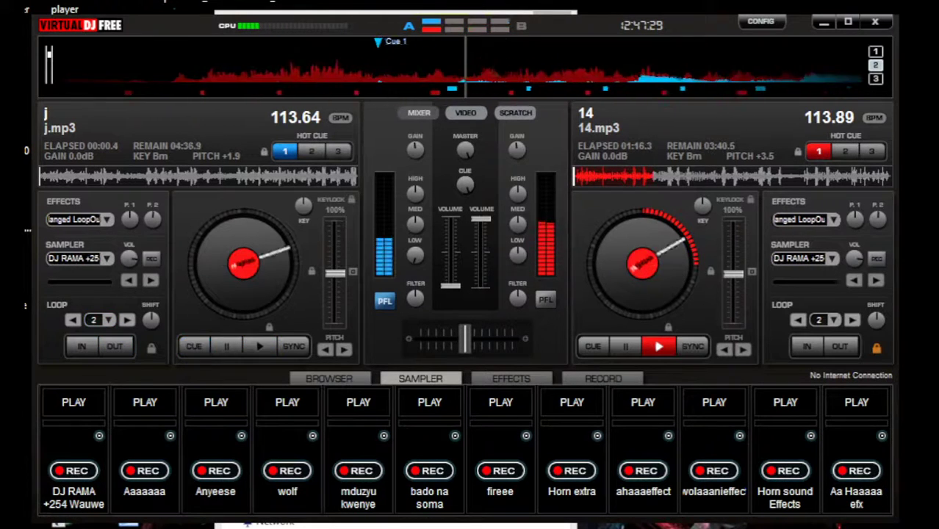
pyautogui.press('space')
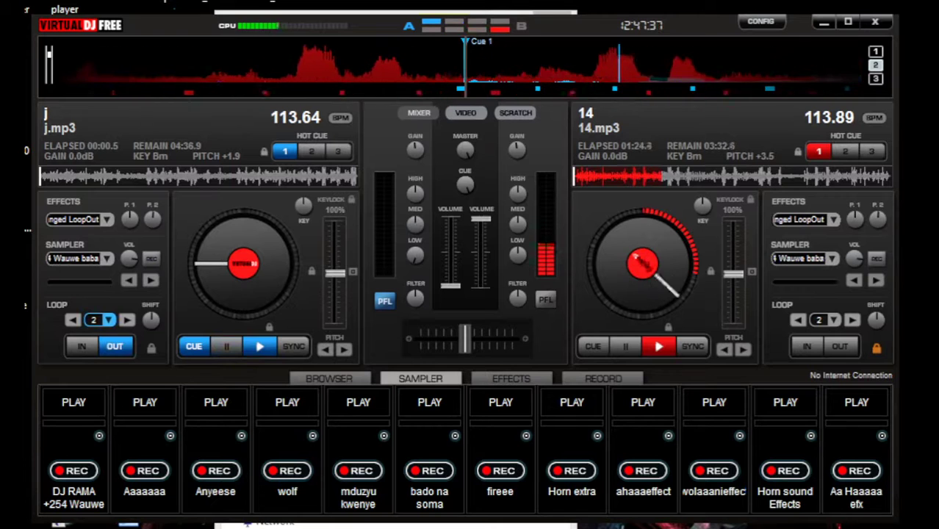
# Start deck 1's looped intro and retrigger its playback repeatedly to line up its beats with deck 2.
pyautogui.click(261, 346)
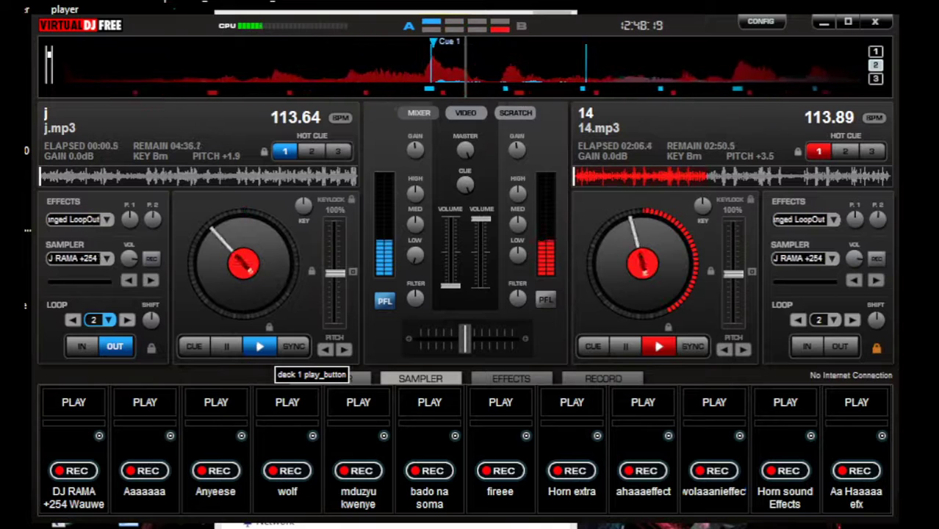
pyautogui.click(259, 346)
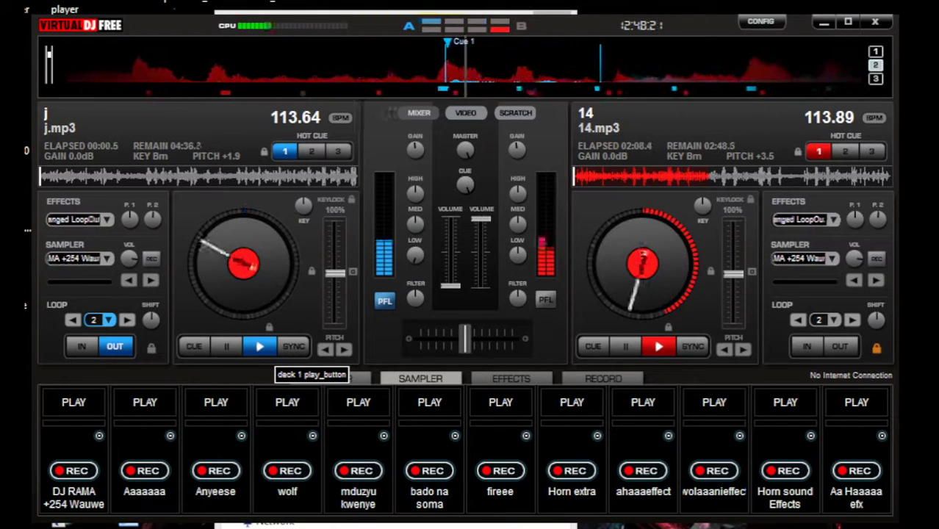
pyautogui.click(259, 346)
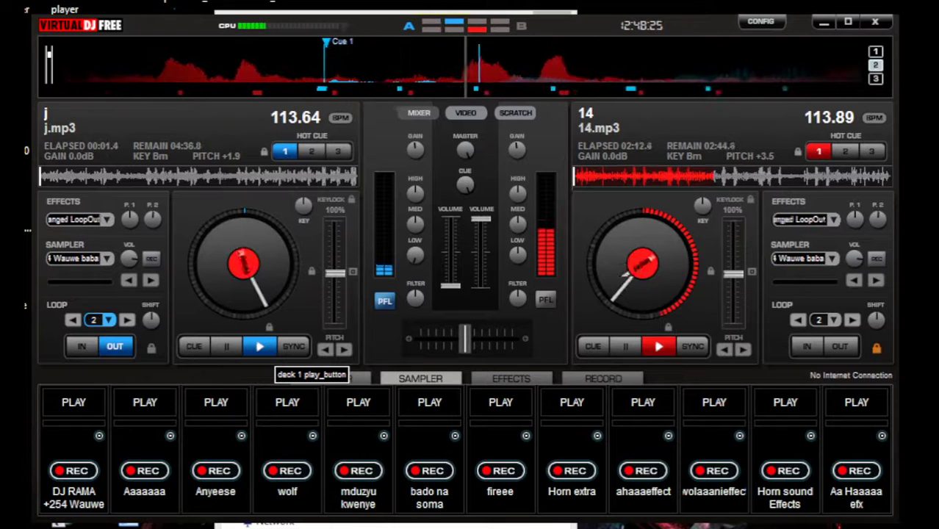
pyautogui.click(260, 346)
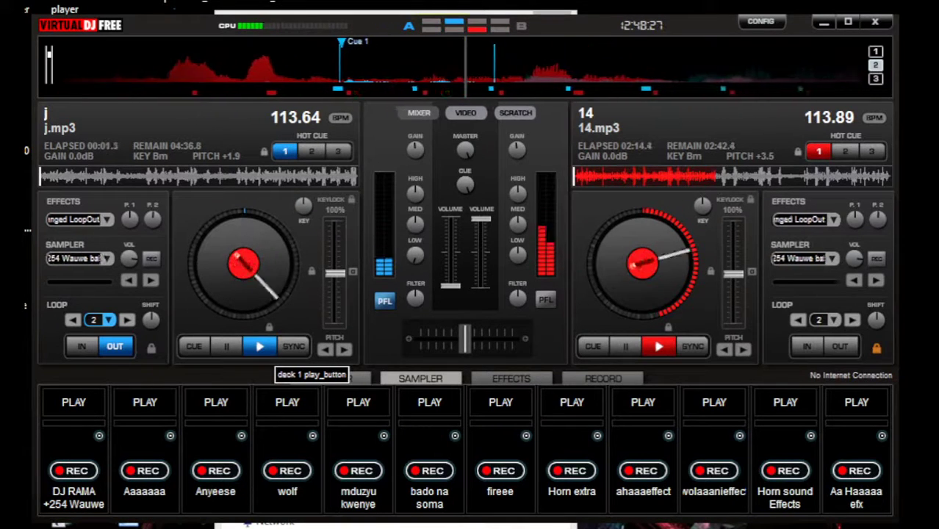
pyautogui.click(259, 346)
pyautogui.click(259, 346)
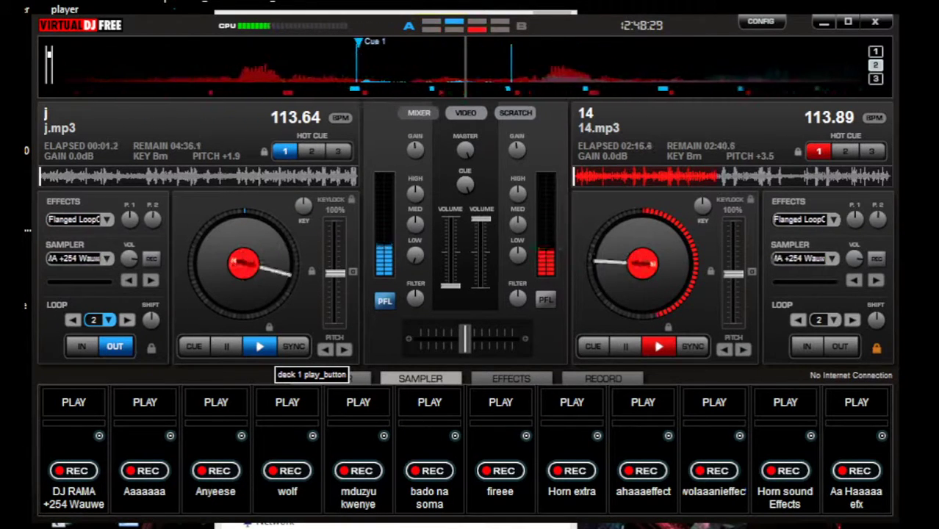
pyautogui.click(260, 346)
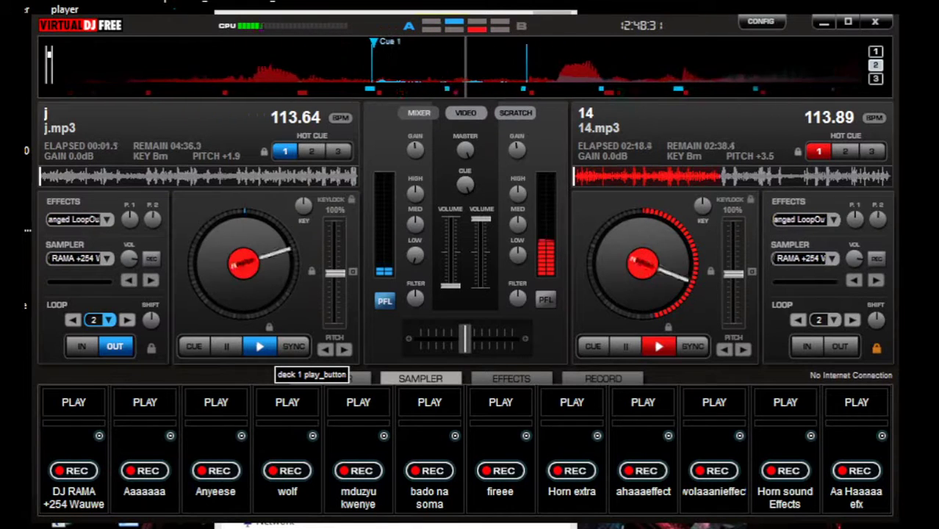
pyautogui.click(260, 346)
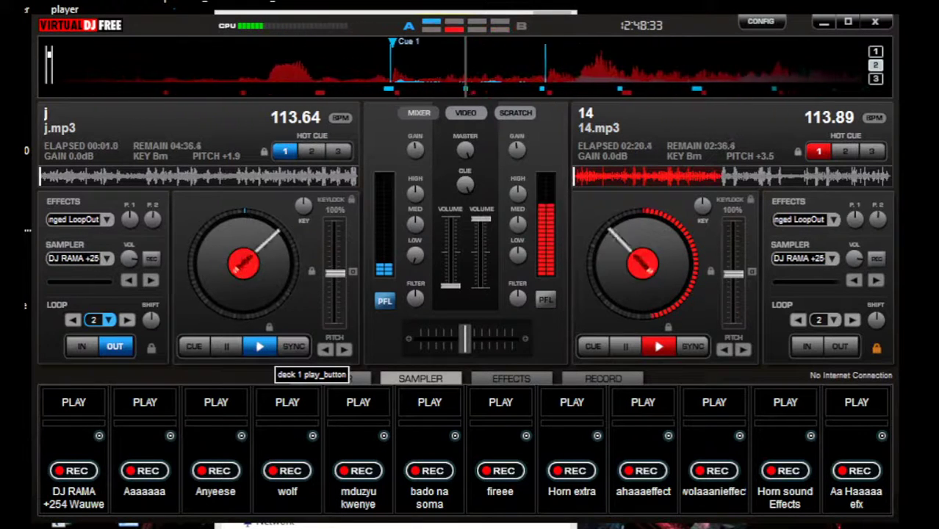
pyautogui.click(259, 346)
pyautogui.click(259, 346)
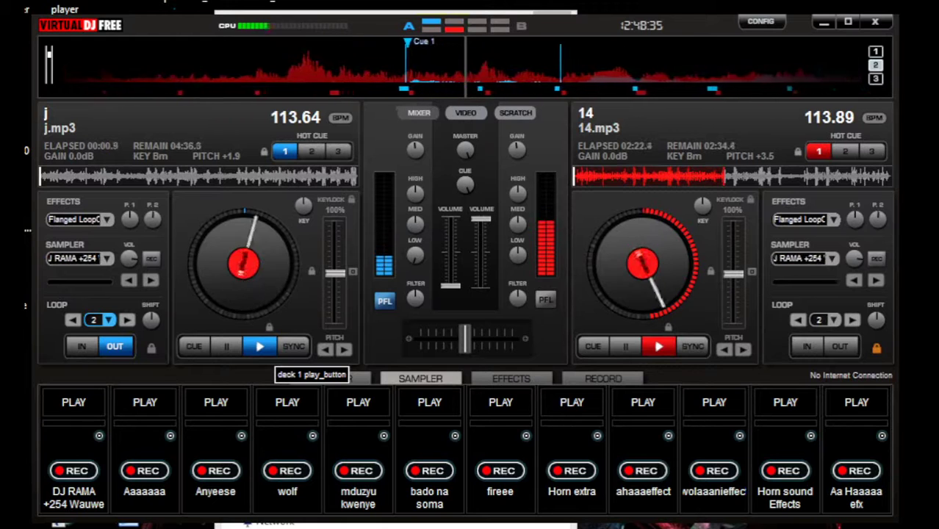
pyautogui.click(259, 347)
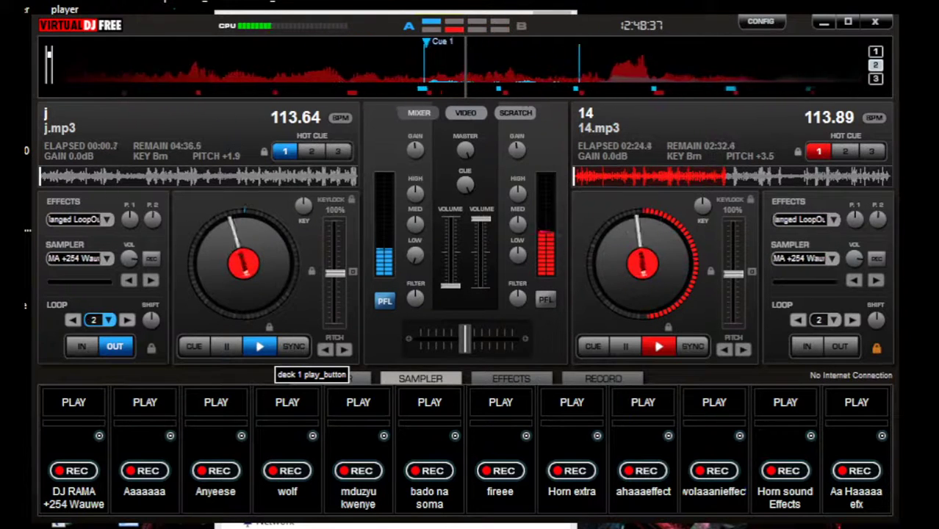
pyautogui.click(259, 346)
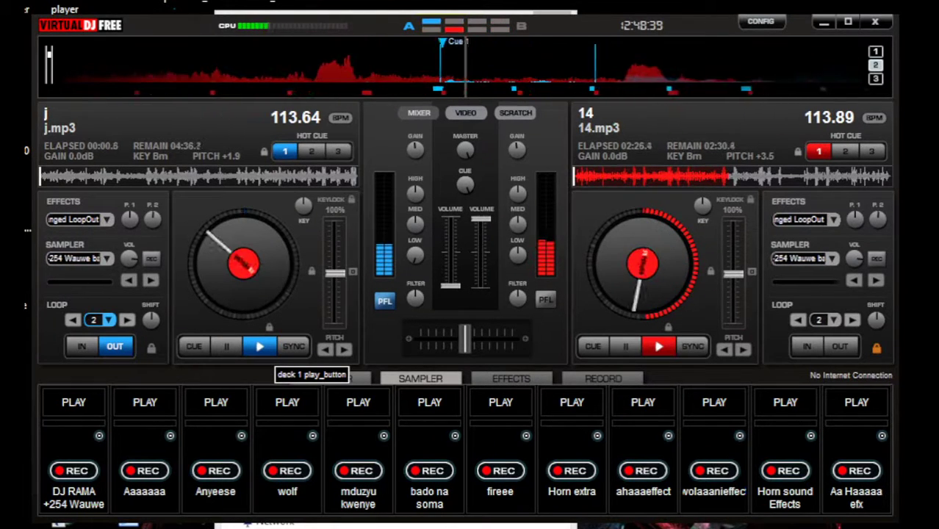
pyautogui.click(259, 346)
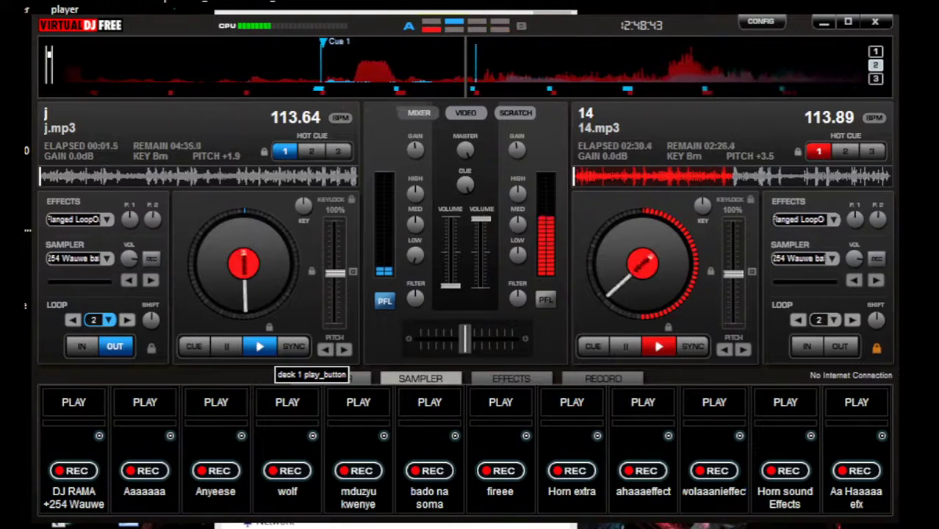
# Keep restarting deck 1's 2-beat looped intro until it stays in time with the track playing on deck 2.
pyautogui.click(259, 346)
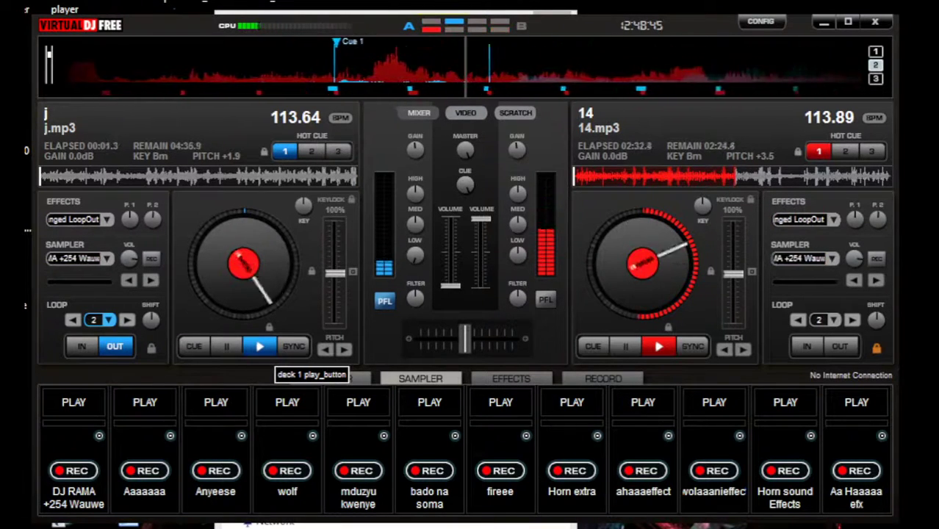
pyautogui.click(260, 346)
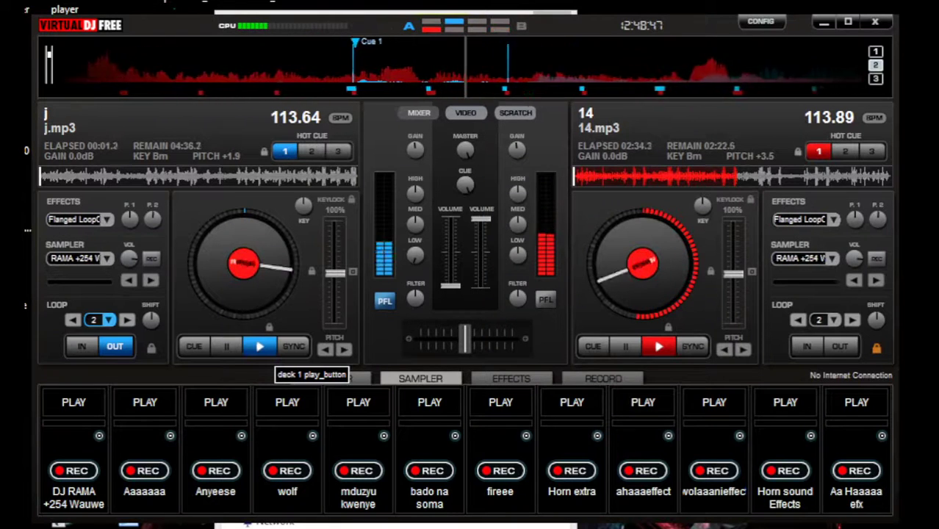
pyautogui.click(260, 346)
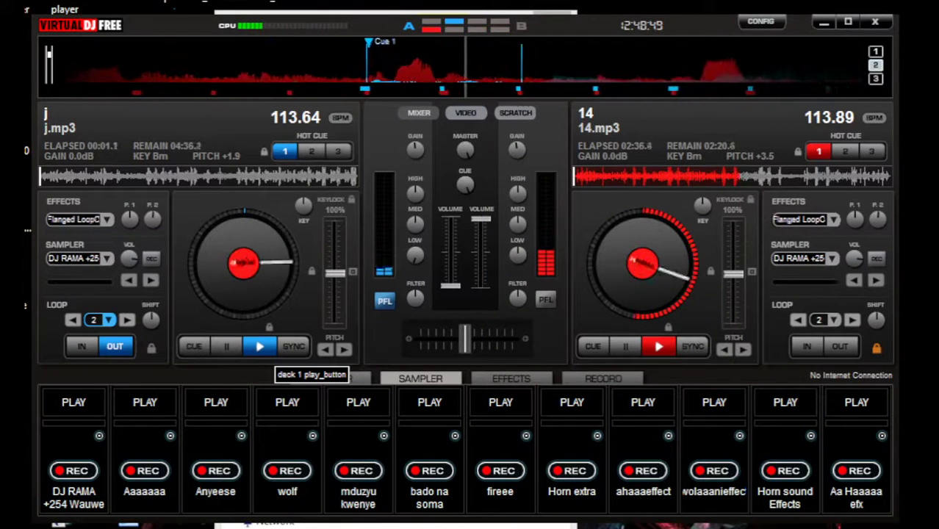
pyautogui.click(259, 346)
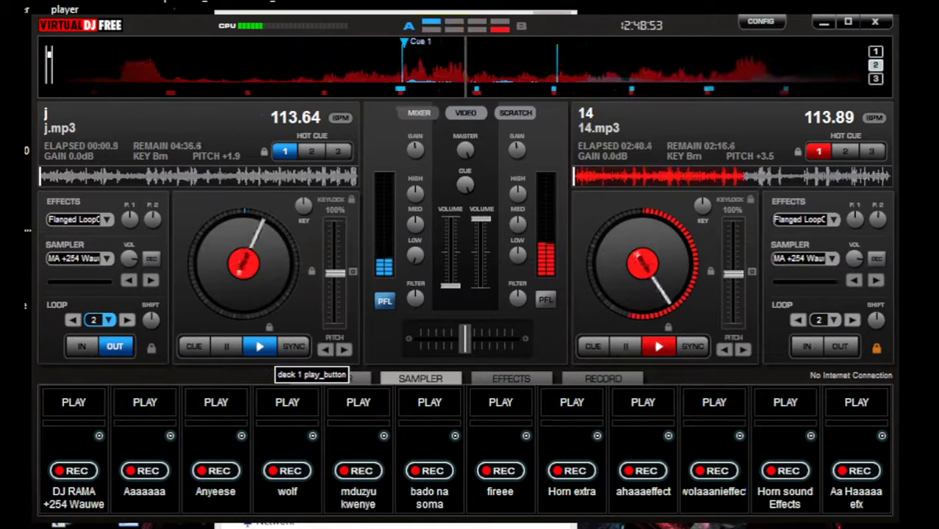
pyautogui.click(259, 346)
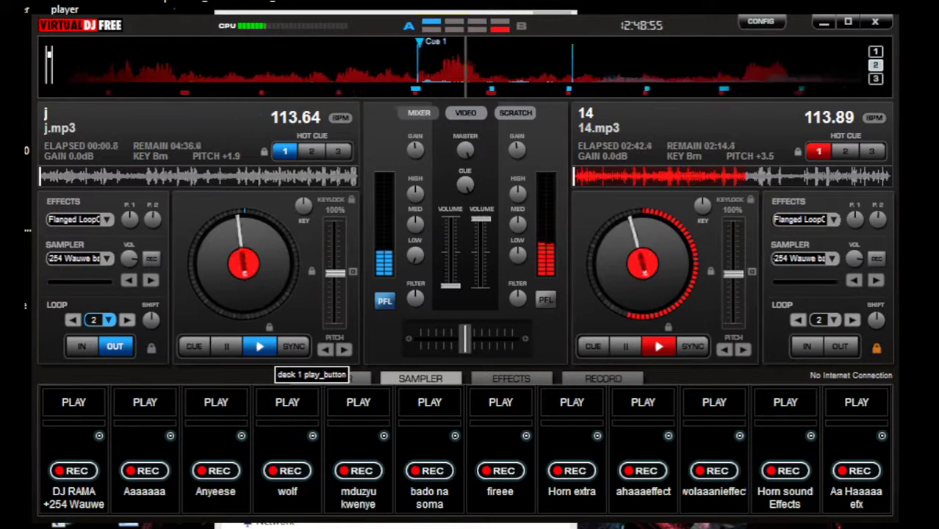
pyautogui.click(259, 346)
pyautogui.click(259, 346)
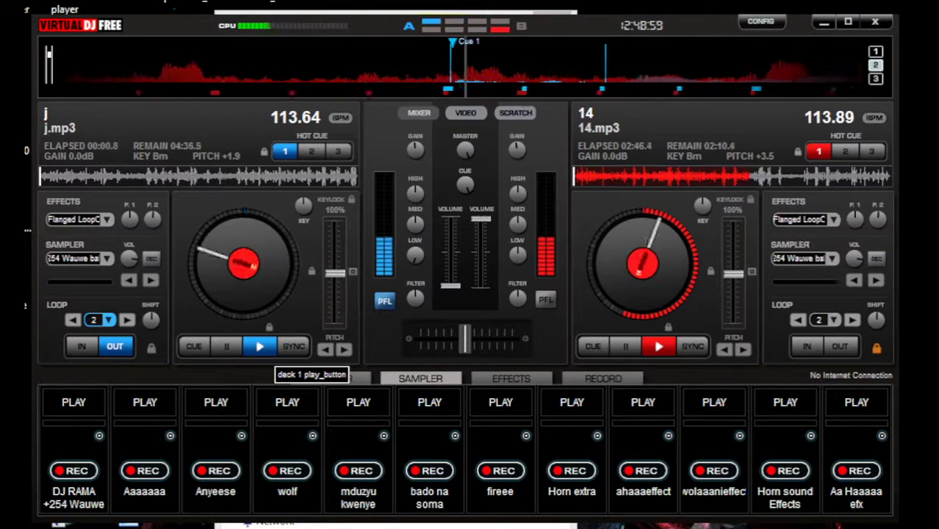
pyautogui.click(260, 346)
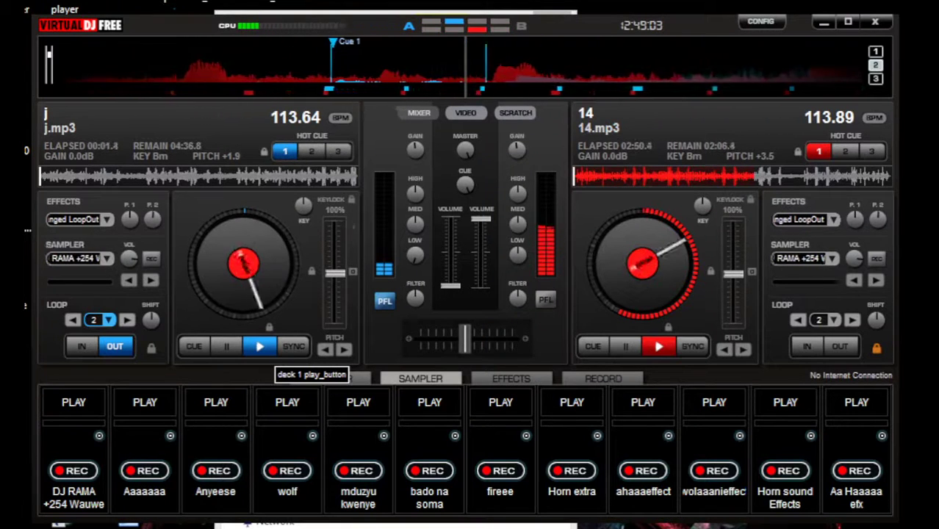
pyautogui.click(259, 346)
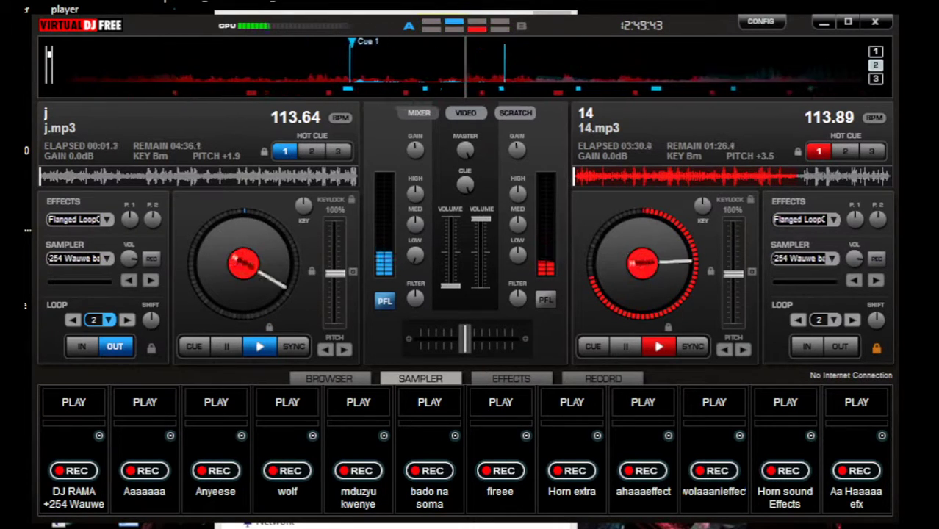
# Crossfade from deck 2 to deck 1 over the Horn sound Effects and Aaaaaaa samples, bringing deck 1 up to full volume.
pyautogui.click(785, 405)
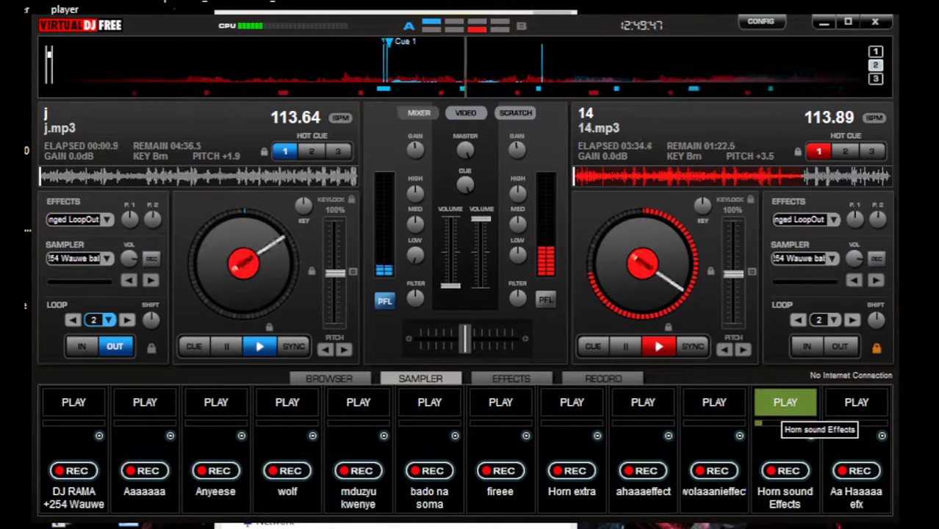
pyautogui.moveTo(450, 285); pyautogui.dragTo(450, 254)
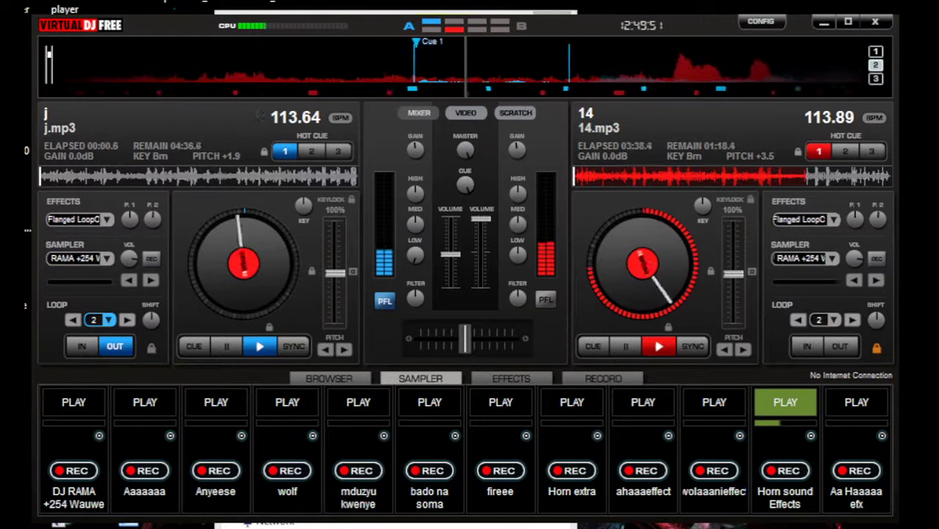
pyautogui.click(145, 402)
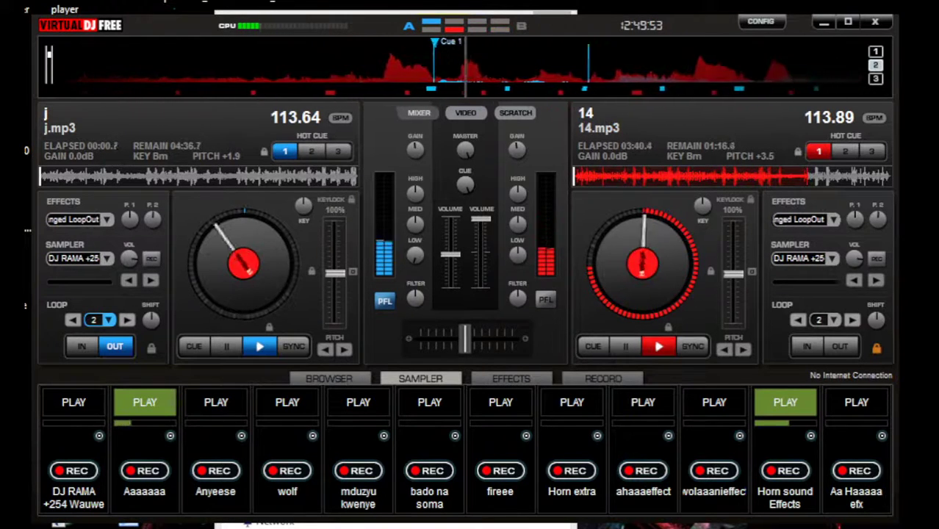
pyautogui.moveTo(450, 254); pyautogui.dragTo(450, 219)
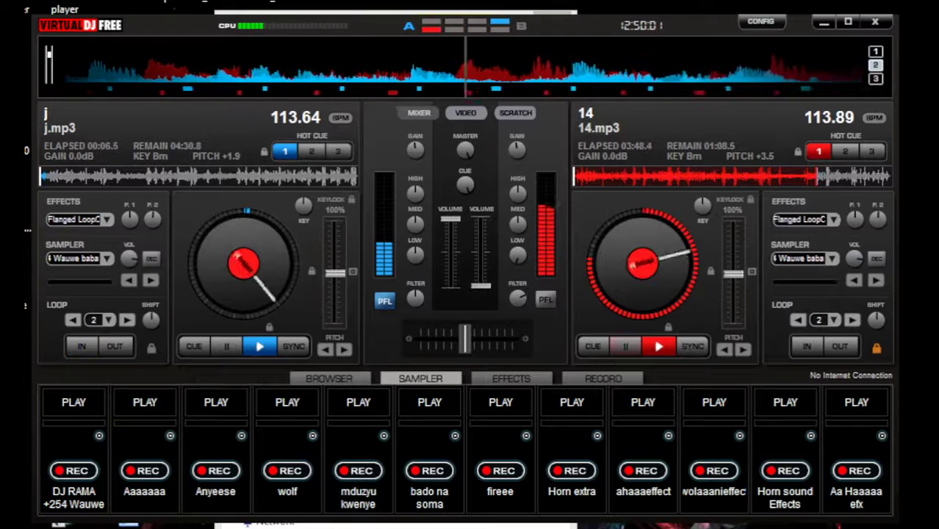
# Switch to File Explorer and load the KATUNGWA NO 11 (9) track onto deck 2.
pyautogui.hotkey('alt', 'Tab')
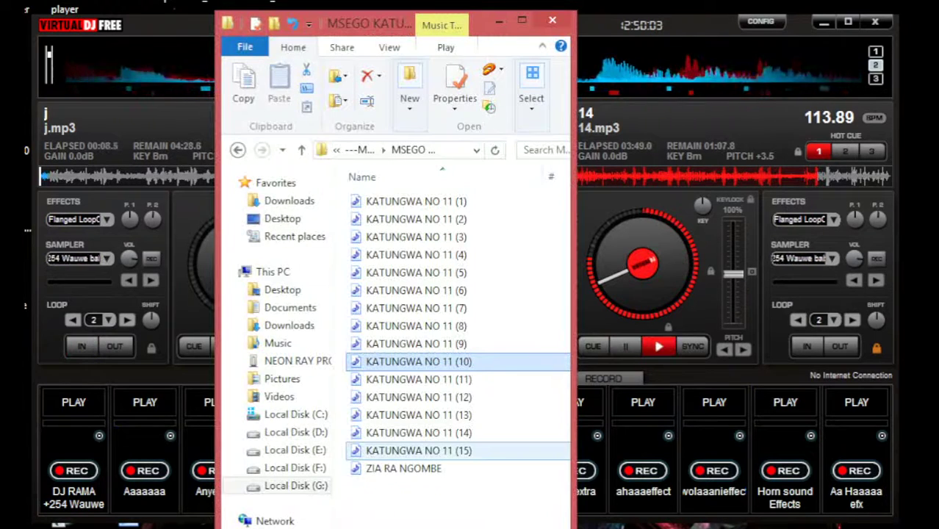
pyautogui.keyDown('ctrl'); pyautogui.click(418, 379); pyautogui.keyUp('ctrl')
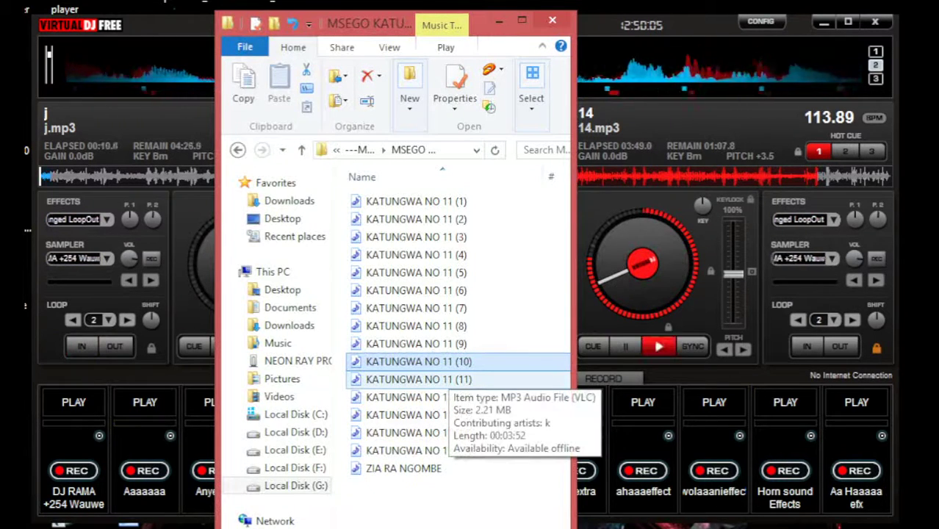
pyautogui.hotkey('shift', 'Up')
pyautogui.hotkey('shift', 'Up')
pyautogui.moveTo(416, 344); pyautogui.dragTo(642, 323)
pyautogui.click(693, 346)
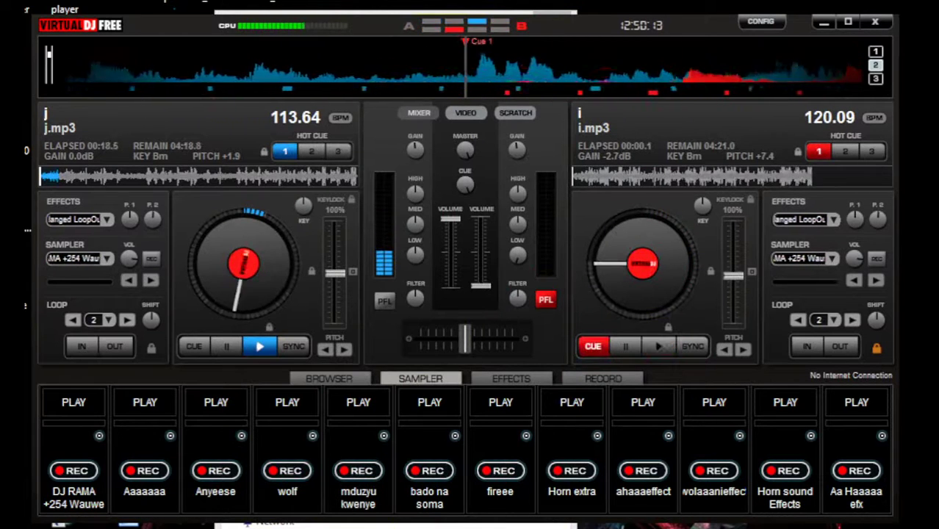
# Open the KATUNGWA NO7 folder in File Explorer, return to VirtualDJ and play the Horn sound Effects sample over deck 1.
pyautogui.hotkey('alt', 'Tab')
pyautogui.click(238, 150)
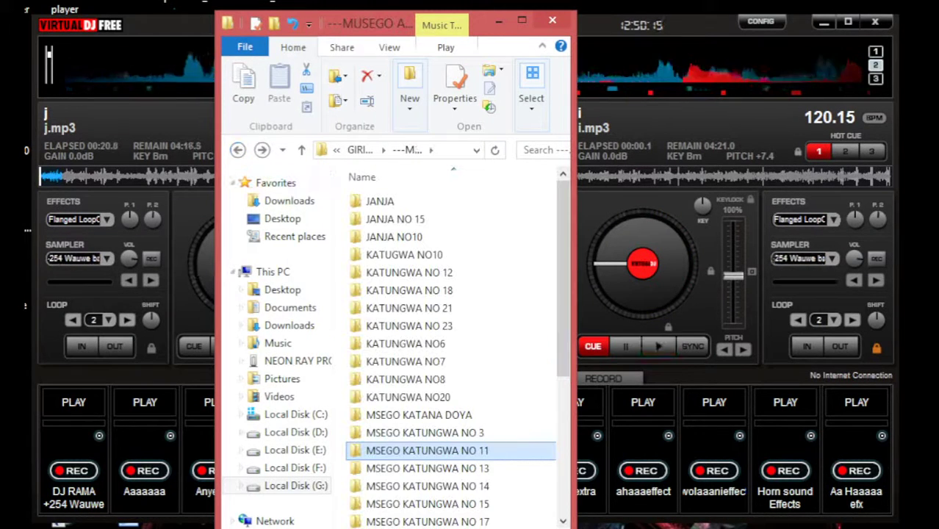
pyautogui.doubleClick(405, 361)
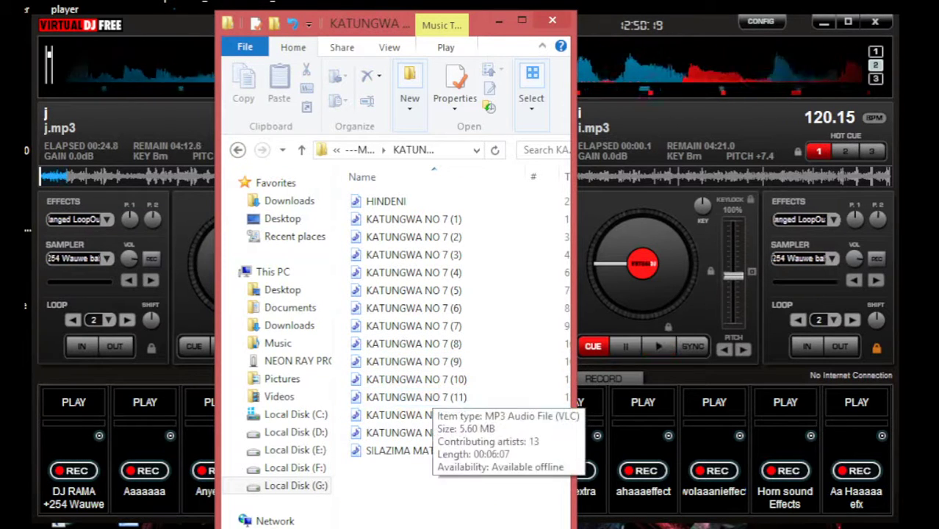
pyautogui.click(603, 378)
pyautogui.click(420, 378)
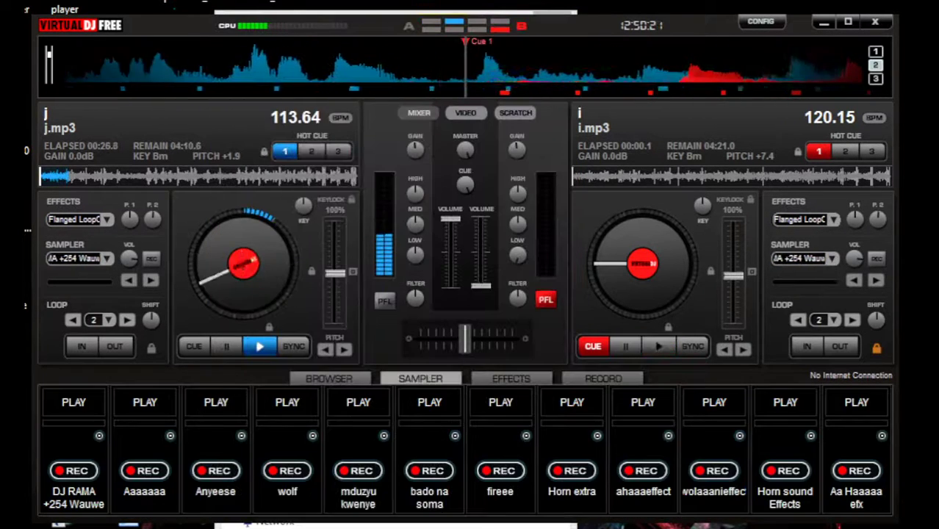
pyautogui.click(784, 401)
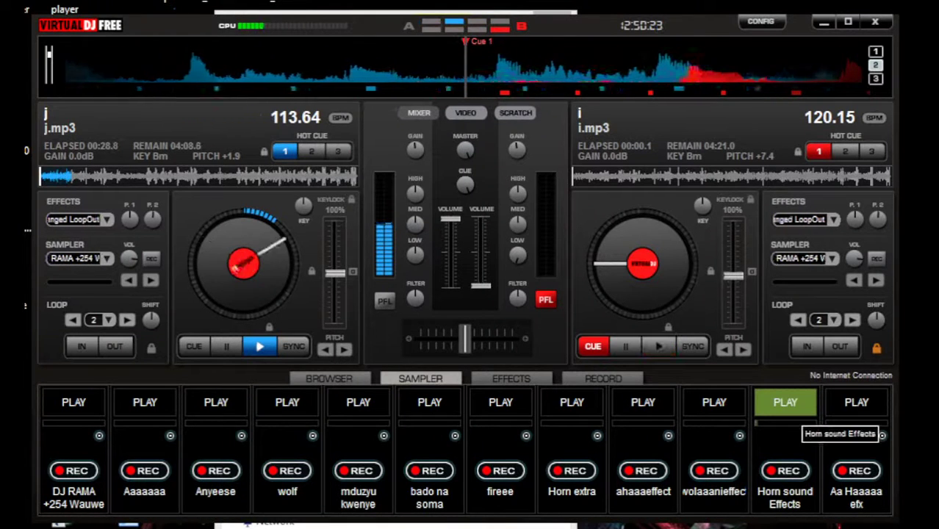
pyautogui.click(856, 402)
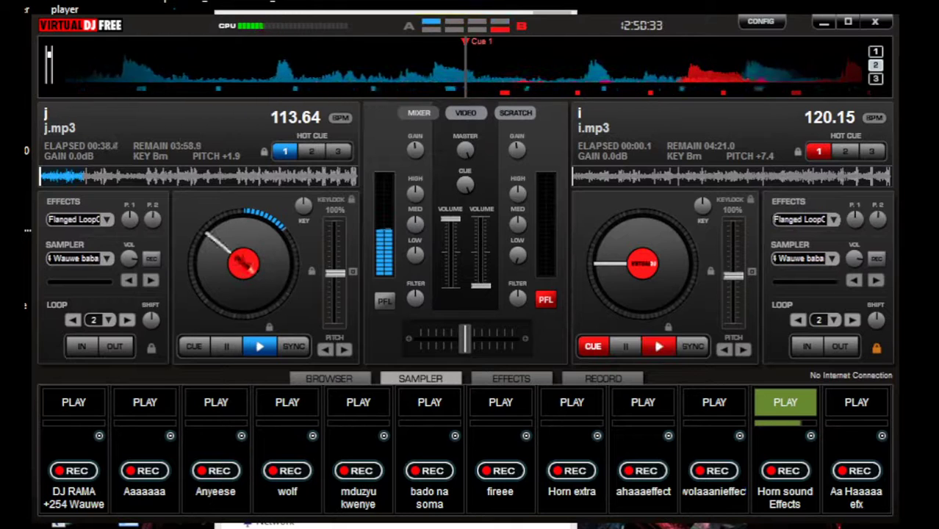
# Match deck 2's tempo to deck 1 and set a 2-beat loop from a cue point at the start of its track.
pyautogui.press('space')
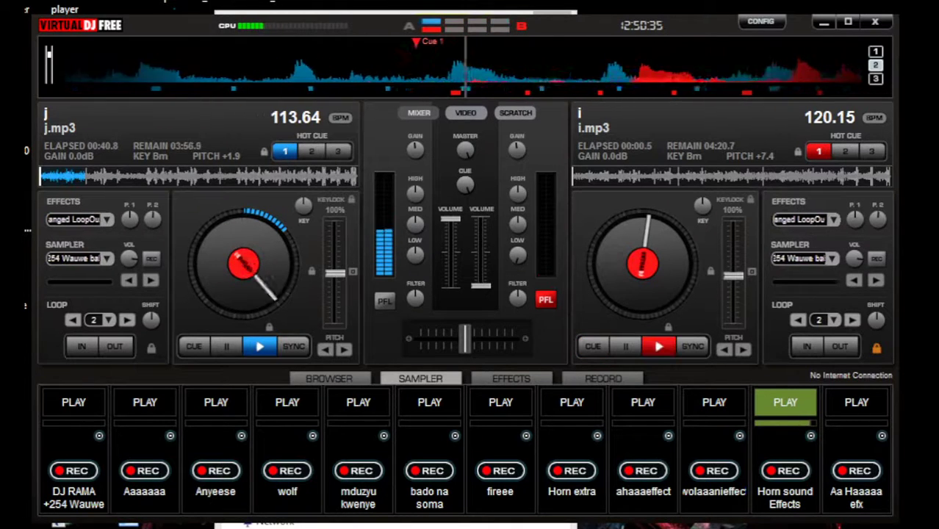
pyautogui.press('c')
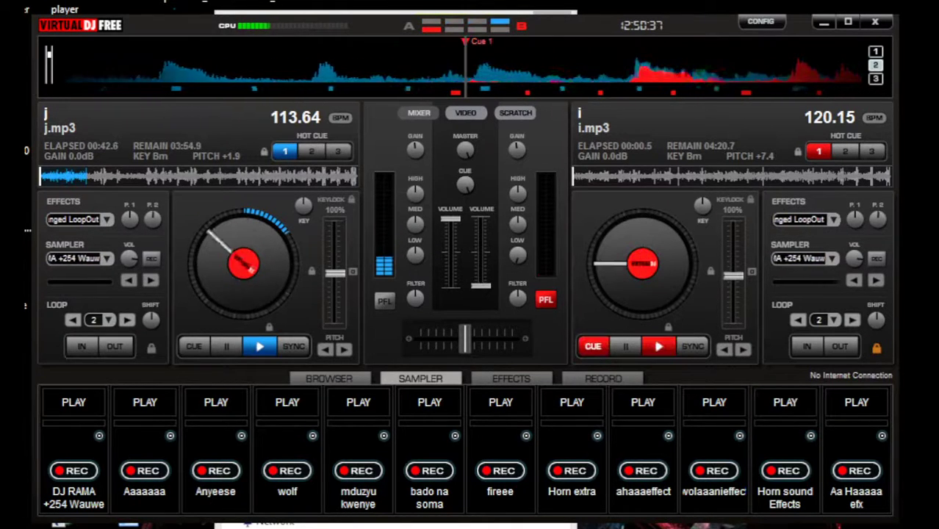
pyautogui.press('s')
pyautogui.press('l')
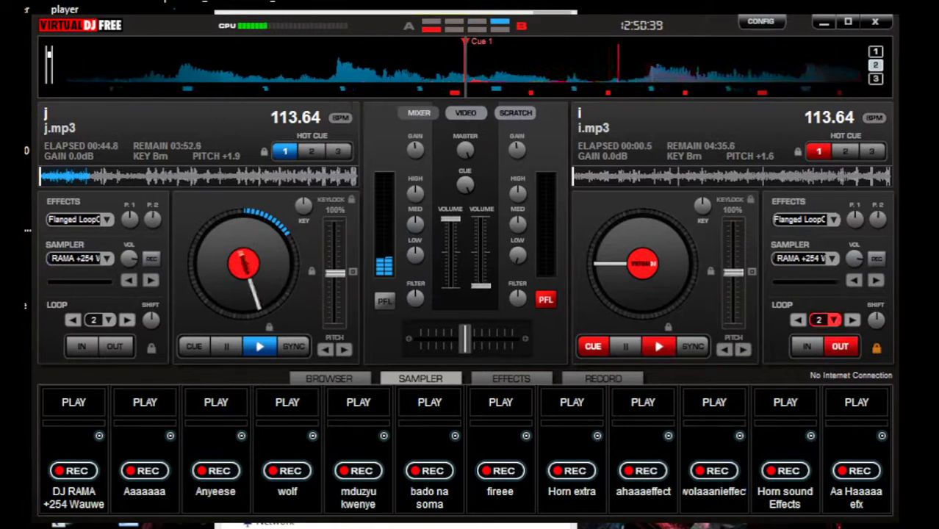
# Start deck 2's looped intro and bring deck 2 up to full volume to take over from deck 1.
pyautogui.click(658, 346)
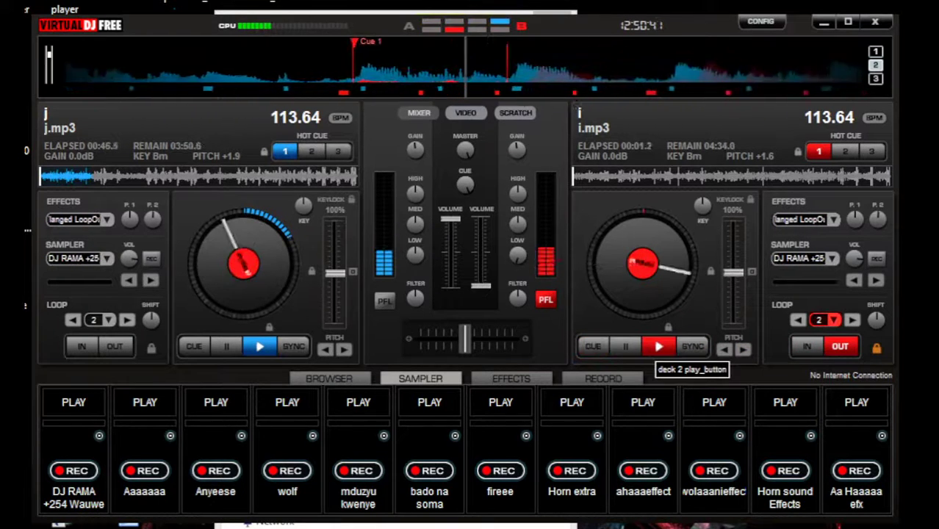
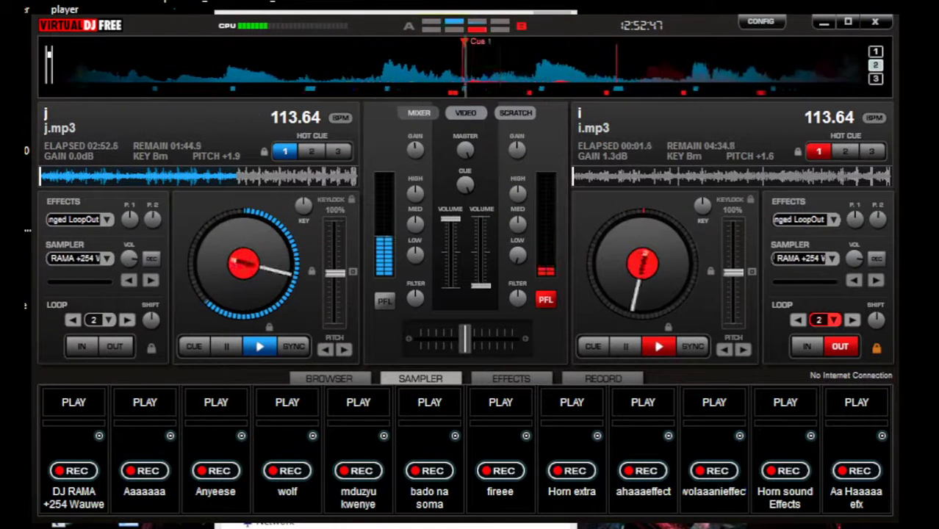
pyautogui.moveTo(480, 286); pyautogui.dragTo(481, 258)
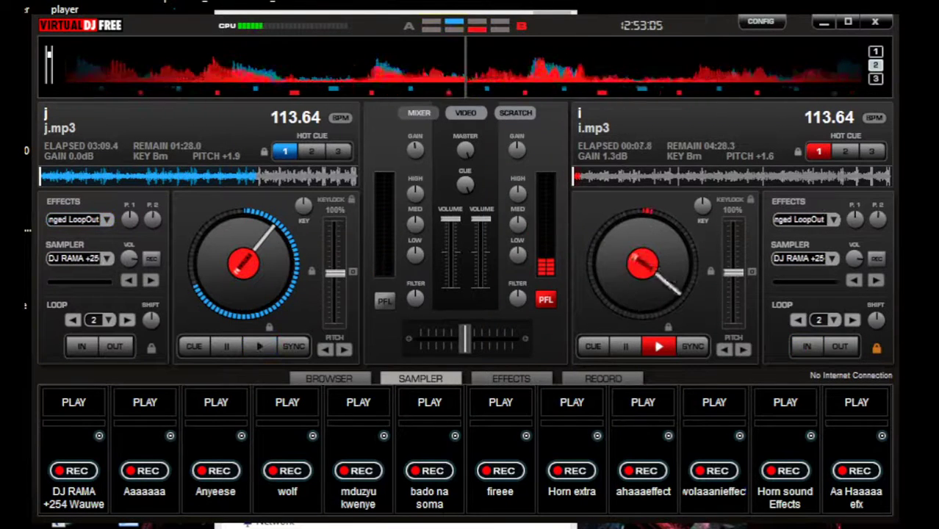
# Load the KATUNGWA NO 7 (11) track from File Explorer onto deck 1 and prepare a 2-beat loop at its start, tempo-matched to deck 2.
pyautogui.hotkey('alt', 'Tab')
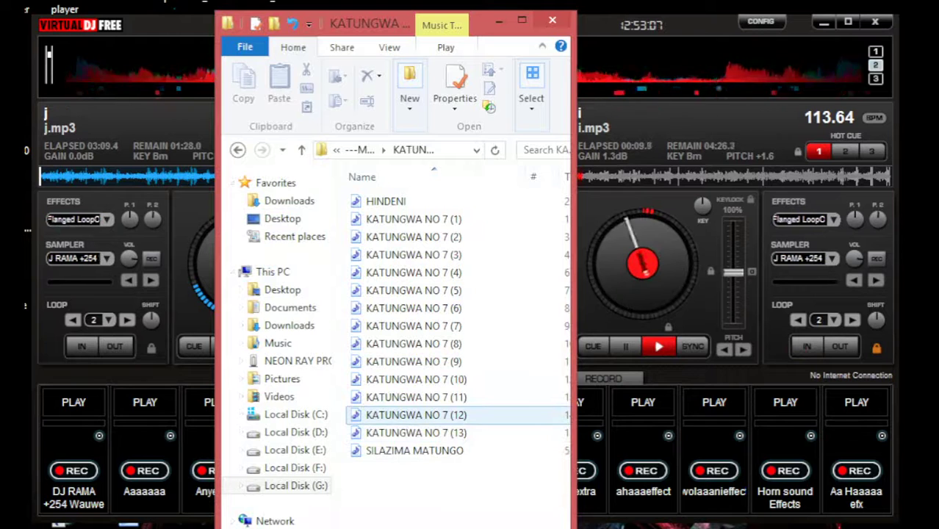
pyautogui.moveTo(441, 396); pyautogui.dragTo(117, 147)
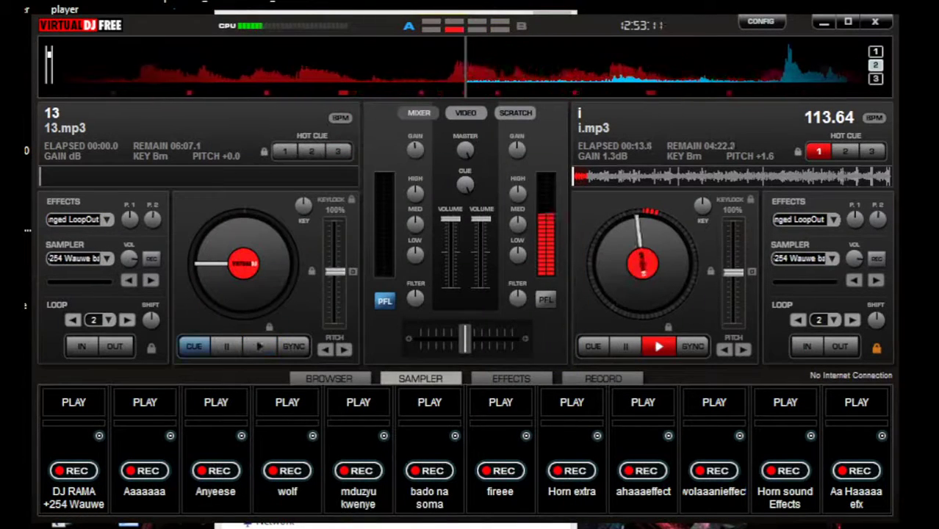
pyautogui.press('space')
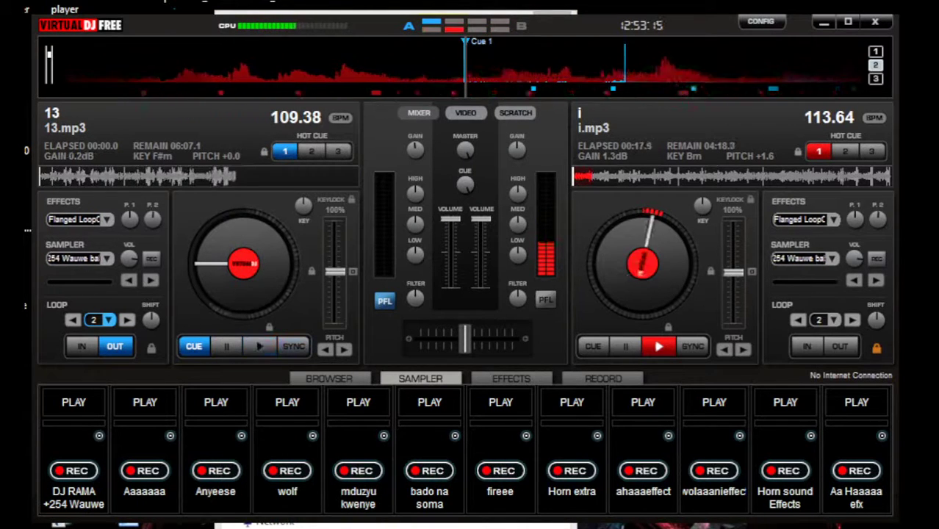
pyautogui.press('s')
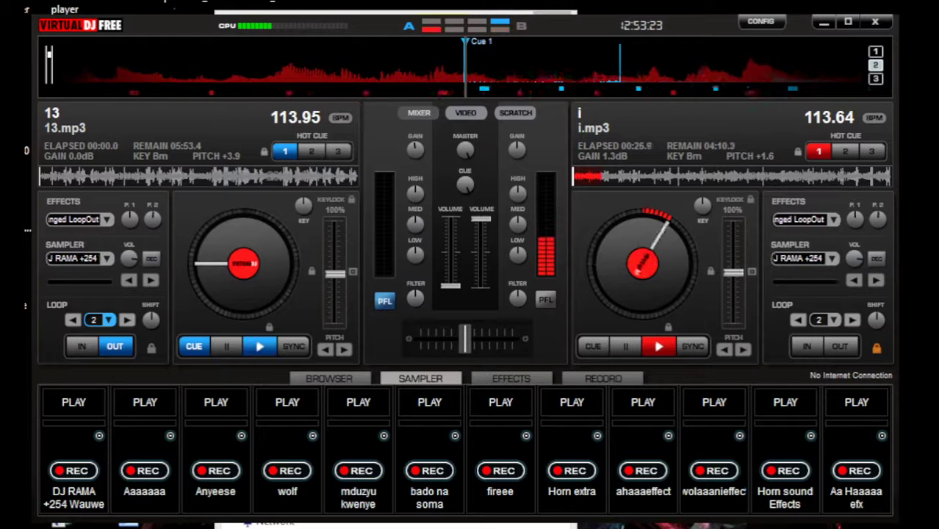
pyautogui.press('space')
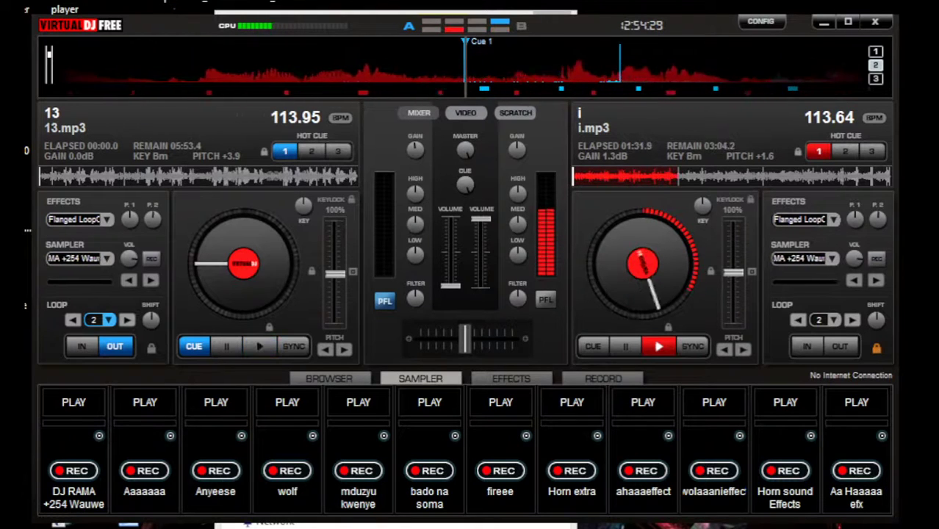
# Play the fireee sample and bring in deck 1 at full volume, releasing its loop.
pyautogui.press('F7')
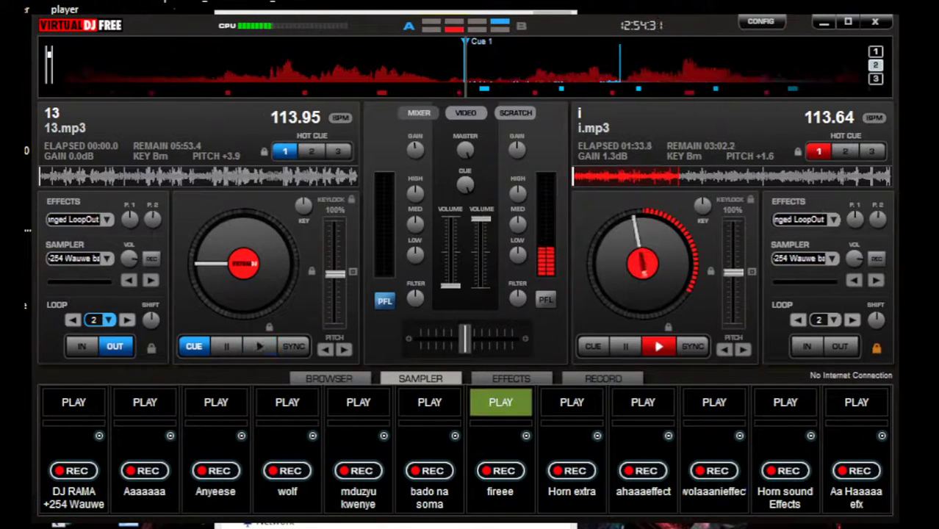
pyautogui.press('space')
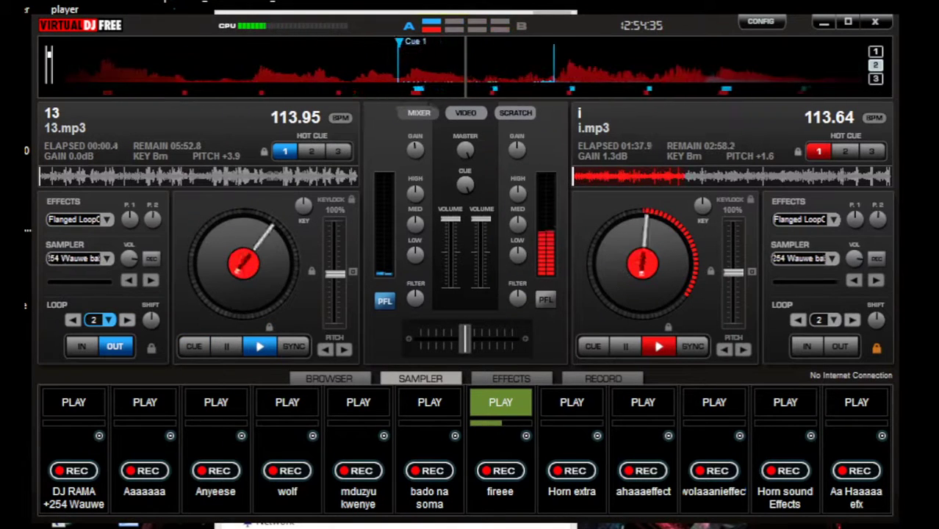
pyautogui.press('l')
# Fade out deck 2 with the Flanged LoopOut effect and play the wolaaanieffect sample over the transition.
pyautogui.press('f')
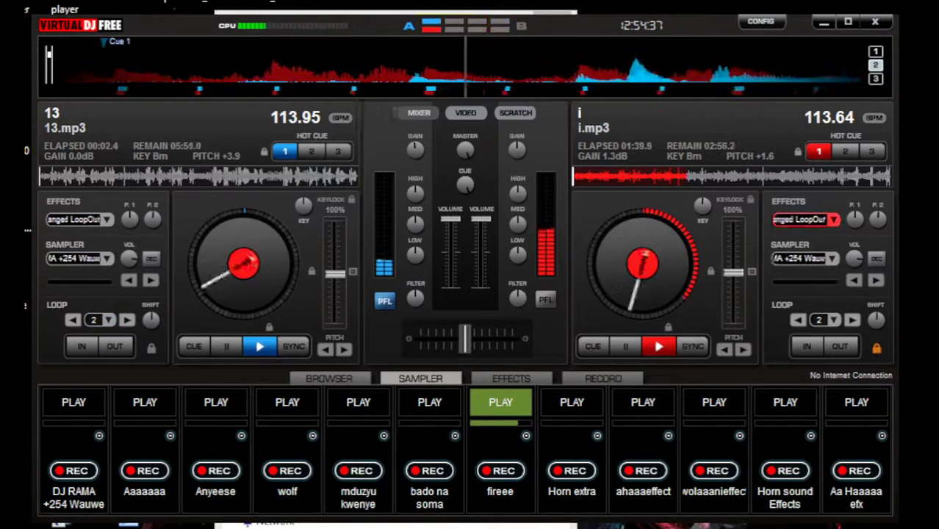
pyautogui.press('Down')
pyautogui.press('F10')
pyautogui.press('Down')
pyautogui.press('Down')
pyautogui.press('Down')
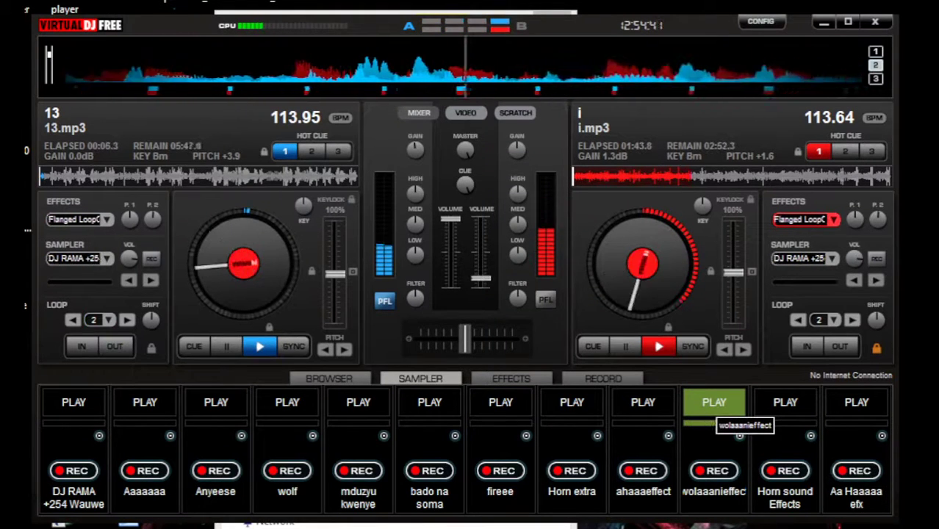
pyautogui.press('space')
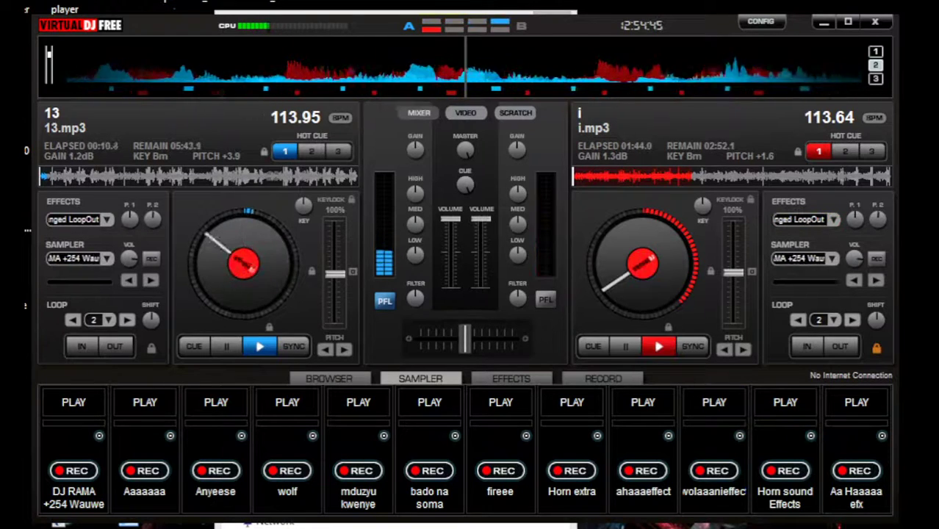
# Switch to File Explorer and open the MSEGO KATUNGWA NO 11 folder to choose the next track.
pyautogui.hotkey('alt', 'Tab')
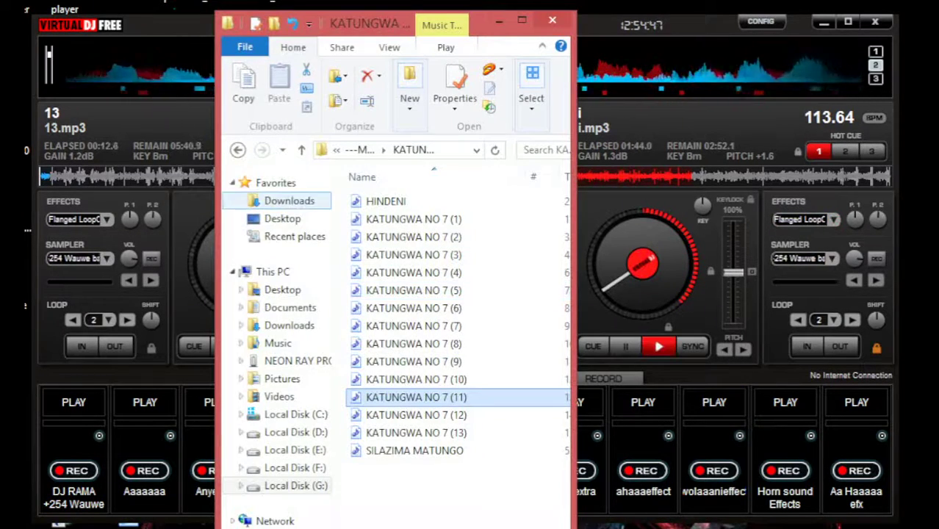
pyautogui.hotkey('alt', 'Up')
pyautogui.scroll(-2, 419, 344)
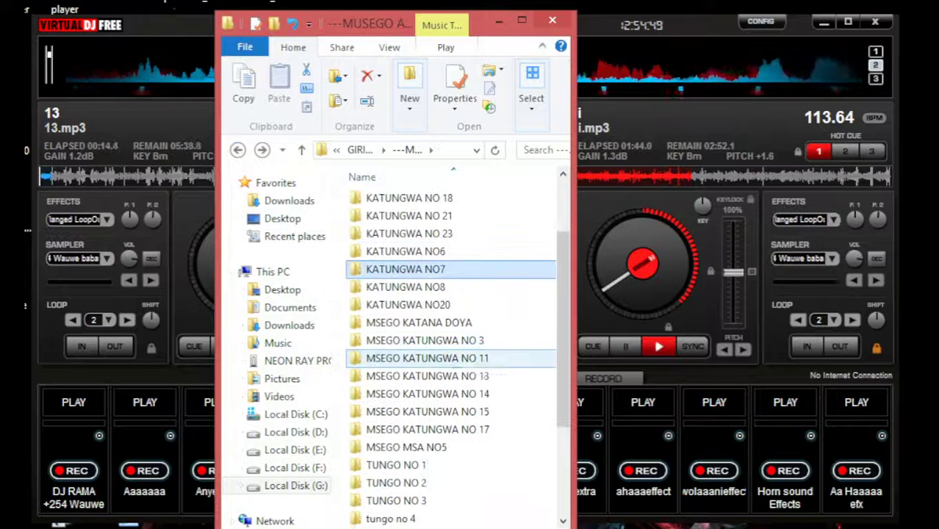
pyautogui.doubleClick(419, 361)
pyautogui.press('Down')
pyautogui.press('Down')
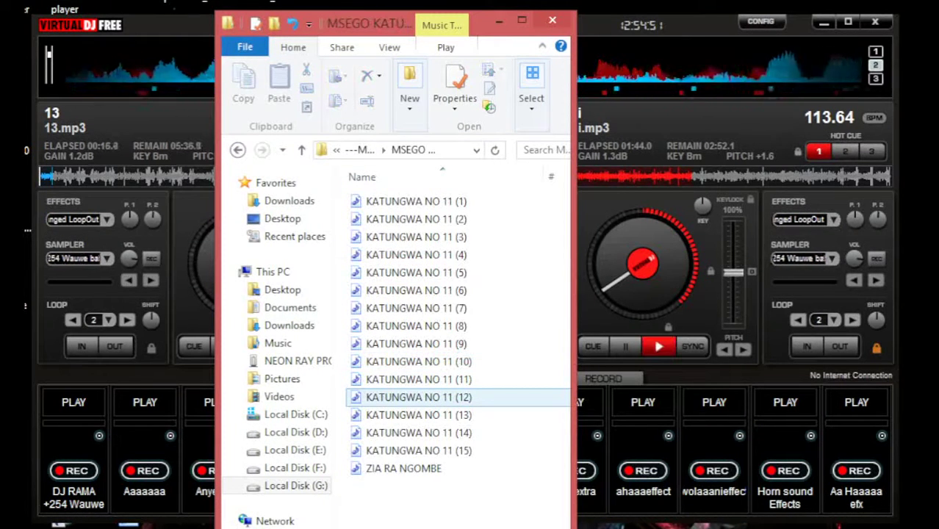
pyautogui.press('Up')
pyautogui.press('Up')
pyautogui.press('Up')
pyautogui.press('Up')
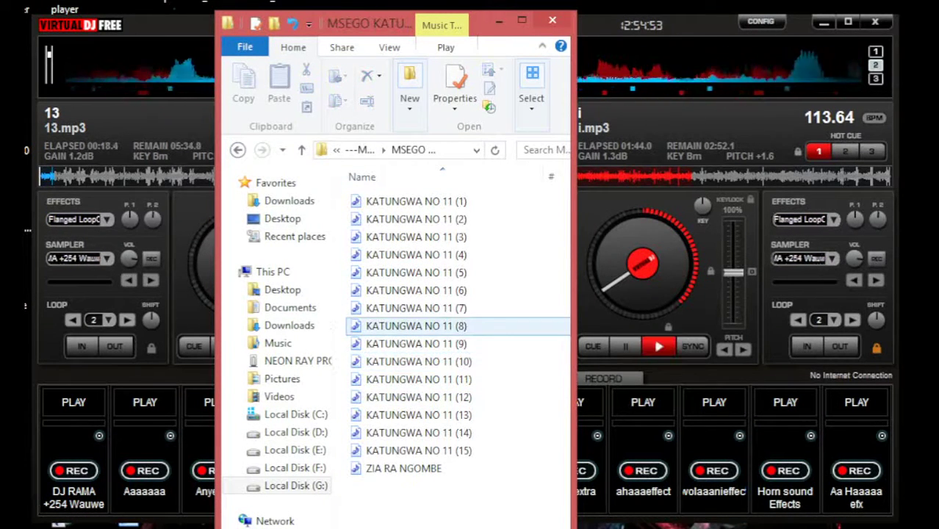
# Try KATUNGWA NO 11 (7) and KATUNGWA NO 11 (6) from File Explorer on deck 2 as the next track.
pyautogui.moveTo(441, 308); pyautogui.dragTo(639, 268)
pyautogui.click(692, 346)
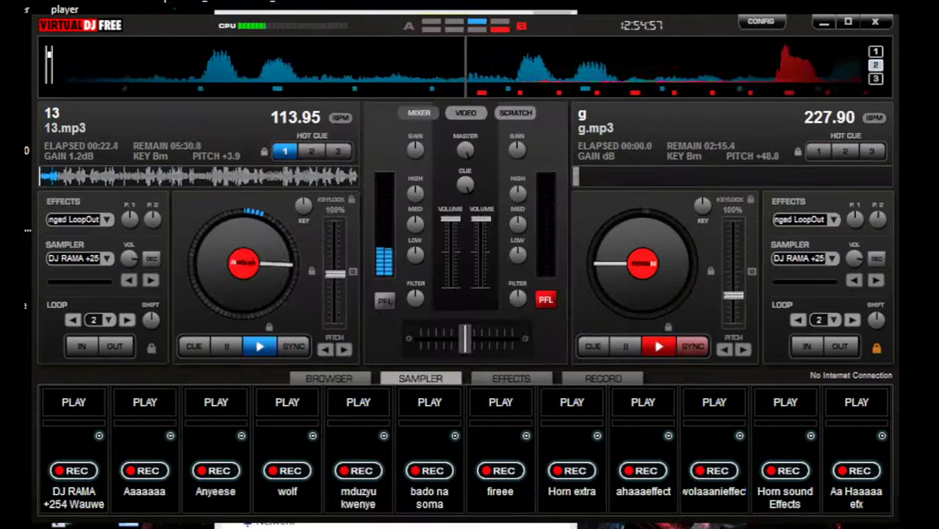
pyautogui.press('space')
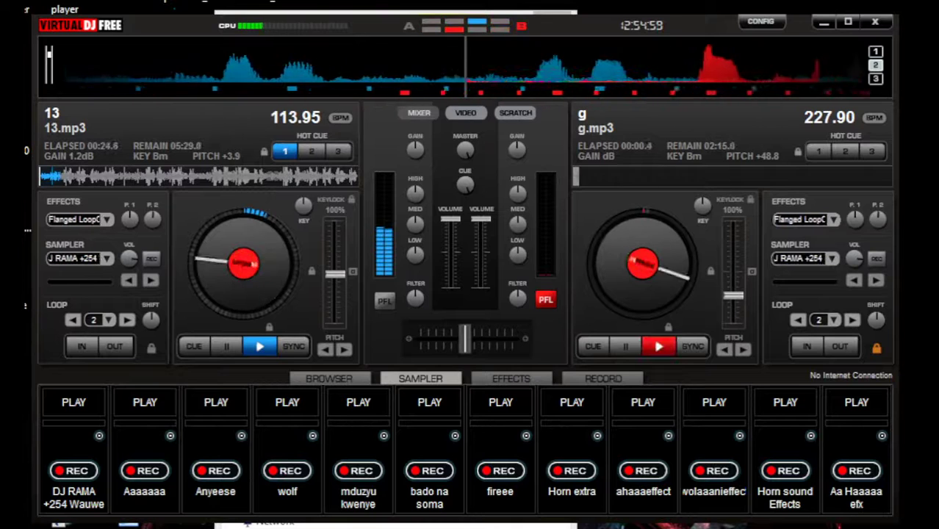
pyautogui.press('space')
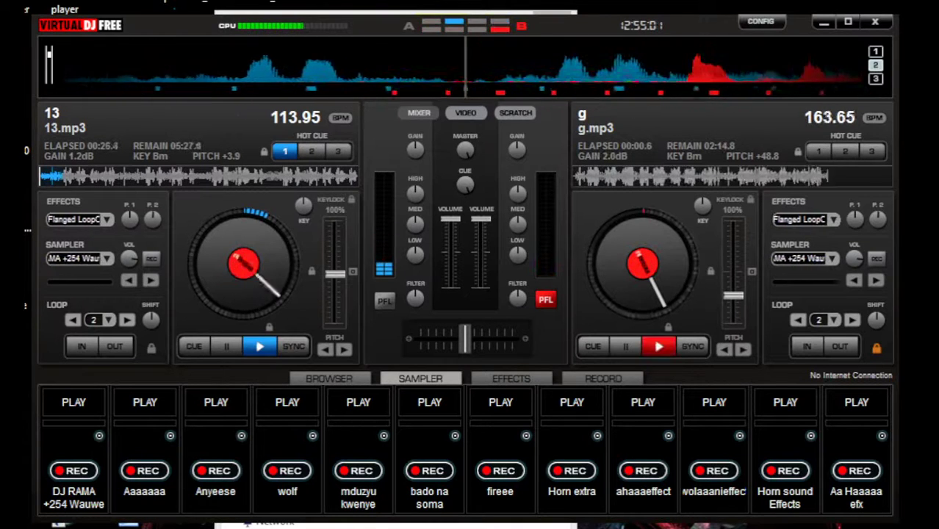
pyautogui.hotkey('alt', 'Tab')
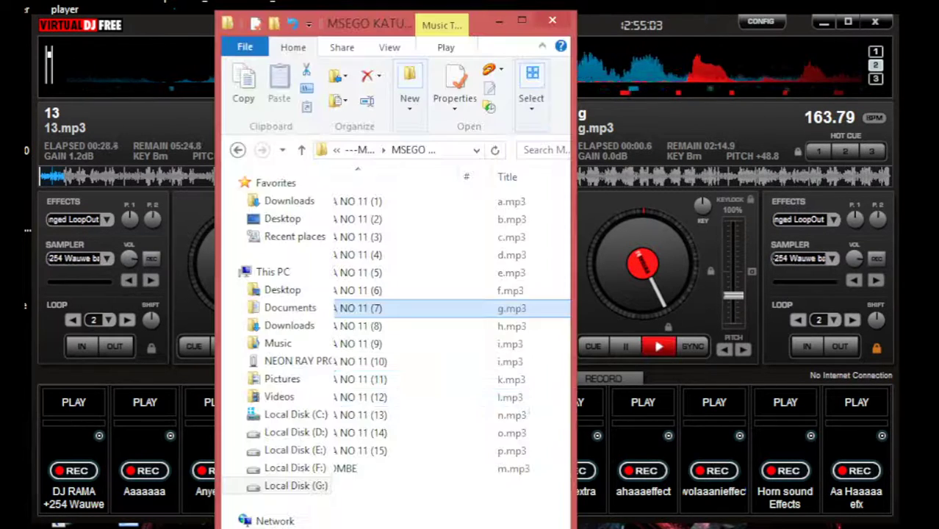
pyautogui.moveTo(441, 290); pyautogui.dragTo(639, 242)
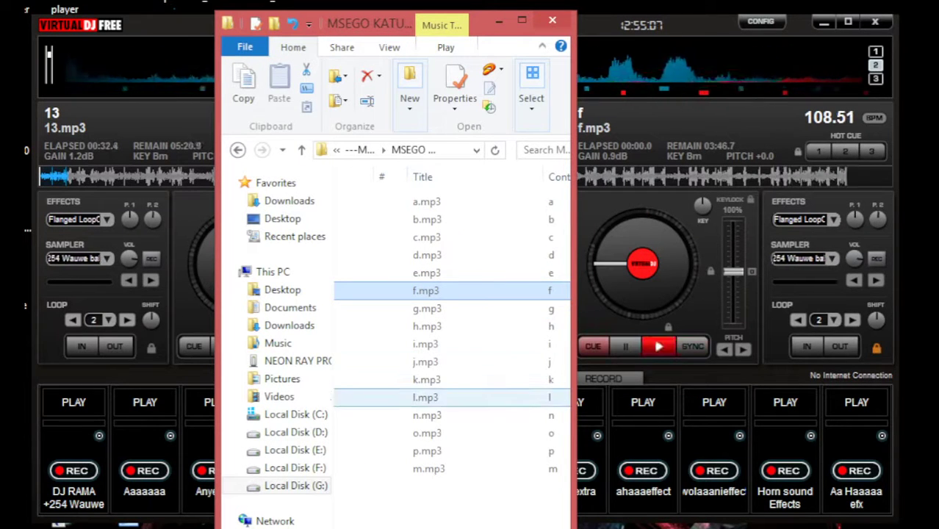
pyautogui.hotkey('alt', 'Tab')
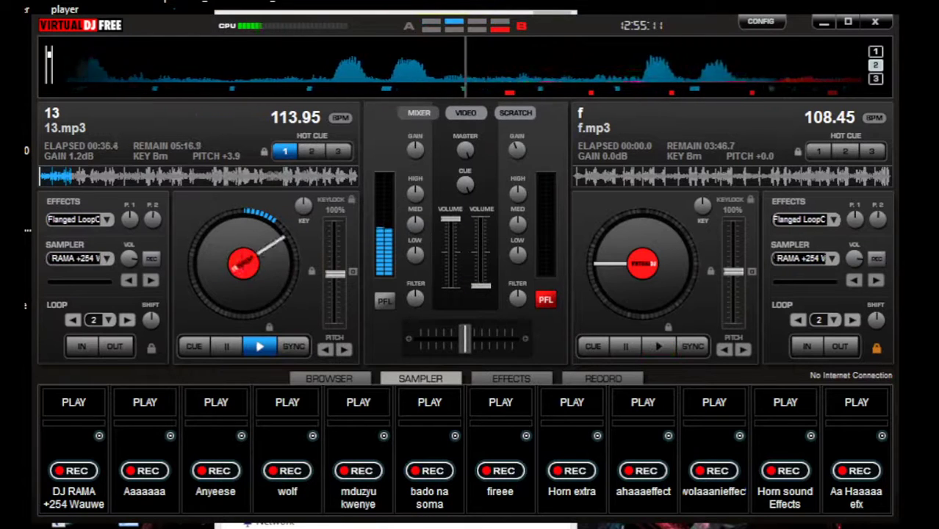
# Try KATUNGWA NO 11 (14) on deck 2, with a cue point at the start of the track.
pyautogui.hotkey('alt', 'Tab')
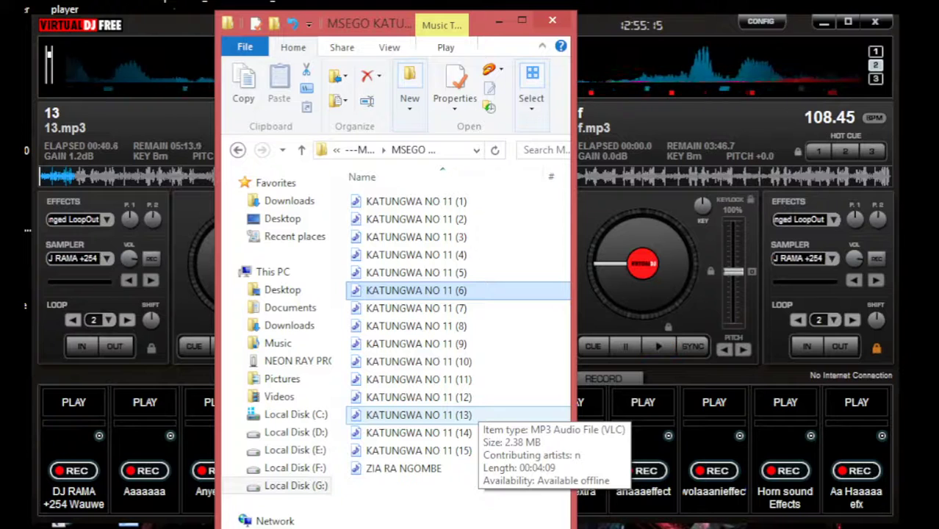
pyautogui.moveTo(479, 415); pyautogui.dragTo(496, 408)
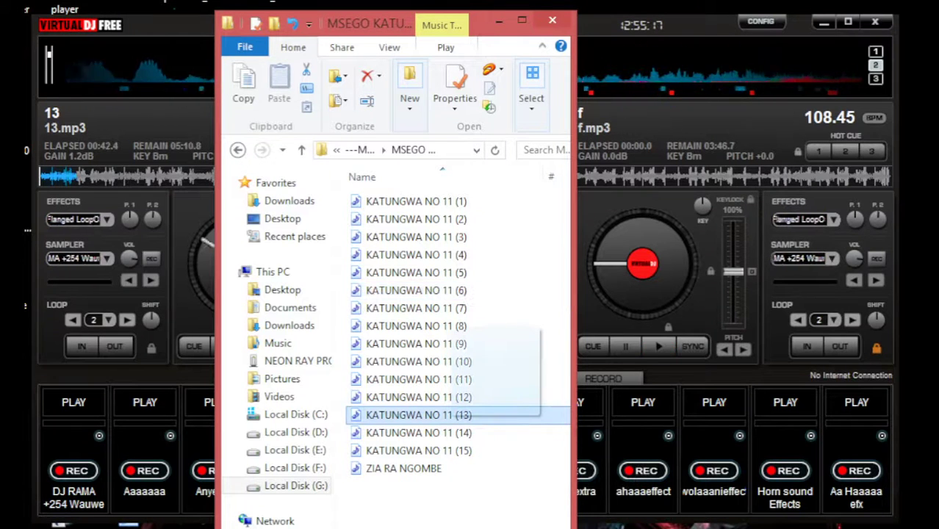
pyautogui.moveTo(459, 432); pyautogui.dragTo(624, 288)
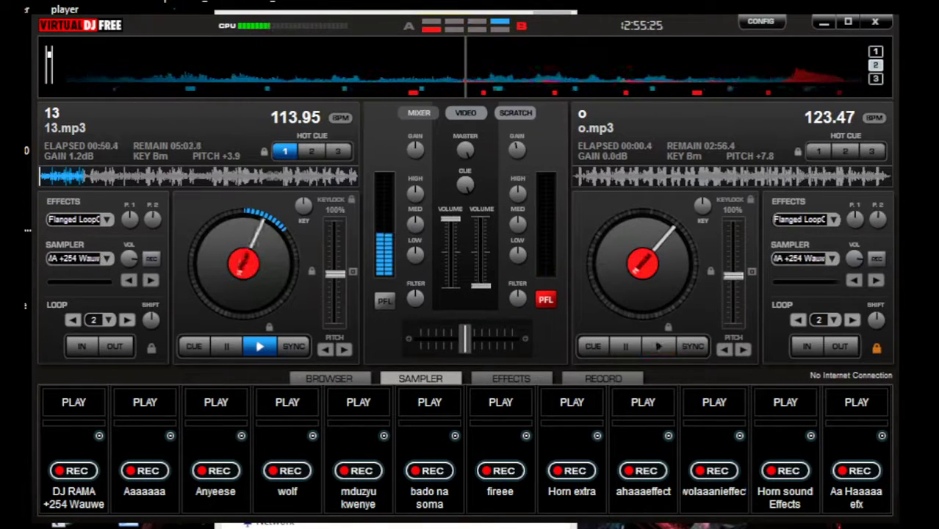
pyautogui.press('c')
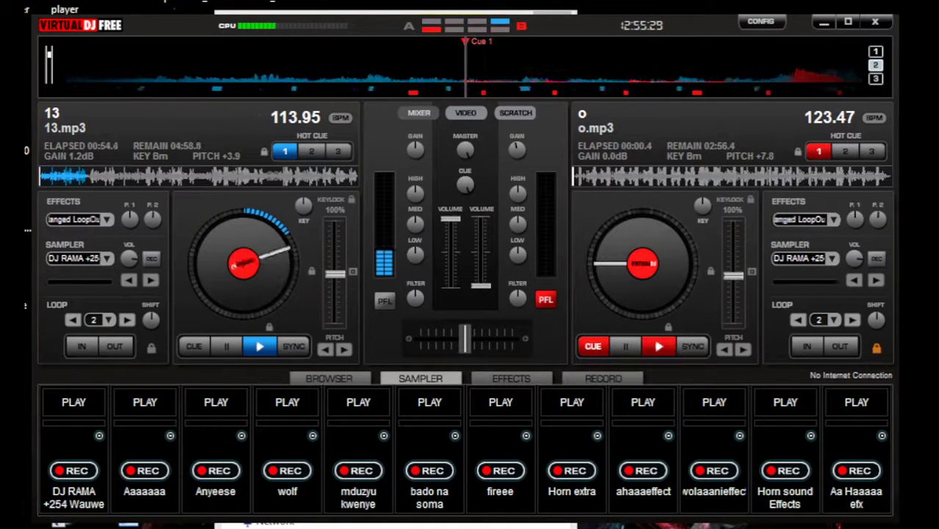
# Load KATUNGWA NO 11 (15) onto deck 2, match its tempo to deck 1, and start a 2-beat loop from a cue near its beginning.
pyautogui.hotkey('alt', 'Tab')
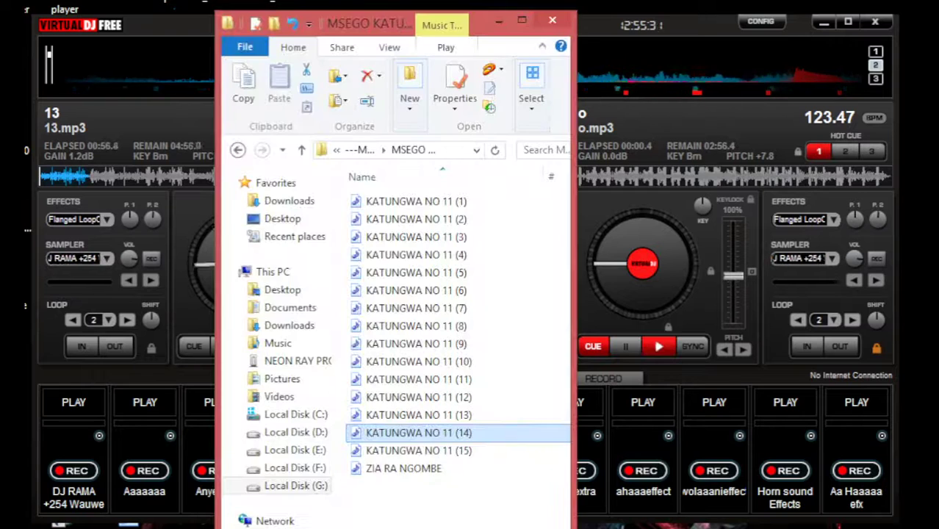
pyautogui.click(419, 450)
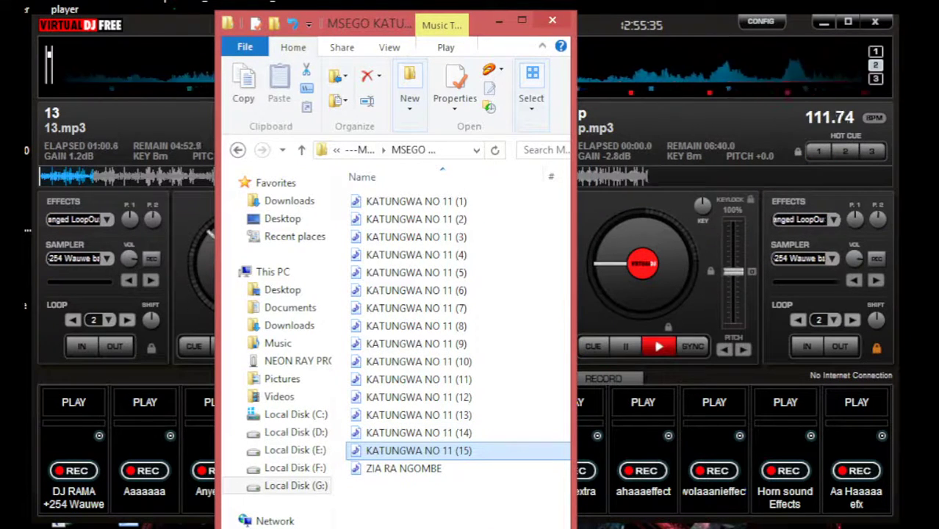
pyautogui.hotkey('alt', 'Tab')
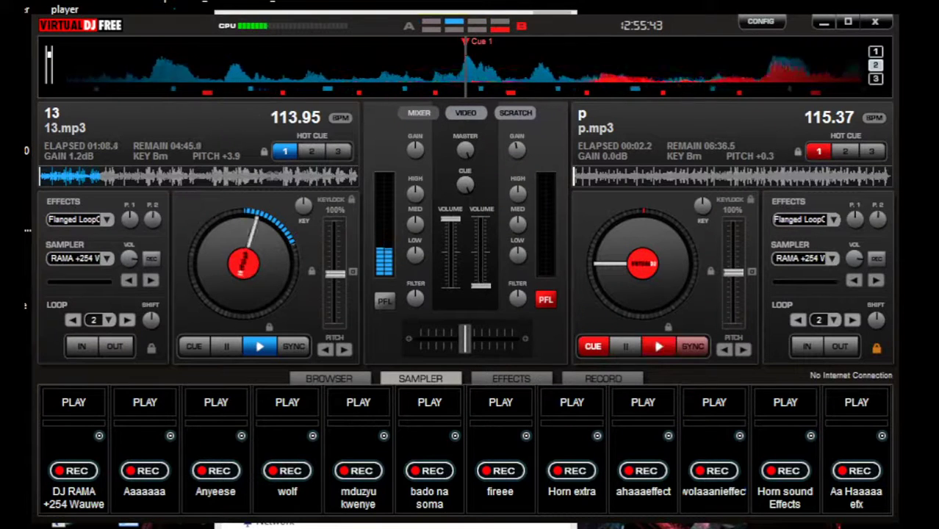
pyautogui.click(822, 319)
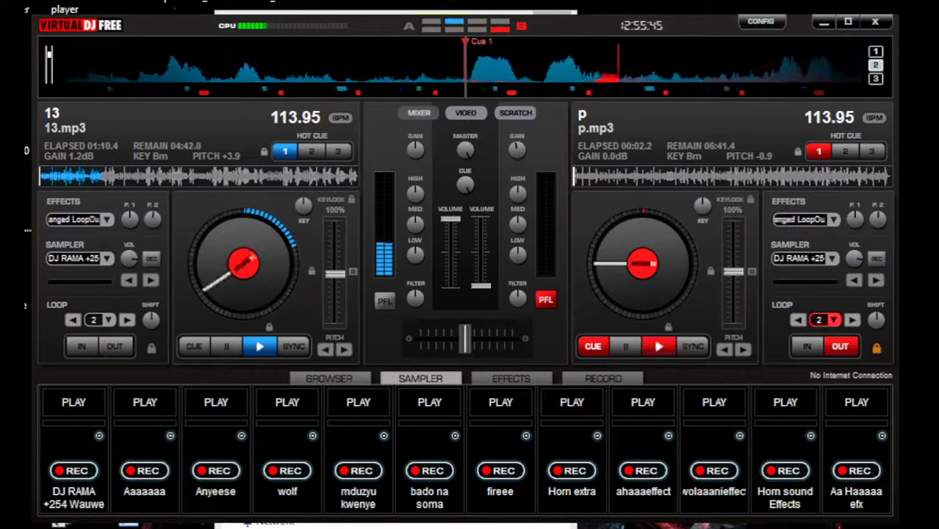
pyautogui.click(658, 346)
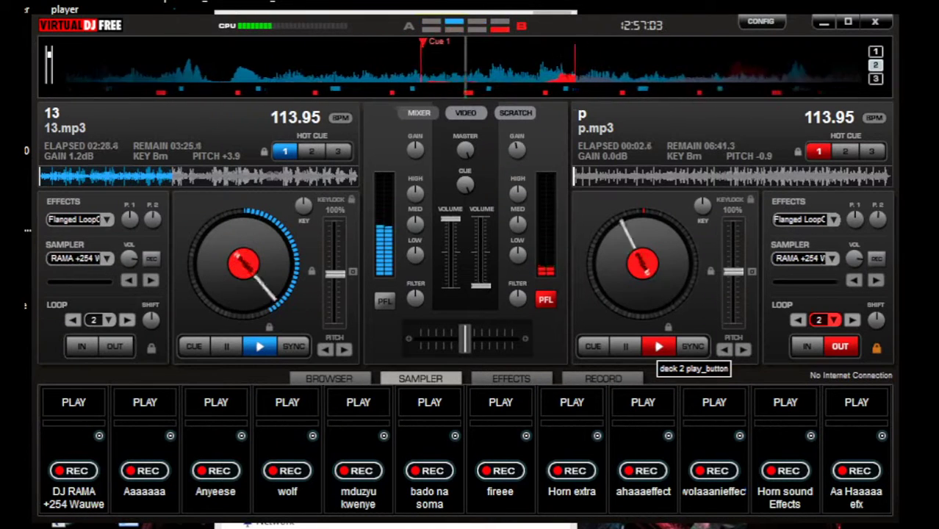
# Play the ahaaaeffect, Aa Haaaaa efx and Horn sound Effects samples over the mix.
pyautogui.click(643, 401)
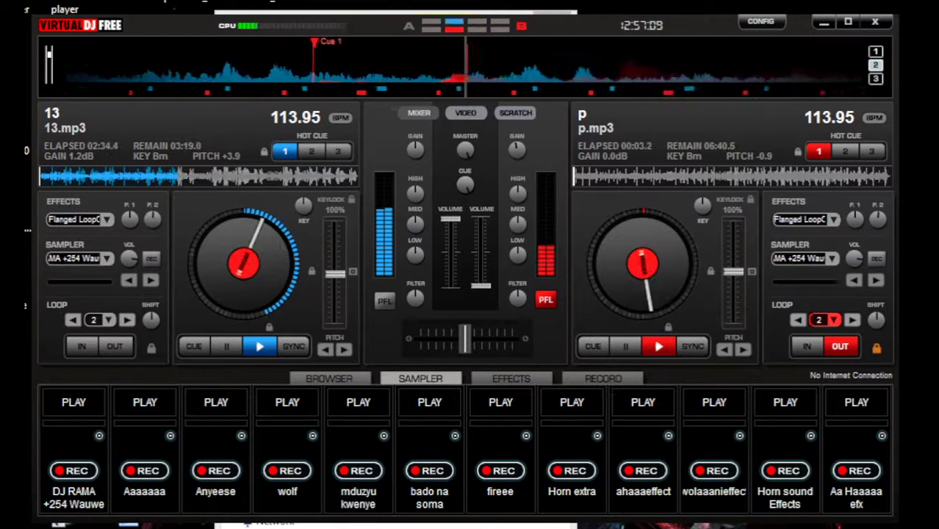
pyautogui.click(856, 402)
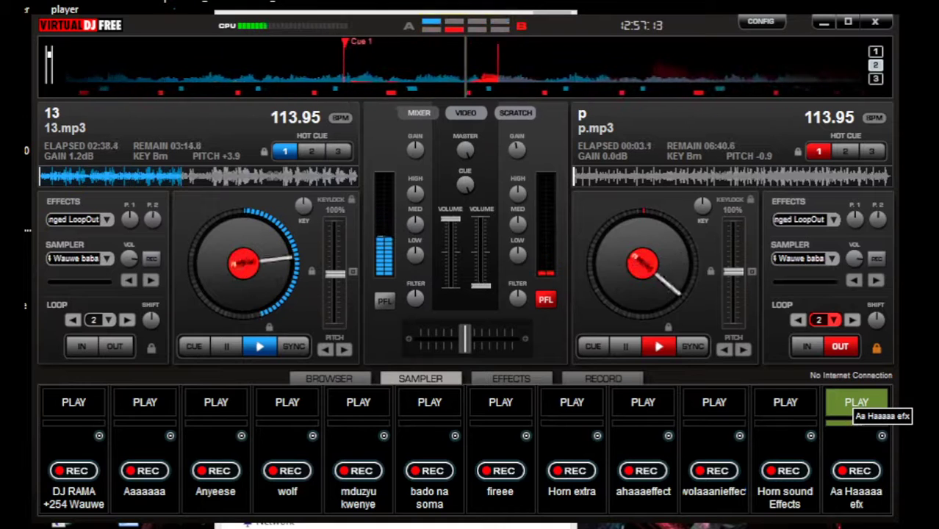
pyautogui.click(784, 402)
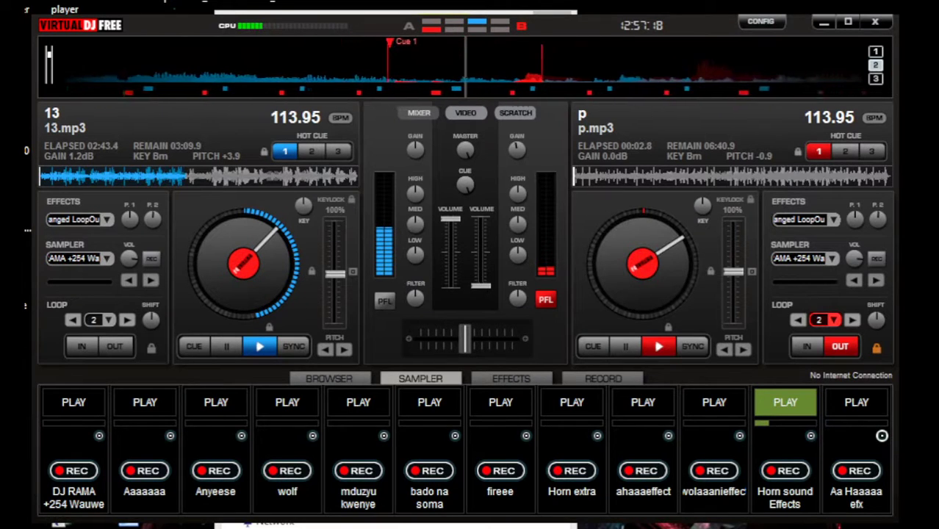
# Replace the Aa Haaaaa efx sample with wamalizeee from the MDUZHU'S > letest > RAMA Effects folder on Local Disk (G:).
pyautogui.click(882, 435)
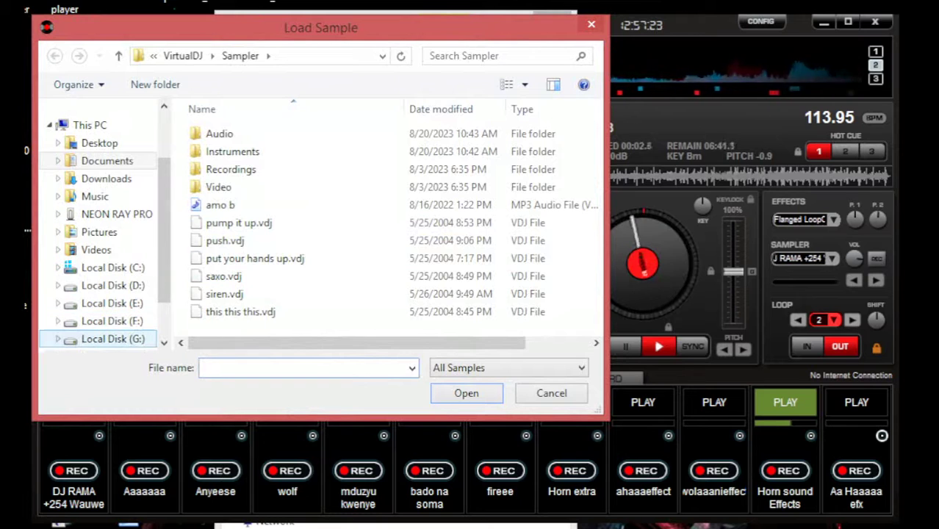
pyautogui.click(113, 338)
pyautogui.scroll(-5, 293, 302)
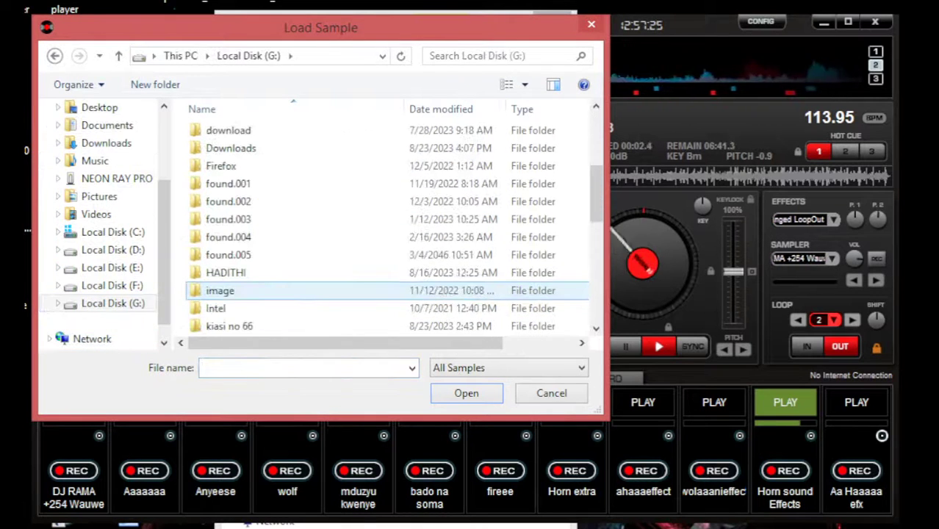
pyautogui.doubleClick(231, 307)
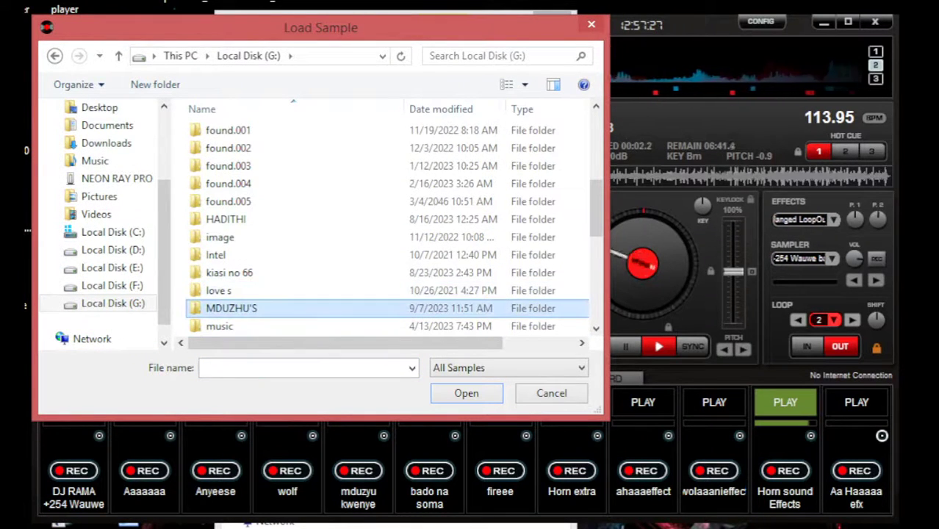
pyautogui.scroll(-2, 293, 290)
pyautogui.scroll(-2, 220, 293)
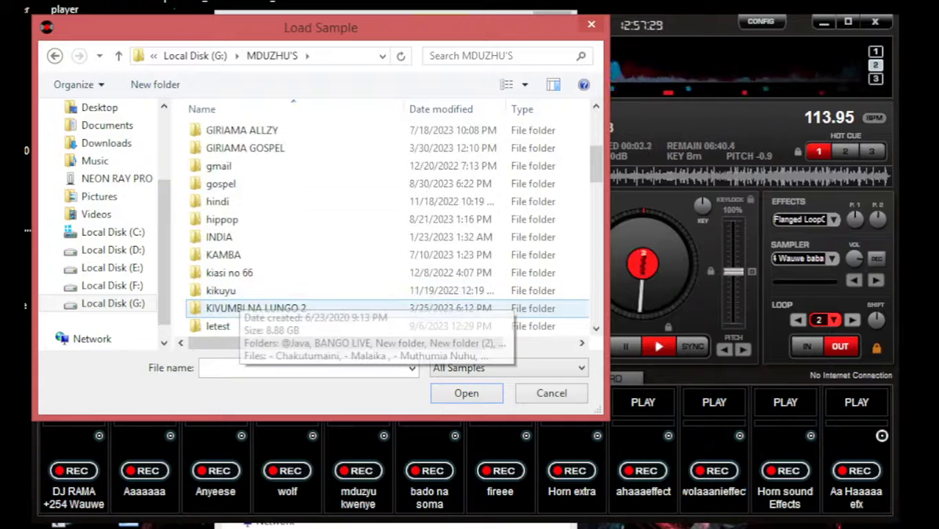
pyautogui.doubleClick(221, 324)
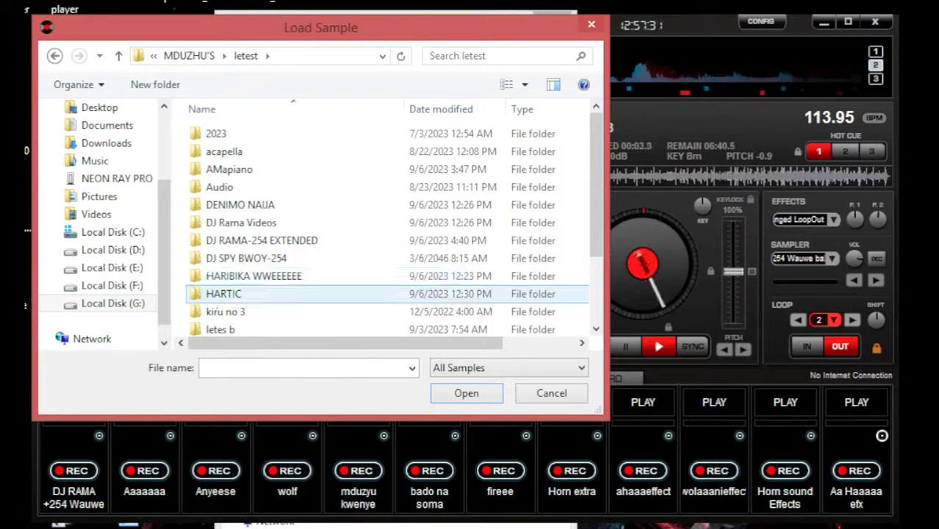
pyautogui.scroll(-2, 294, 293)
pyautogui.click(236, 308)
pyautogui.doubleClick(236, 308)
pyautogui.scroll(-4, 235, 280)
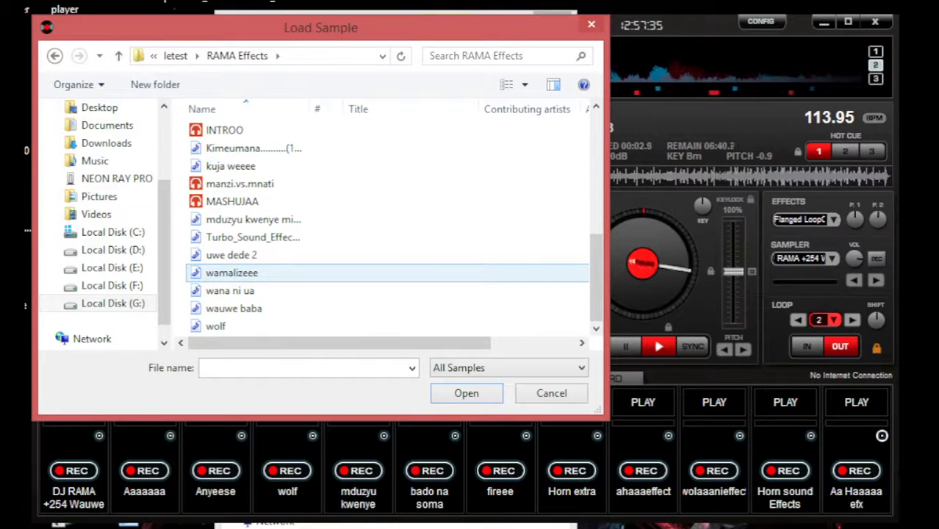
pyautogui.doubleClick(231, 273)
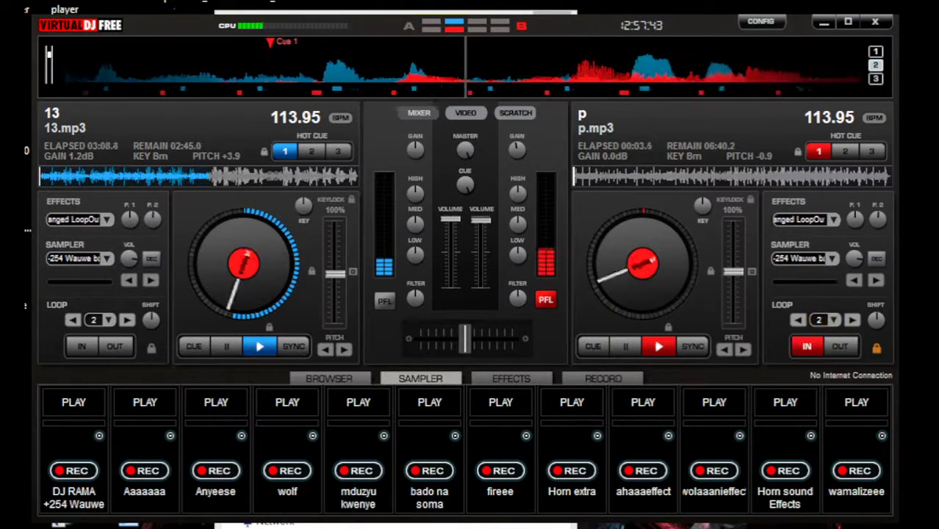
# Fade down deck 1's volume to hand the mix over to KATUNGWA NO 11 (15) on deck 2.
pyautogui.moveTo(451, 219); pyautogui.dragTo(450, 244)
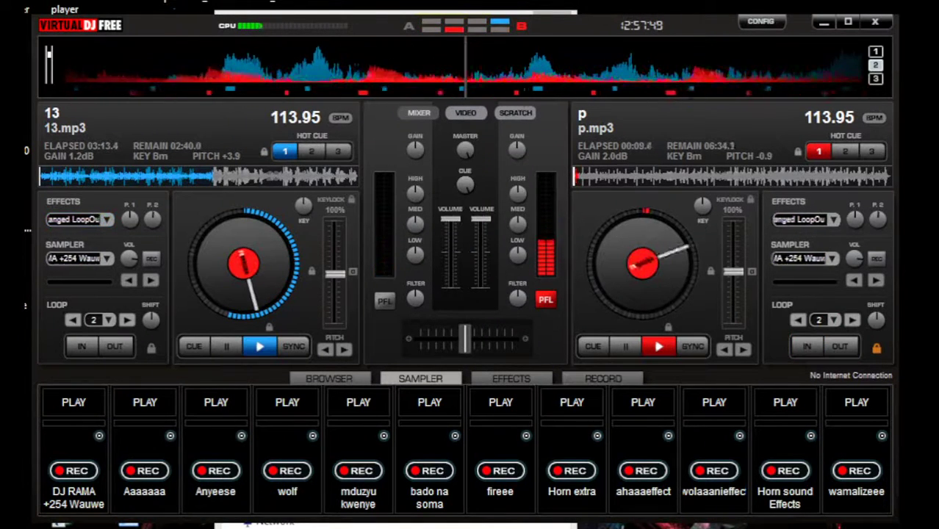
# Try KATUNGWA NO 11 (14) on deck 1, with a cue point near the start of the track.
pyautogui.hotkey('alt', 'Tab')
pyautogui.moveTo(453, 433); pyautogui.dragTo(452, 416)
pyautogui.hotkey('alt', 'Tab')
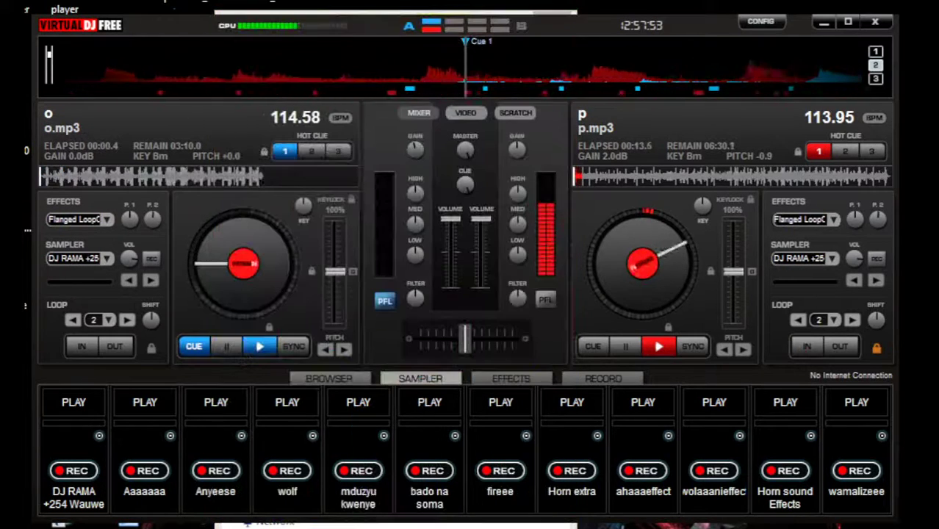
# Load KATUNGWA NO 11 (13) onto deck 1 and cue it near the start of the track.
pyautogui.hotkey('alt', 'Tab')
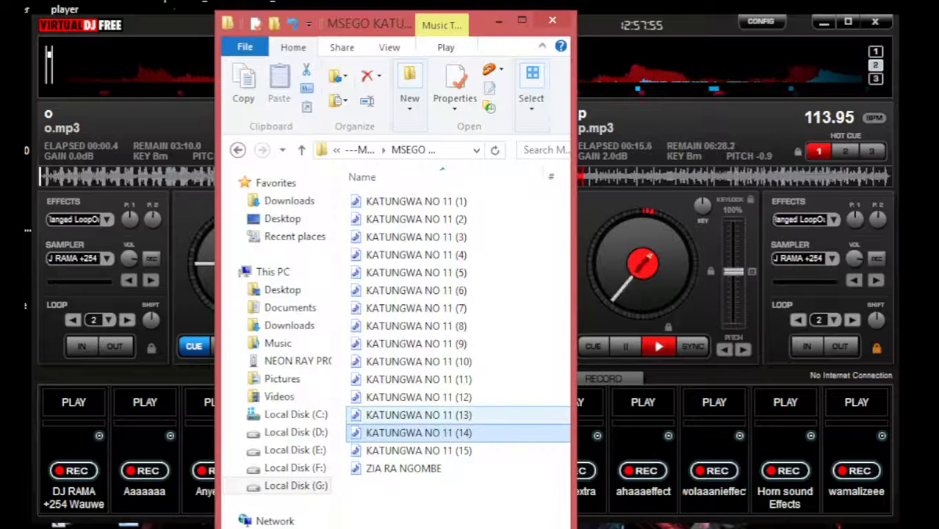
pyautogui.moveTo(460, 415); pyautogui.dragTo(219, 286)
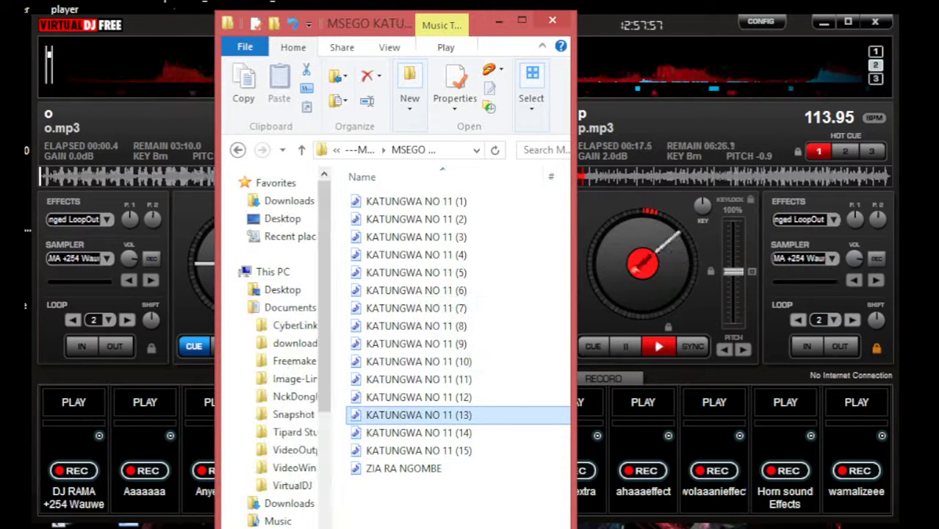
pyautogui.hotkey('alt', 'Tab')
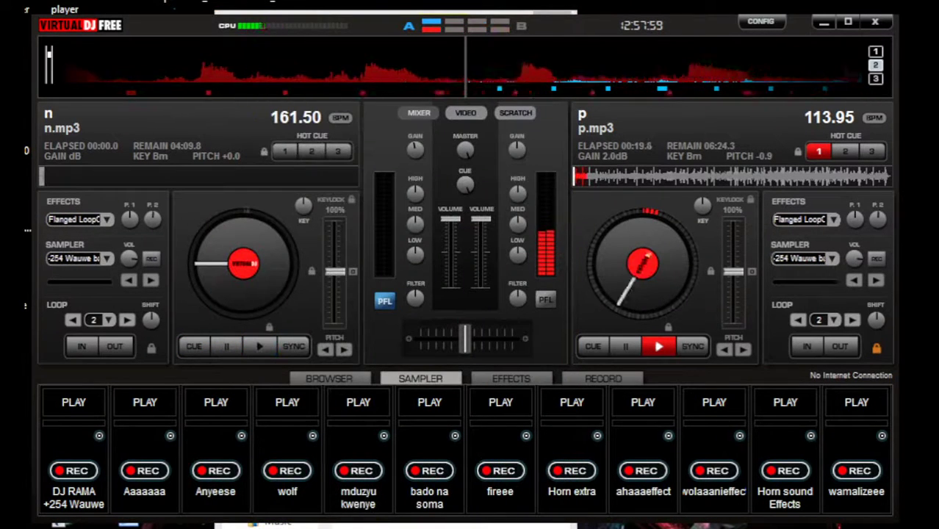
pyautogui.press('space')
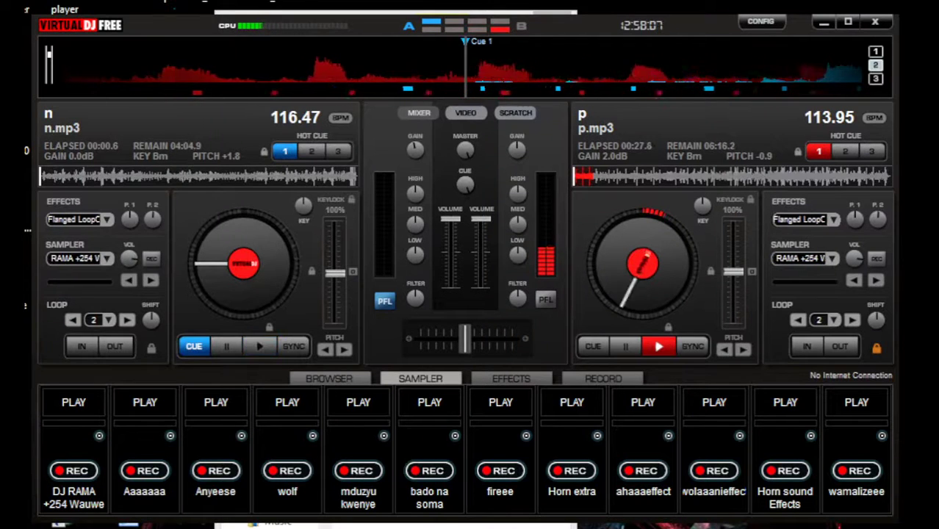
# Open the KATUNGWA NO7 folder in File Explorer as the source for the next tracks.
pyautogui.hotkey('alt', 'Tab')
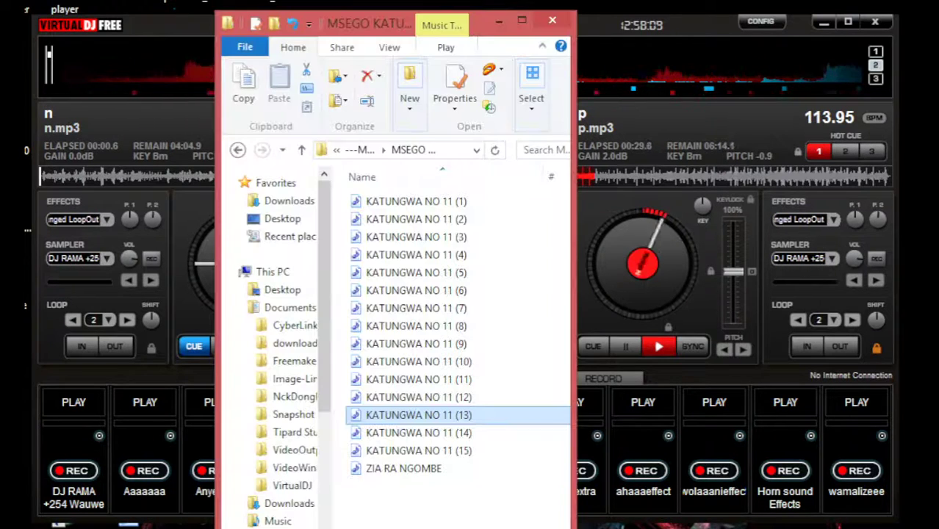
pyautogui.press('BackSpace')
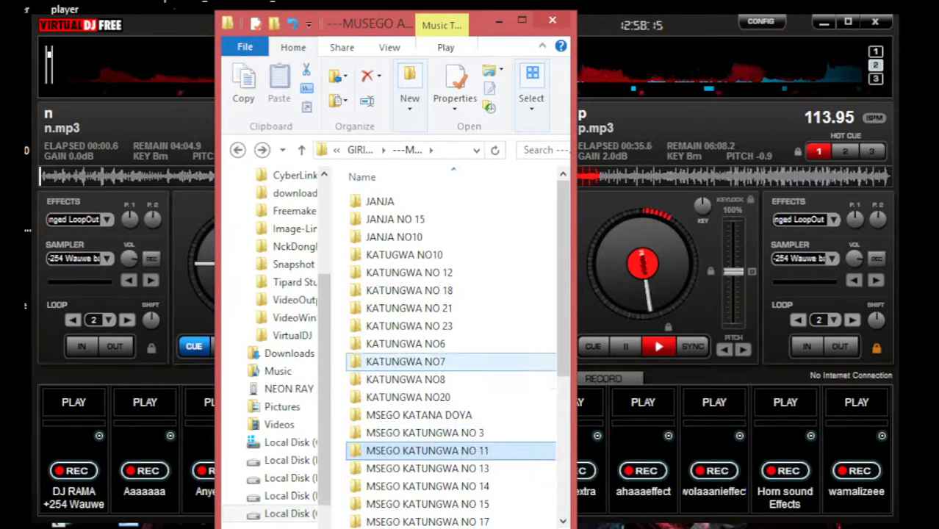
pyautogui.click(441, 361)
pyautogui.doubleClick(406, 361)
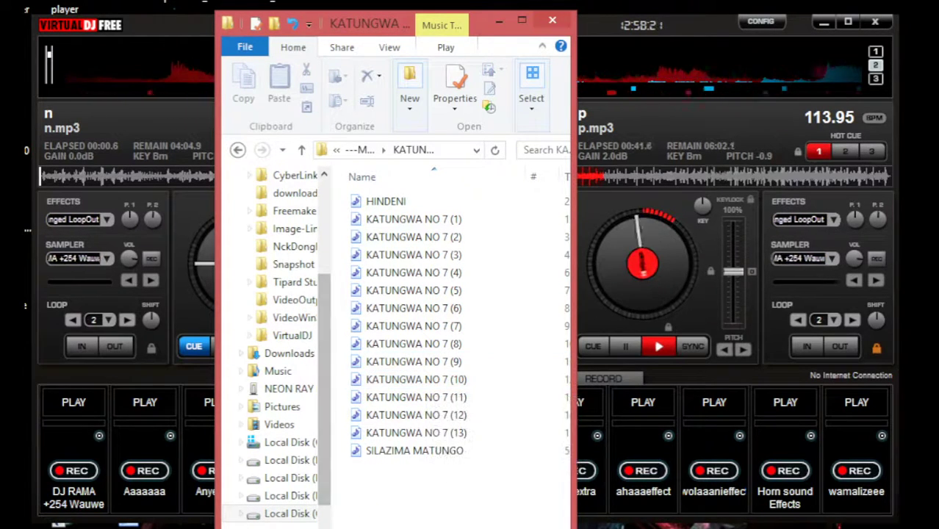
# Reset deck 1's gain, bring in its looped track at full volume, and fade deck 2 under the Flanged LoopOut effect.
pyautogui.hotkey('alt', 'Tab')
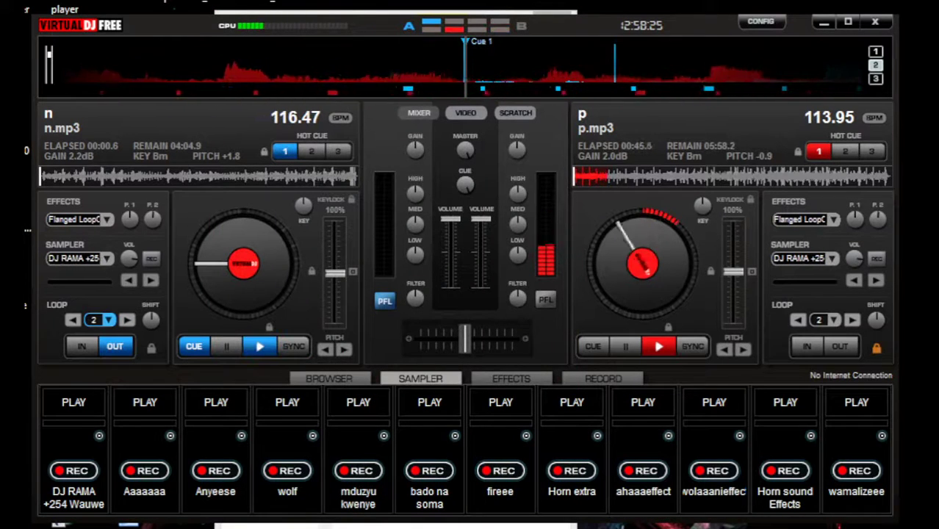
pyautogui.rightClick(415, 150)
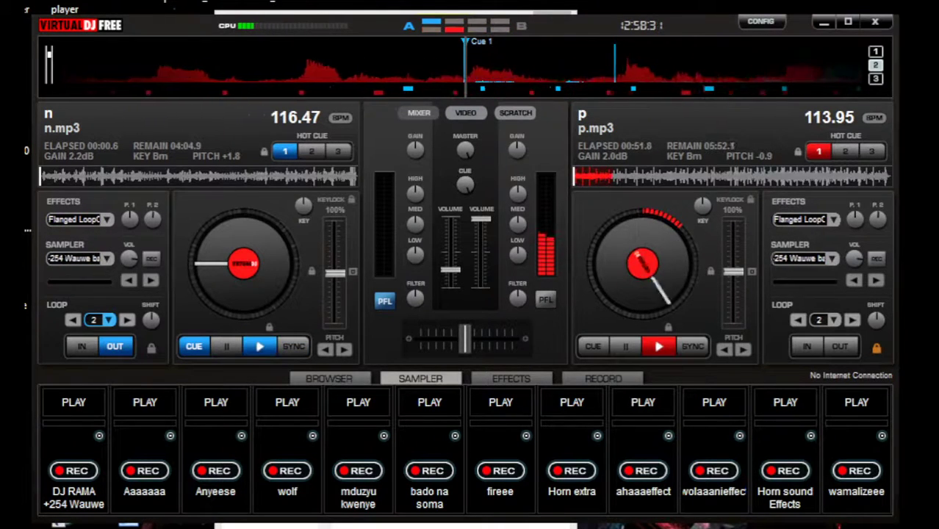
pyautogui.press('space')
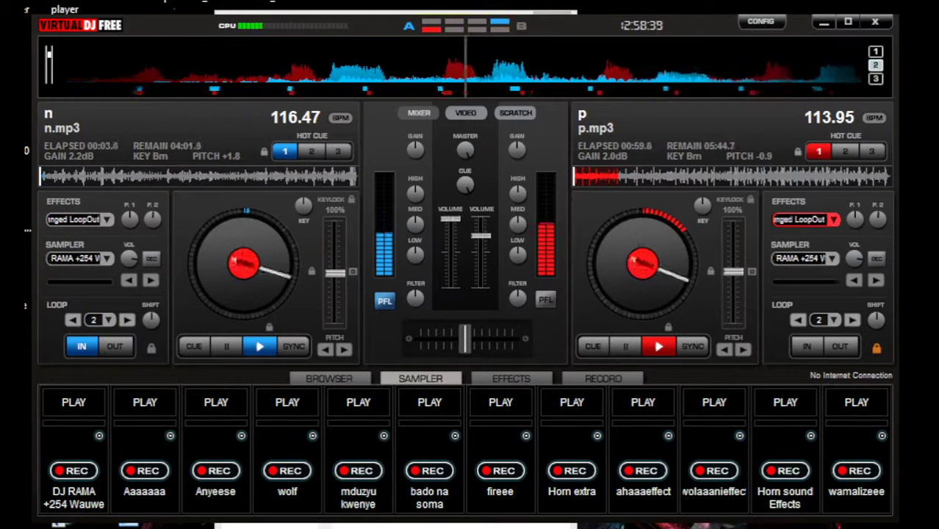
# Load KATUNGWA NO 7 (10) onto deck 2, play a 2-beat loop from its start cue, and reset the deck's gain.
pyautogui.hotkey('alt', 'Tab')
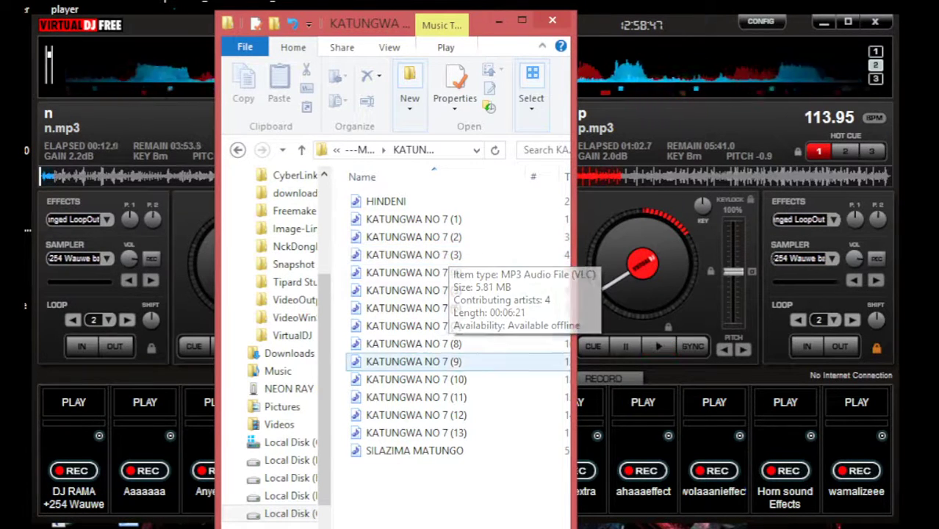
pyautogui.moveTo(445, 379); pyautogui.dragTo(640, 263)
pyautogui.hotkey('alt', 'Tab')
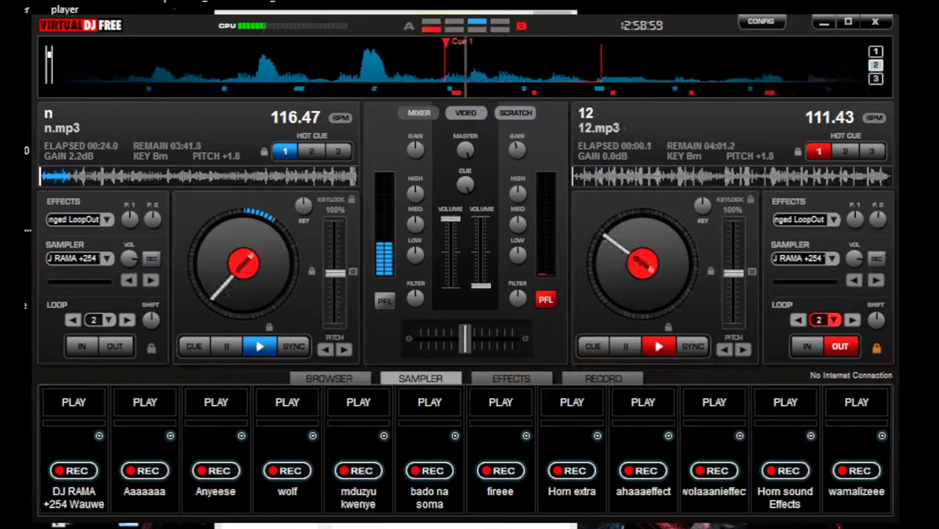
pyautogui.click(658, 346)
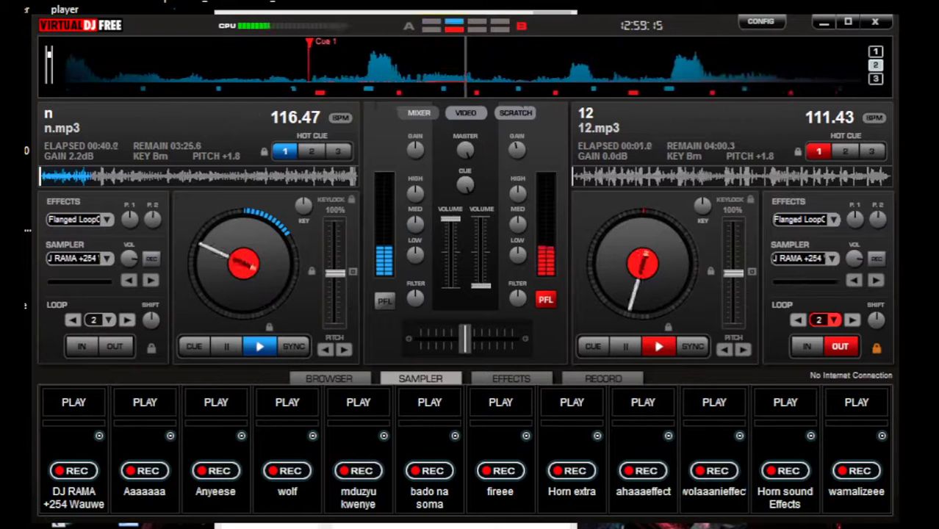
pyautogui.rightClick(517, 151)
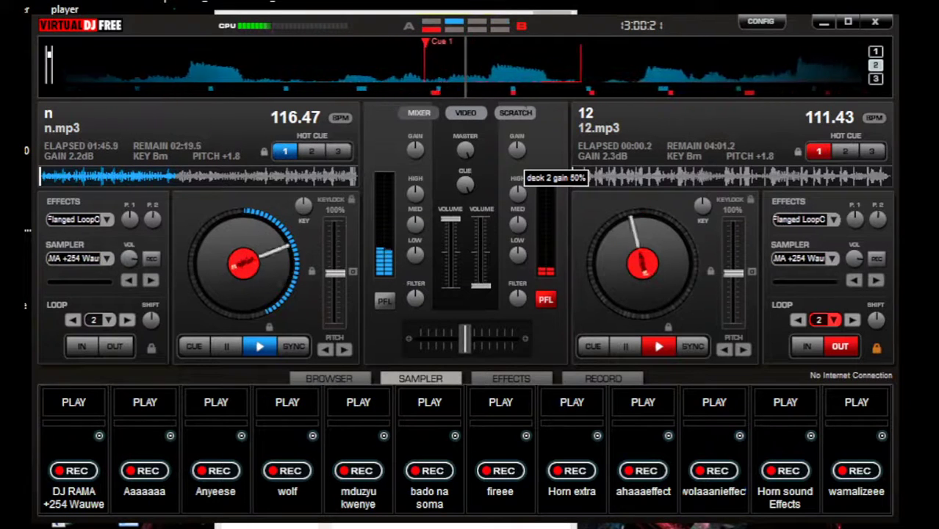
# Raise deck 2 to full volume and release its loop, fading deck 1 under the Flanged LoopOut effect.
pyautogui.press('F7')
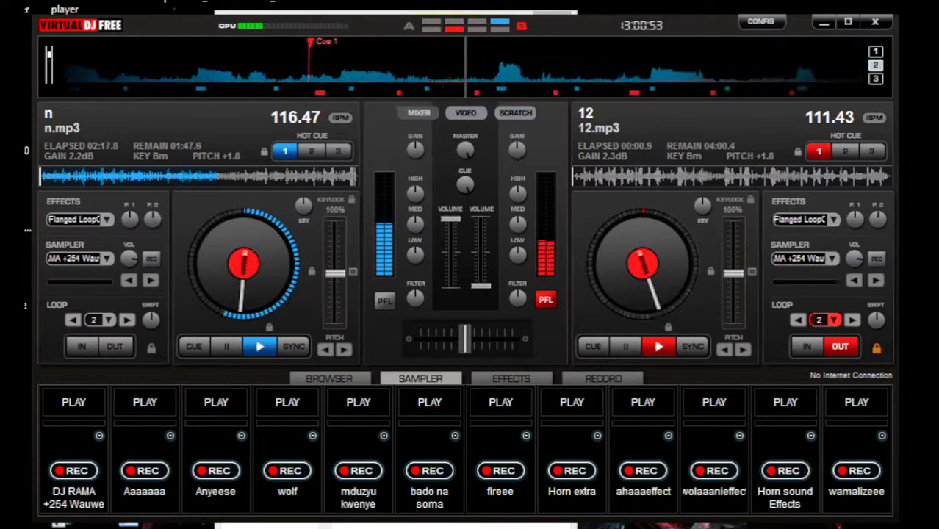
pyautogui.moveTo(482, 286); pyautogui.dragTo(481, 261)
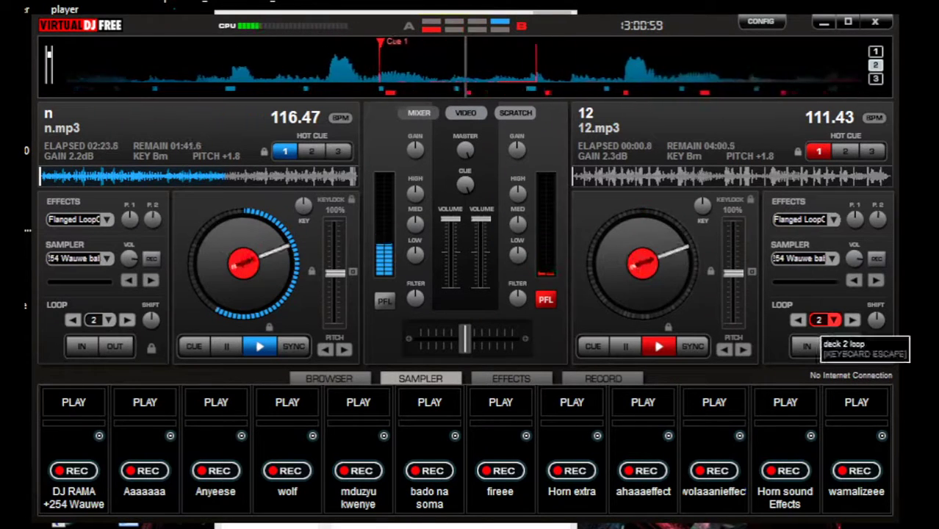
pyautogui.click(840, 346)
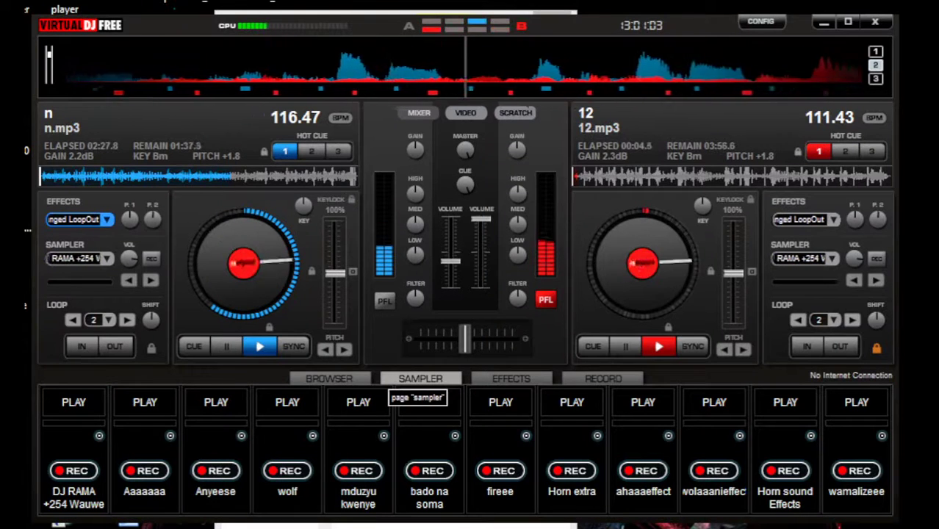
# Load KATUNGWA NO 7 (9) onto deck 1 with a cue point at its start and a 2-beat loop.
pyautogui.hotkey('alt', 'Tab')
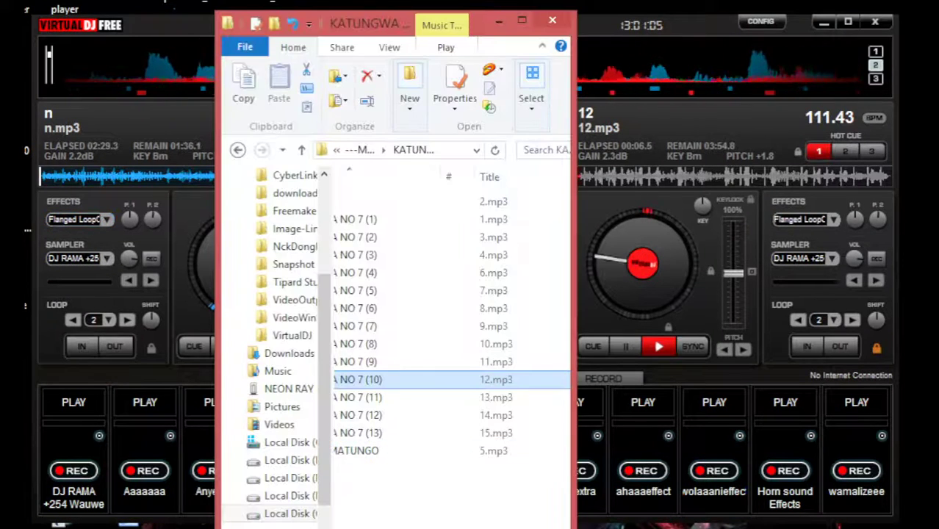
pyautogui.hotkey('shift', 'Up')
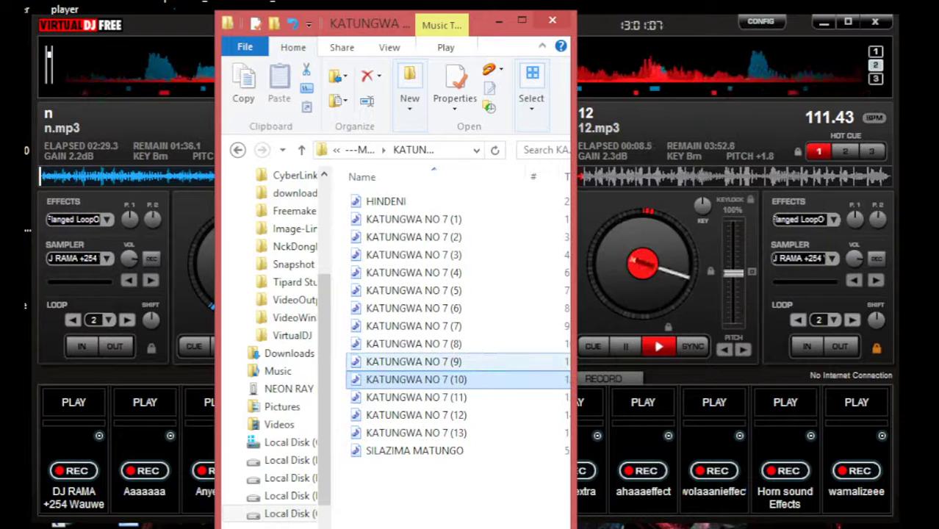
pyautogui.hotkey('shift', 'Up')
pyautogui.hotkey('shift', 'Down')
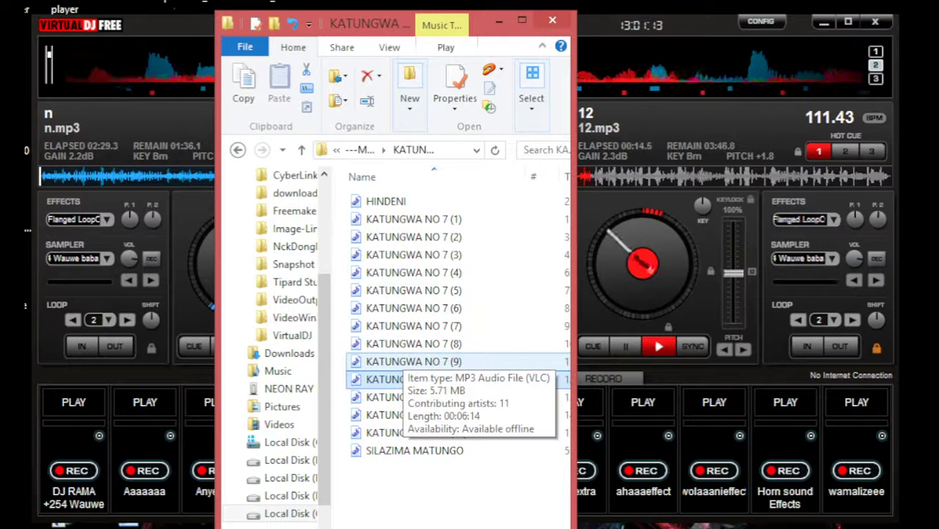
pyautogui.moveTo(406, 361); pyautogui.dragTo(147, 250)
pyautogui.hotkey('alt', 'Tab')
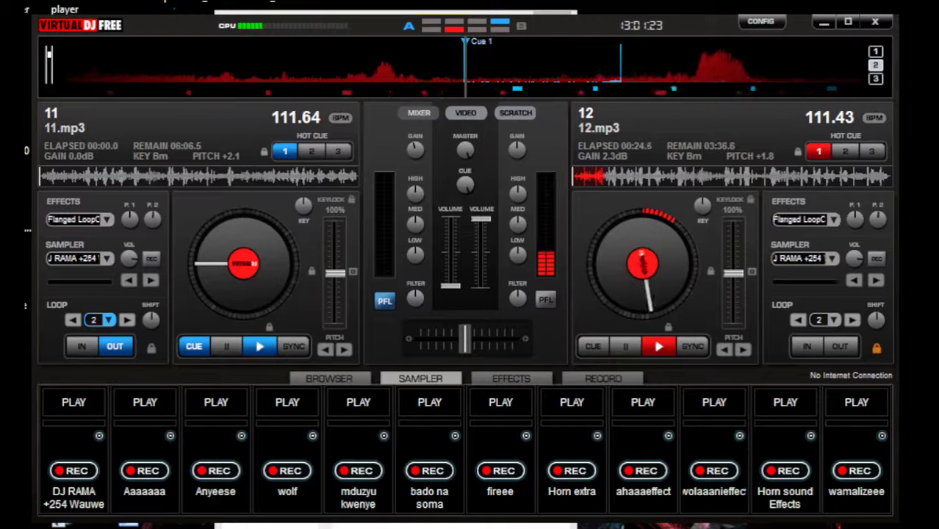
pyautogui.press('F6')
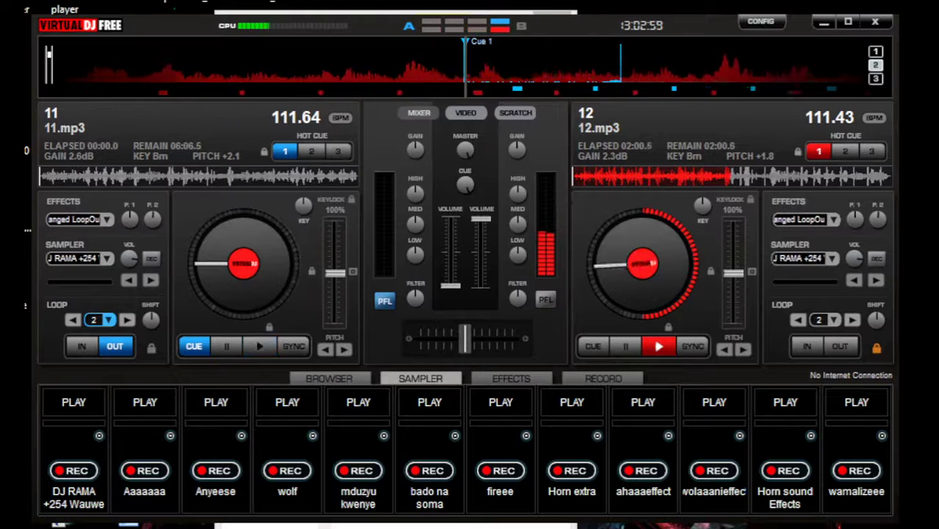
# Play the ahaaaeffect sample and bring in deck 1's looped track at full volume.
pyautogui.press('9')
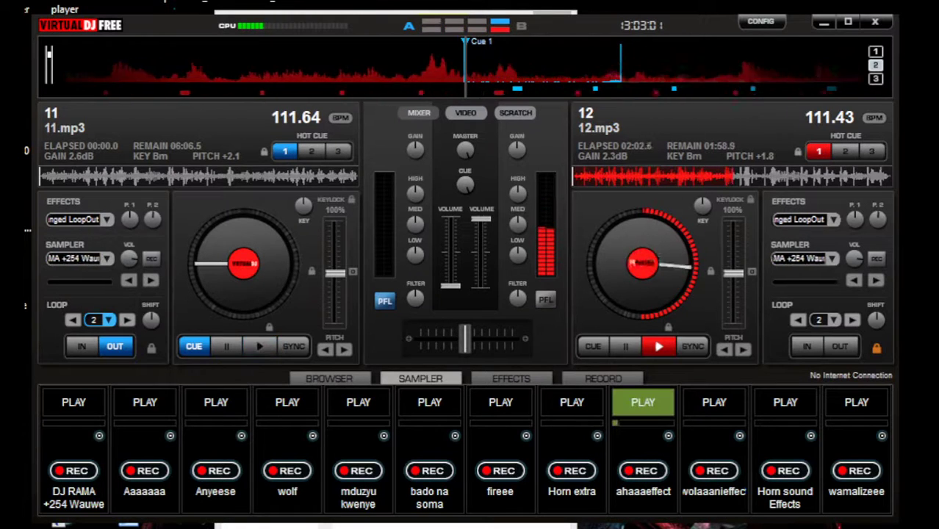
pyautogui.click(114, 346)
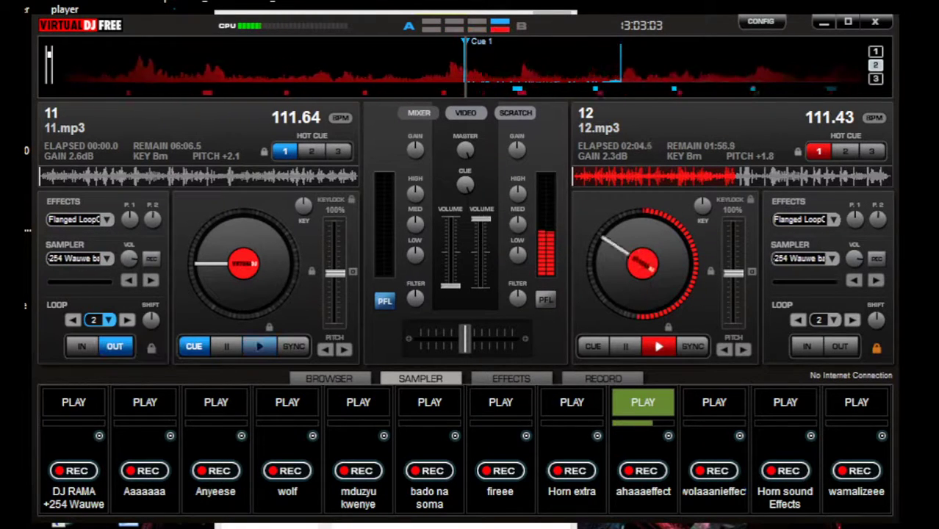
pyautogui.moveTo(450, 285); pyautogui.dragTo(451, 219)
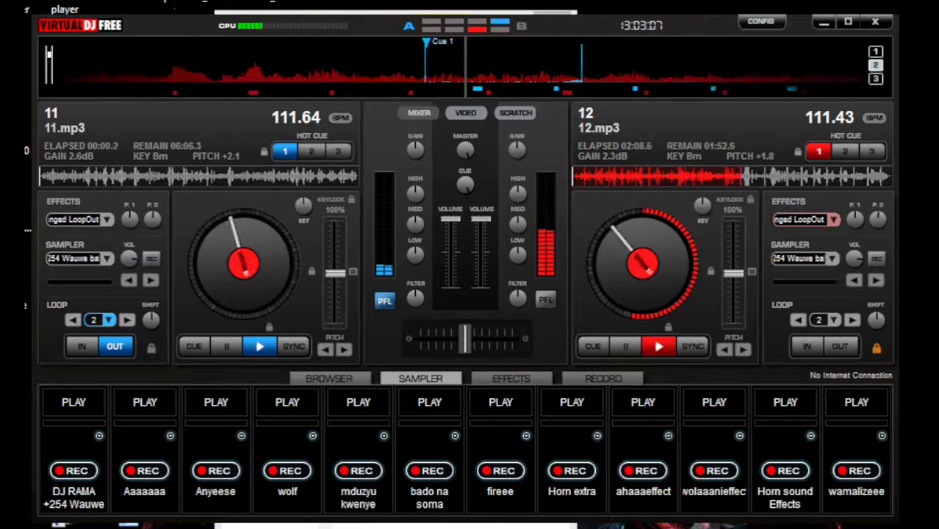
# Fade out deck 2 with the Flanged LoopOut effect and play the Horn sound Effects sample over the transition.
pyautogui.click(805, 220)
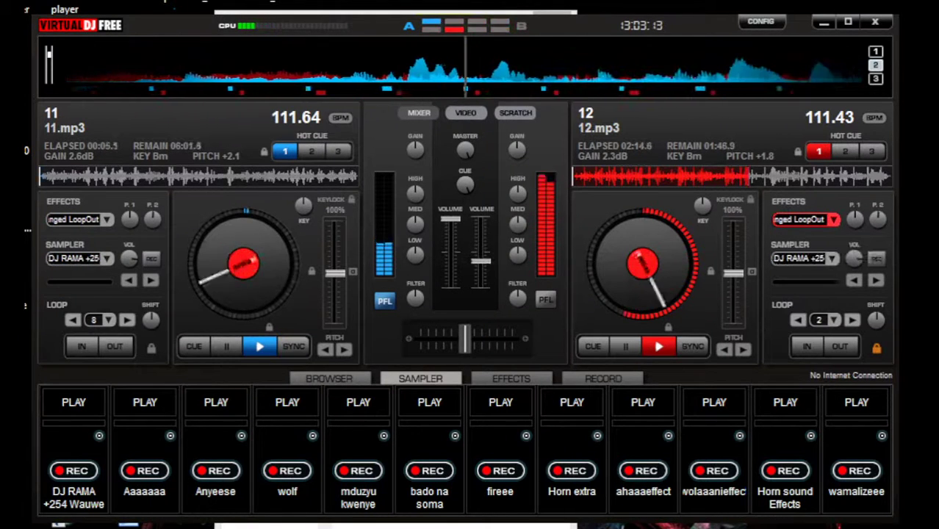
pyautogui.click(784, 401)
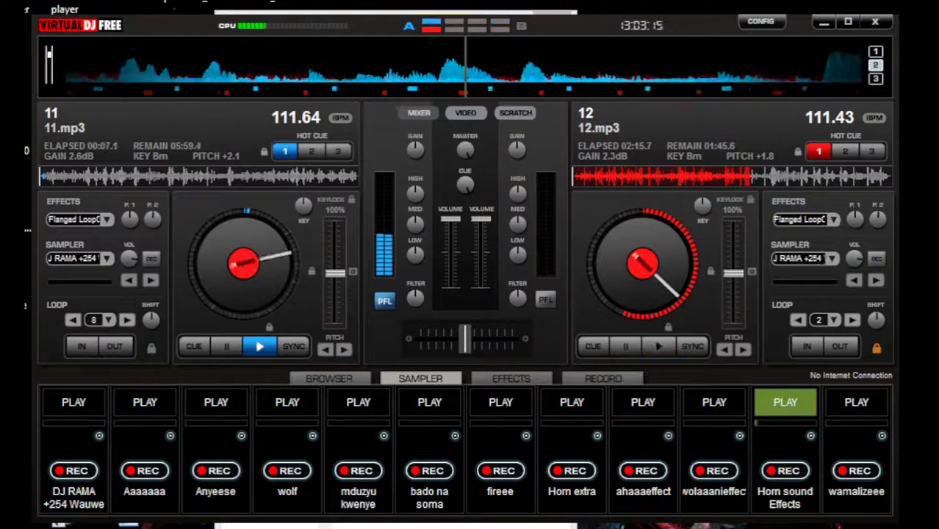
# Load KATUNGWA NO 11 (12) from the MSEGO KATUNGWA NO 11 folder onto deck 2 and shift the Explorer window clear of that deck.
pyautogui.hotkey('alt', 'Tab')
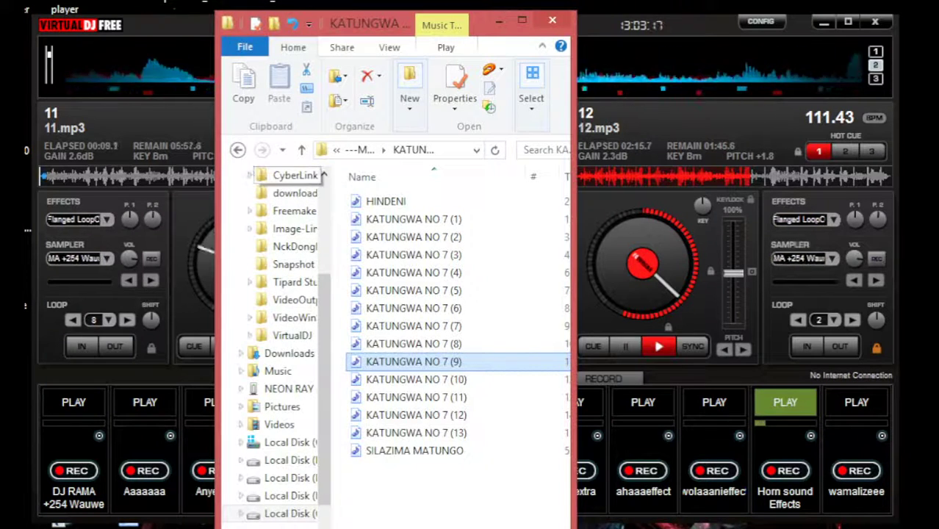
pyautogui.click(237, 149)
pyautogui.scroll(-2, 407, 390)
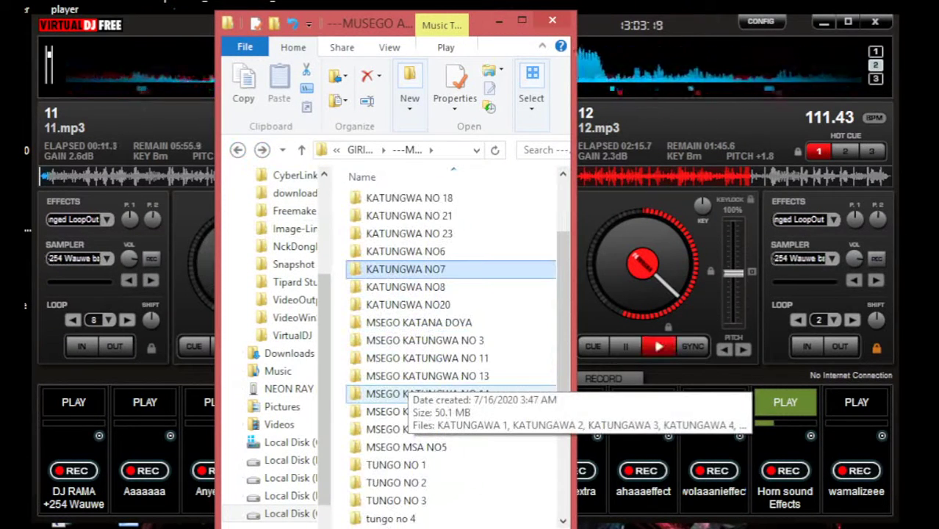
pyautogui.click(409, 341)
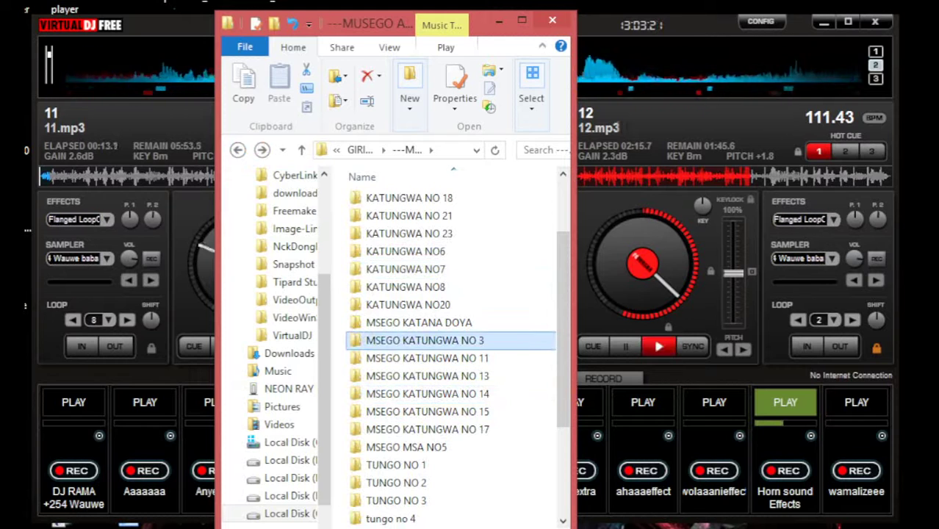
pyautogui.doubleClick(427, 357)
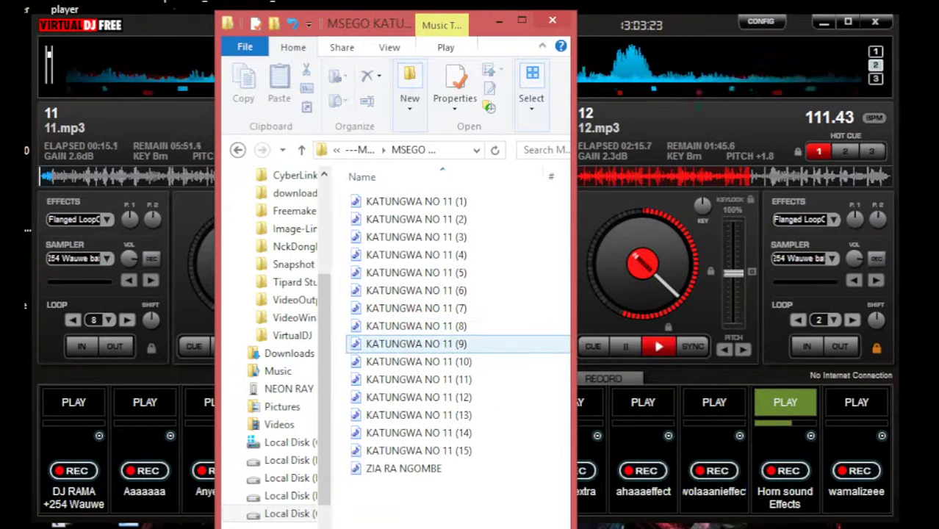
pyautogui.click(419, 397)
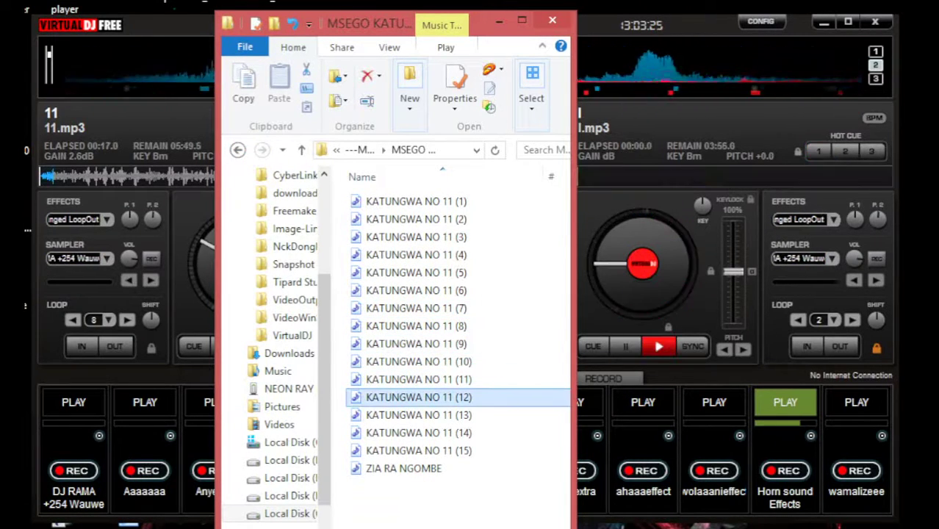
pyautogui.moveTo(367, 23); pyautogui.dragTo(221, 23)
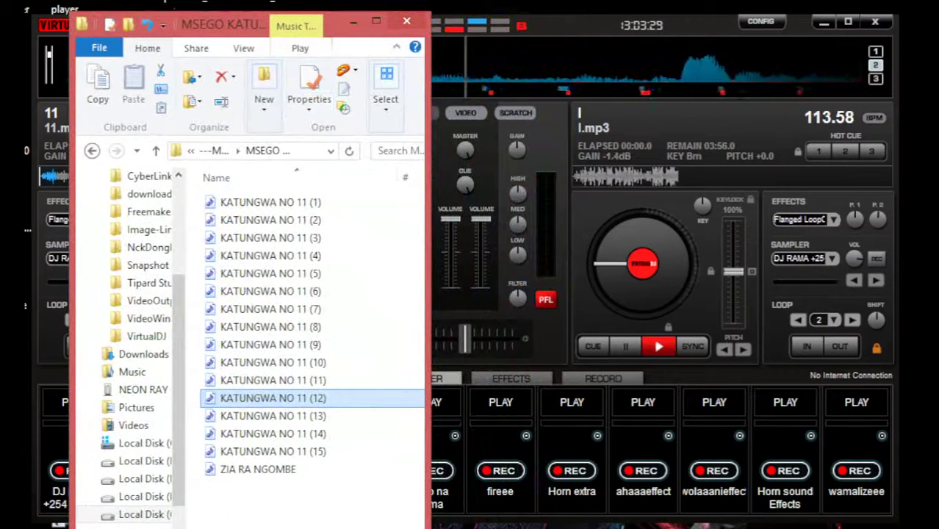
# Load KATUNGWA NO 11 (2) onto deck 2, lower its volume to zero, set a starting cue with a 2-beat loop, and sync it to deck 1.
pyautogui.moveTo(316, 220); pyautogui.dragTo(642, 263)
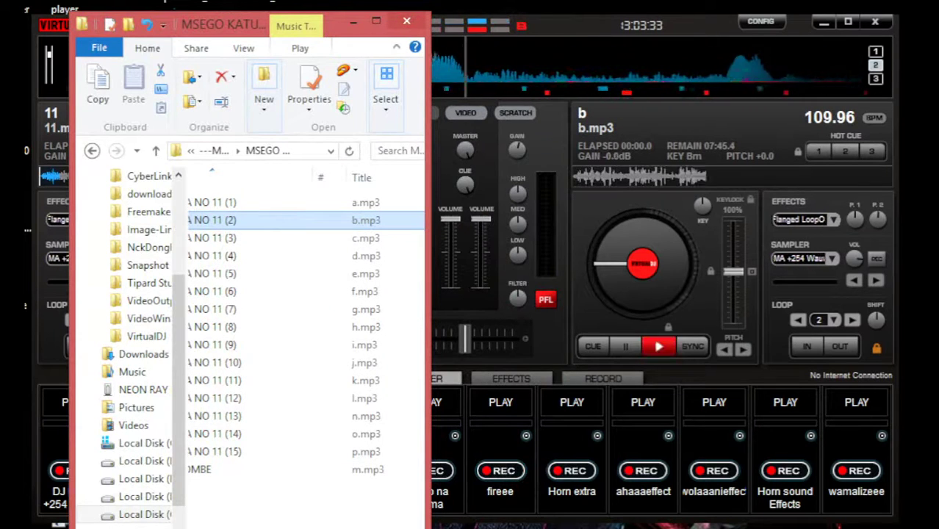
pyautogui.click(658, 346)
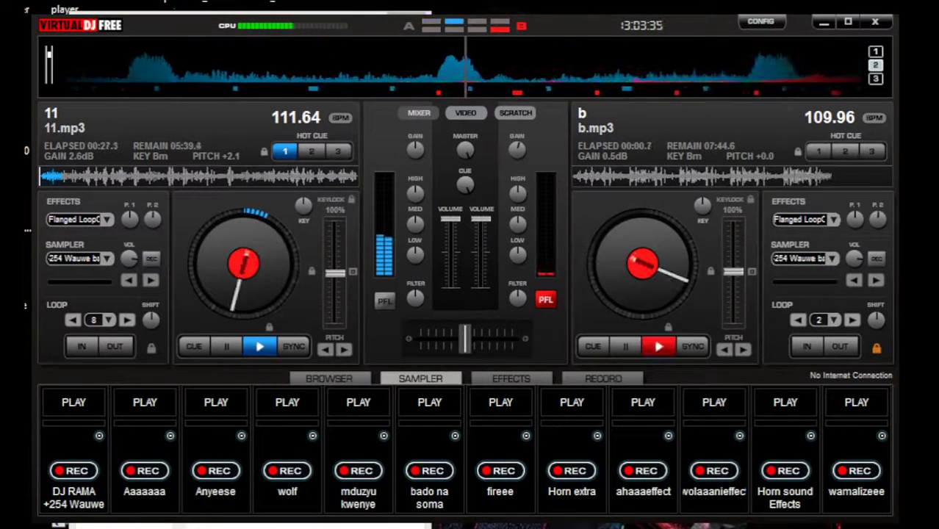
pyautogui.moveTo(481, 219); pyautogui.dragTo(481, 286)
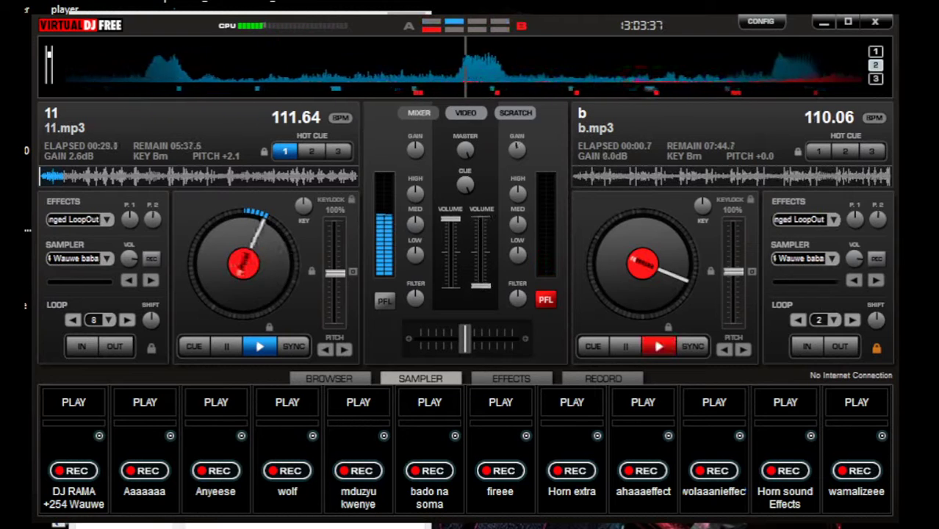
pyautogui.click(593, 346)
pyautogui.click(692, 346)
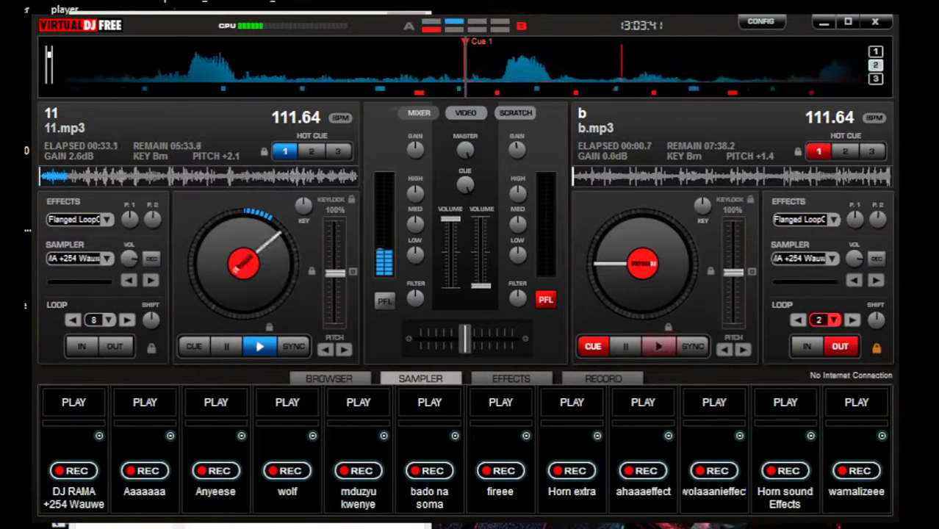
# Start deck 2's muted loop and play the wamalizeee and wolaaanieffect samples over deck 1.
pyautogui.click(658, 346)
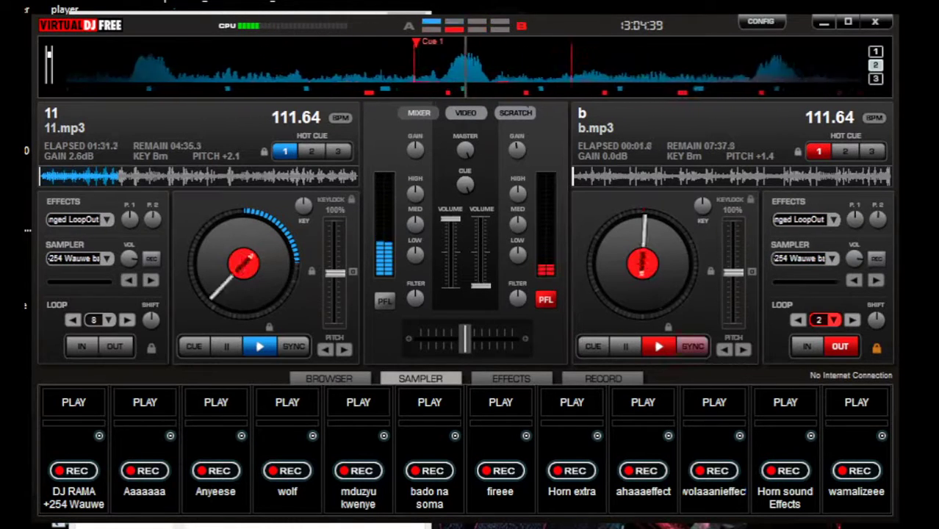
pyautogui.click(856, 402)
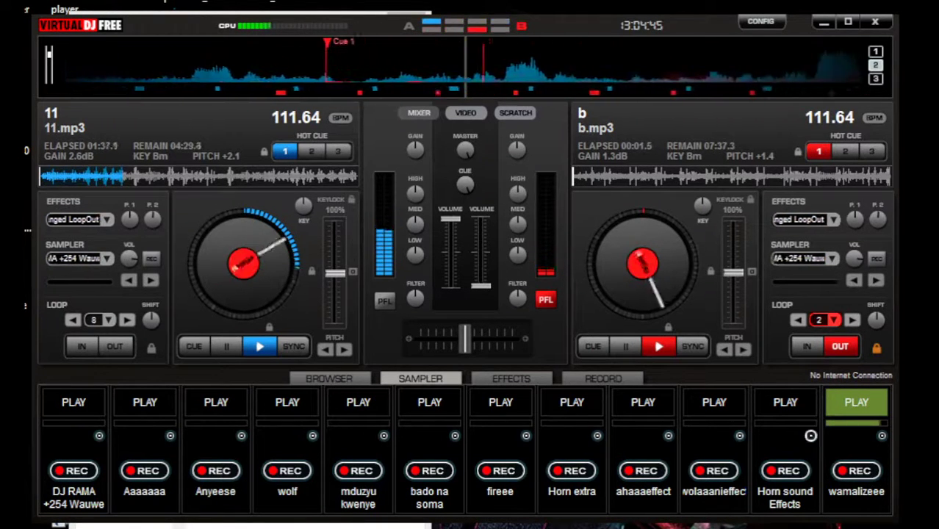
pyautogui.click(713, 402)
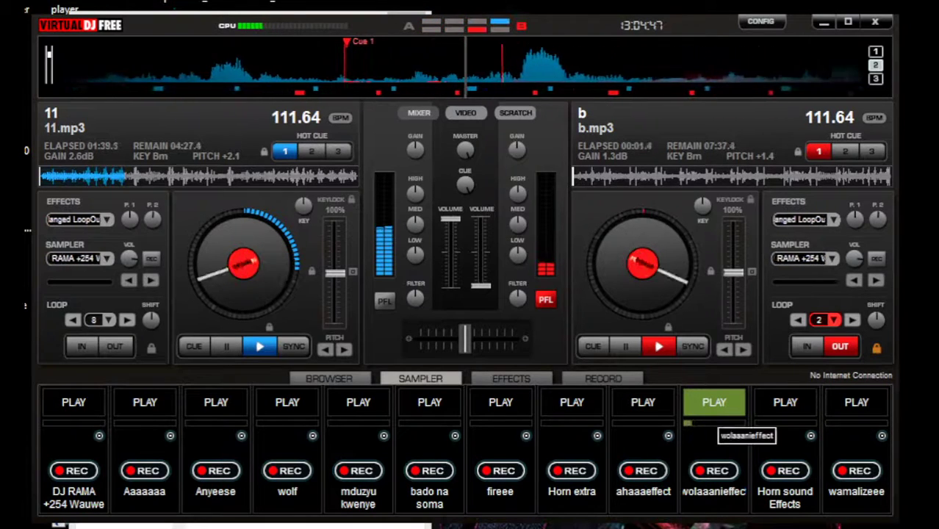
# Replace the wolaaanieffect sample with Cool Hon from the RAMA Effects folder.
pyautogui.click(739, 435)
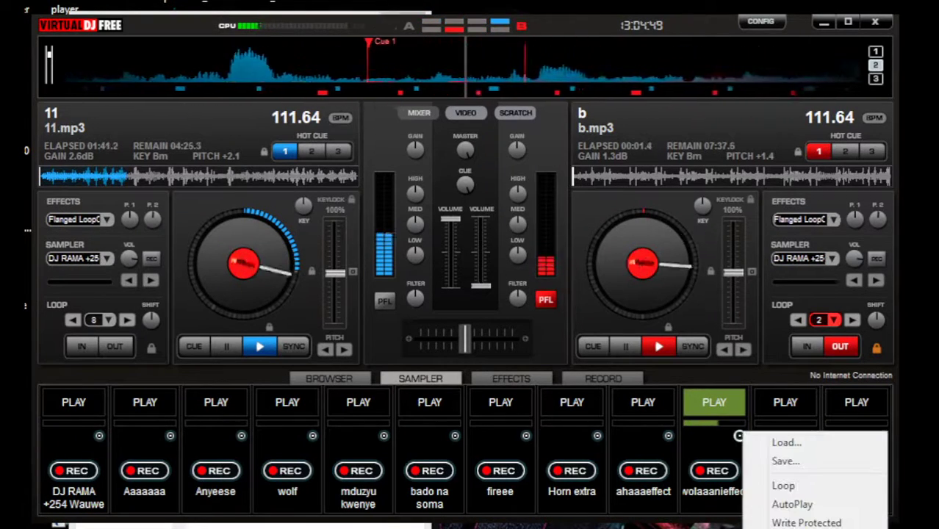
pyautogui.click(775, 441)
pyautogui.click(252, 258)
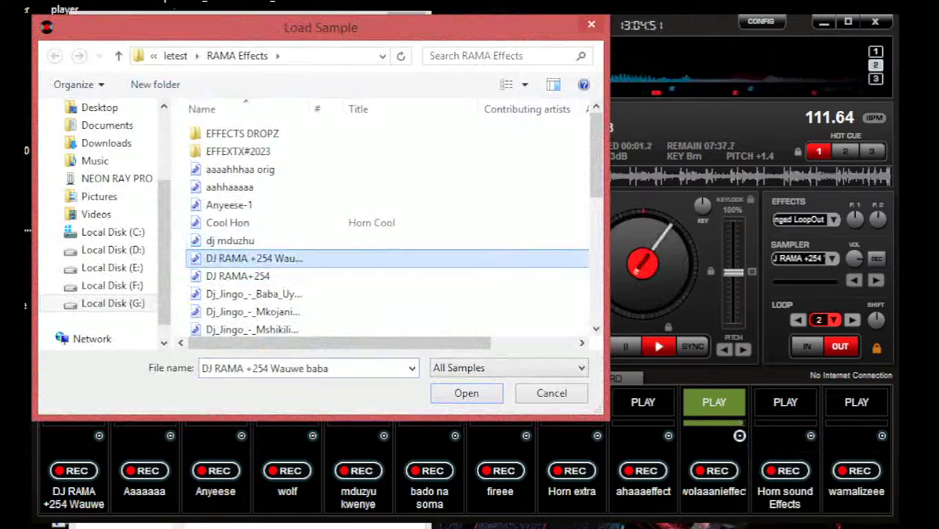
pyautogui.doubleClick(242, 223)
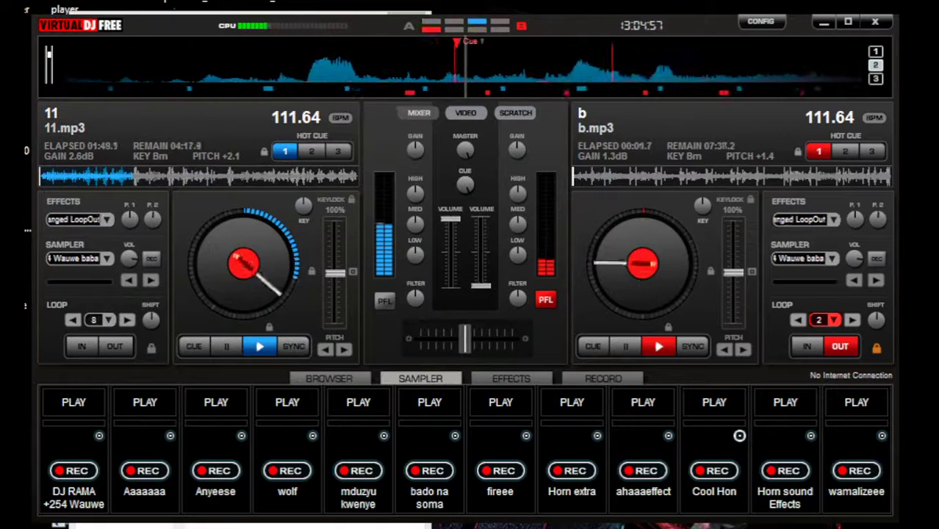
# Replace the Cool Hon sample with ohkkkkk from the EFFECTS DROPZ folder and play it.
pyautogui.click(739, 436)
pyautogui.click(775, 440)
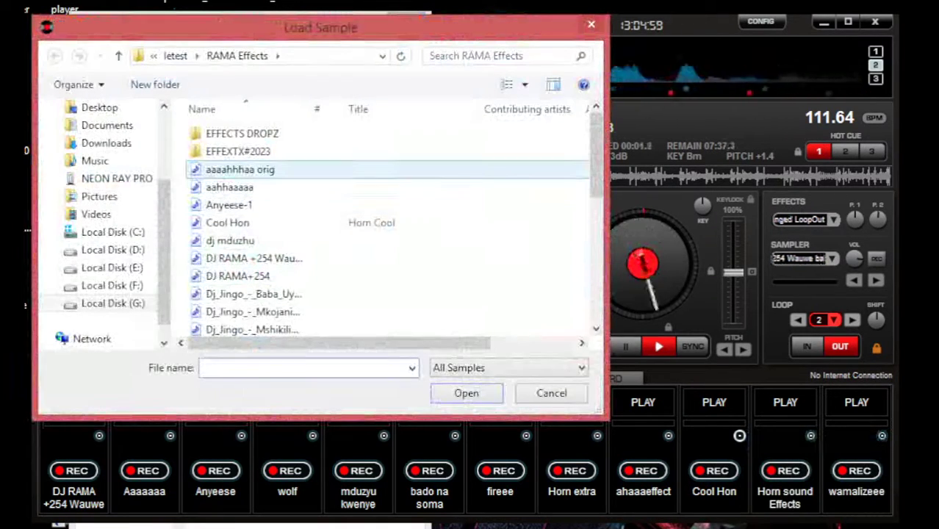
pyautogui.doubleClick(242, 133)
pyautogui.scroll(-13, 242, 201)
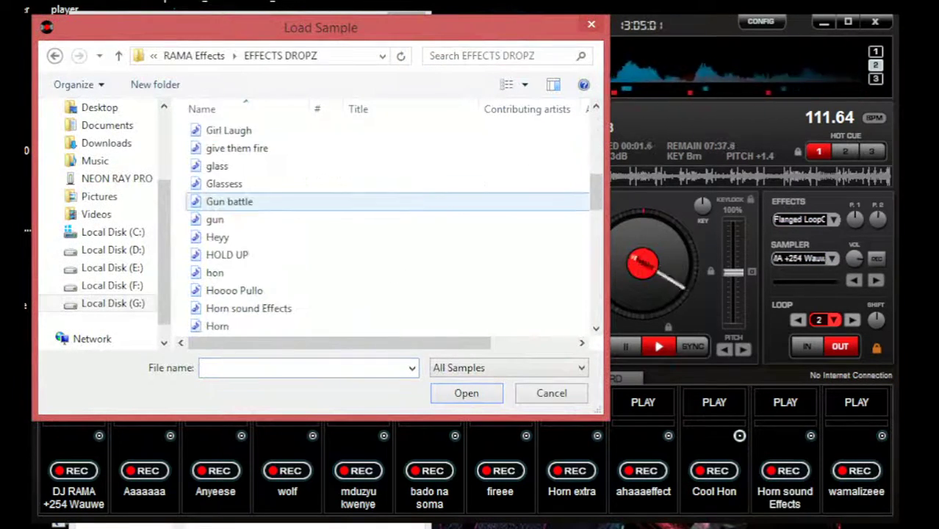
pyautogui.scroll(-2, 241, 201)
pyautogui.scroll(2, 242, 201)
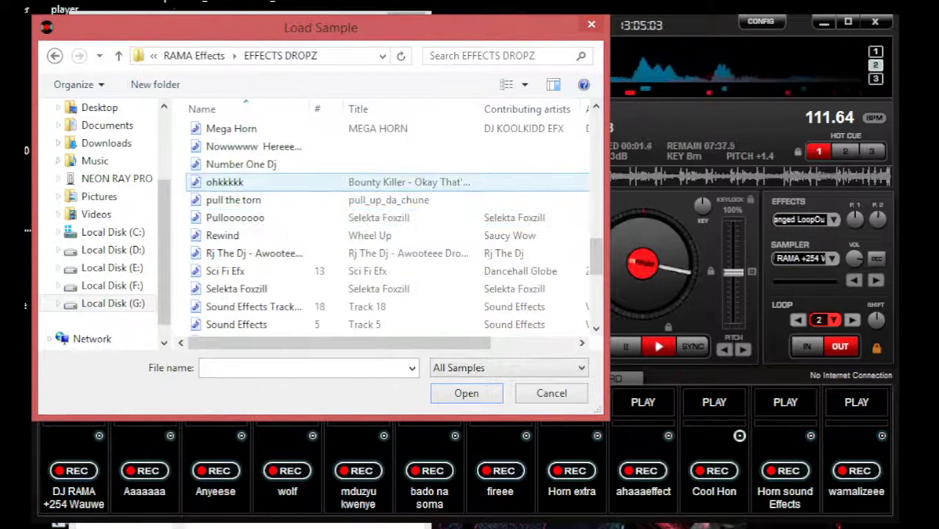
pyautogui.click(242, 183)
pyautogui.press('Return')
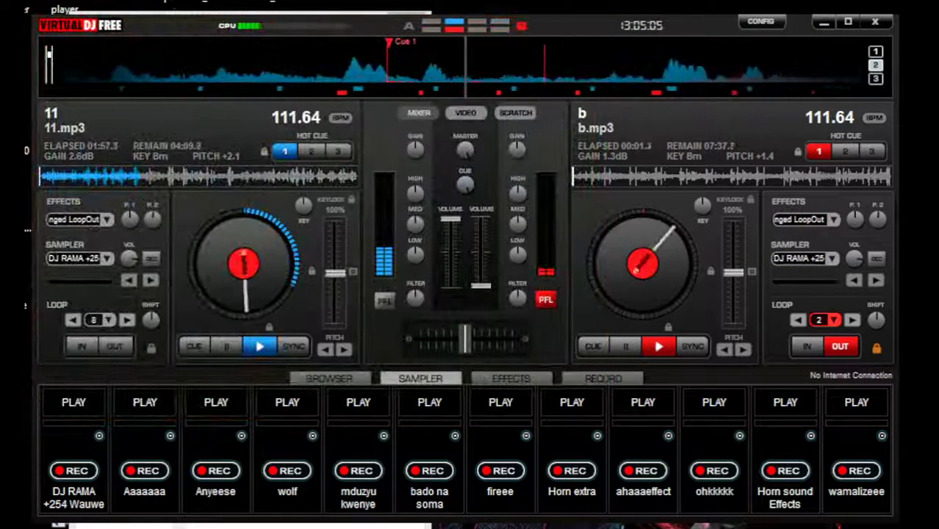
pyautogui.click(714, 401)
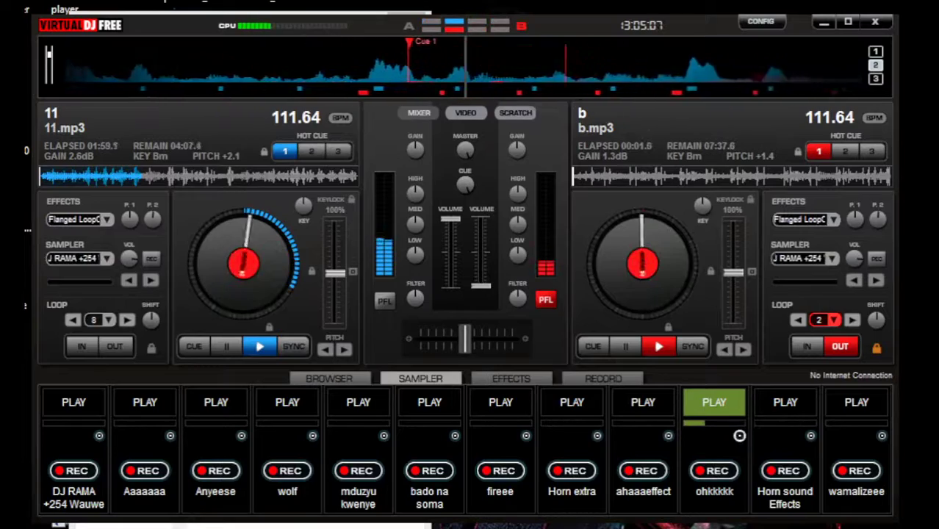
# Replace the ohkkkkk sample with Mega Horn from EFFECTS DROPZ, and play Mega Horn and fireee over the track.
pyautogui.click(739, 436)
pyautogui.click(783, 445)
pyautogui.click(242, 167)
pyautogui.scroll(-10, 242, 167)
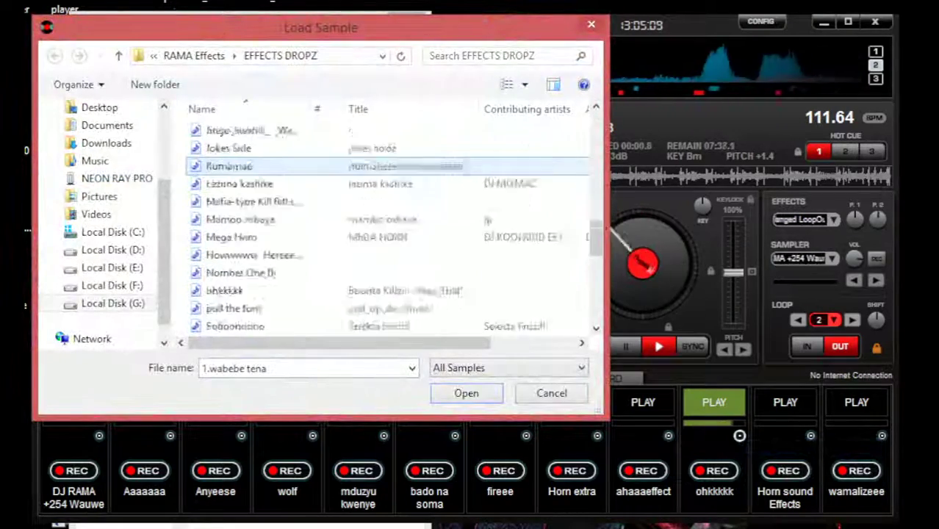
pyautogui.scroll(-2, 242, 167)
pyautogui.doubleClick(232, 130)
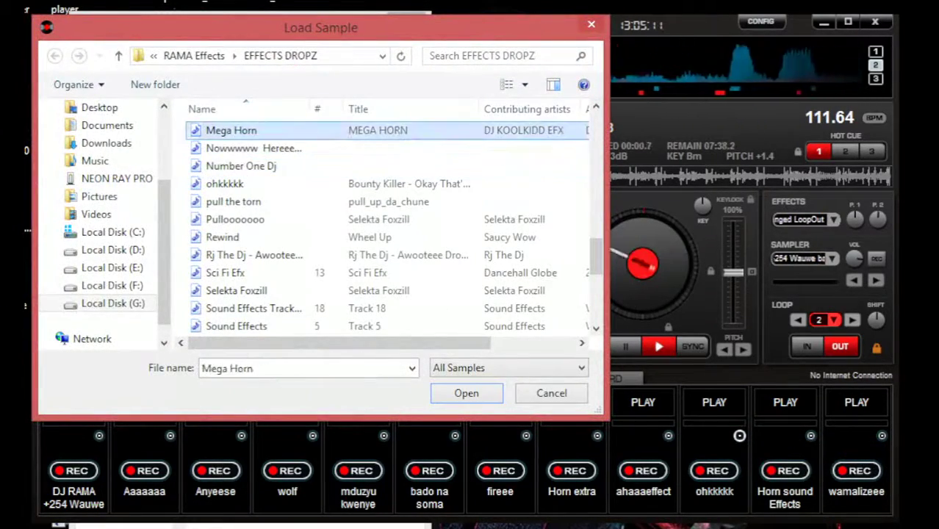
pyautogui.click(713, 403)
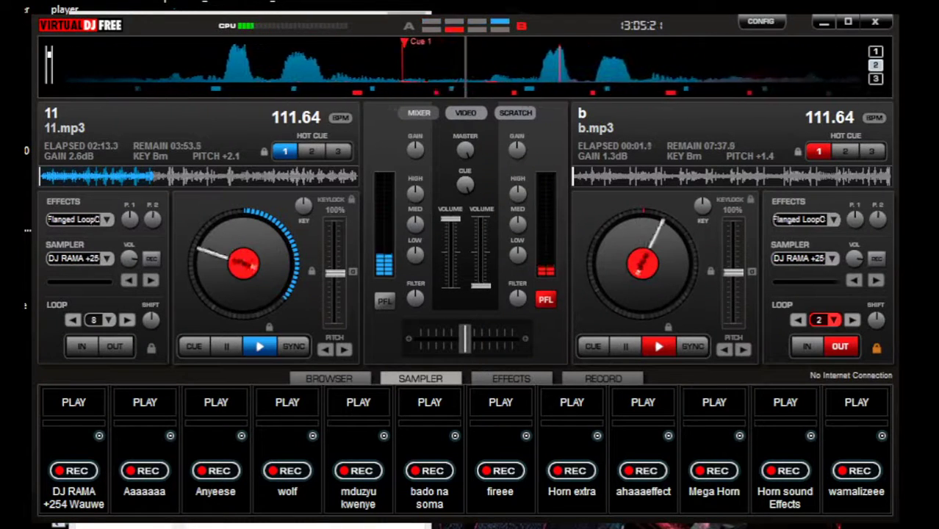
pyautogui.click(500, 405)
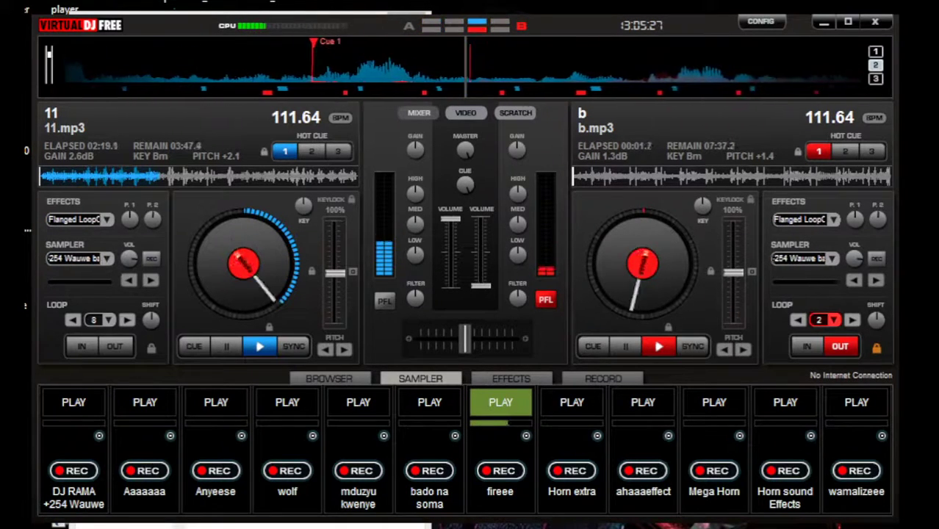
# Replace the DJ RAMA +254 Wauwe sample in the first slot with Aa Haaaaa efx and play it.
pyautogui.click(99, 435)
pyautogui.click(138, 446)
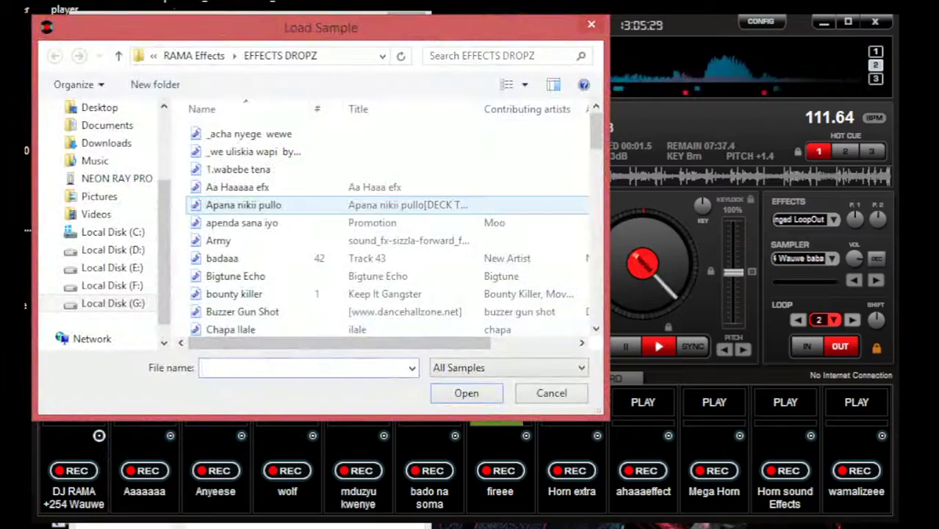
pyautogui.click(243, 205)
pyautogui.click(237, 187)
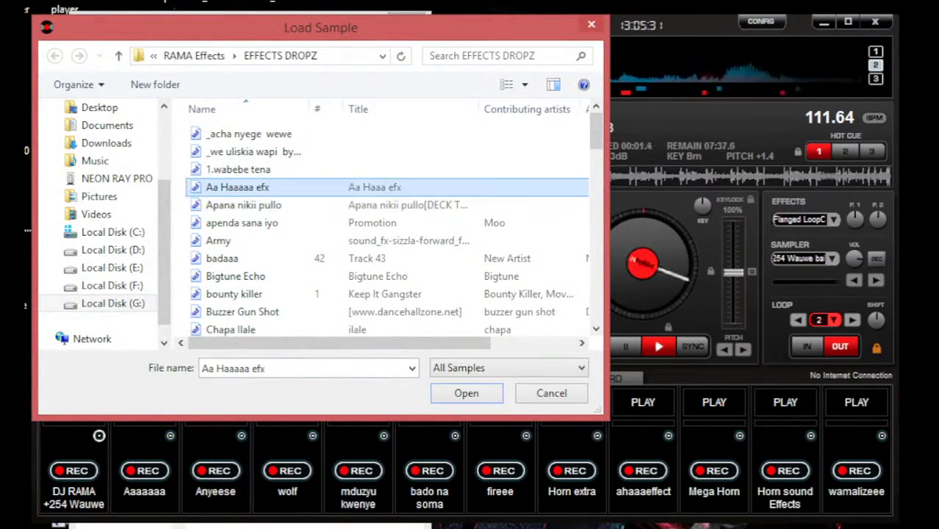
pyautogui.press('Return')
pyautogui.click(73, 402)
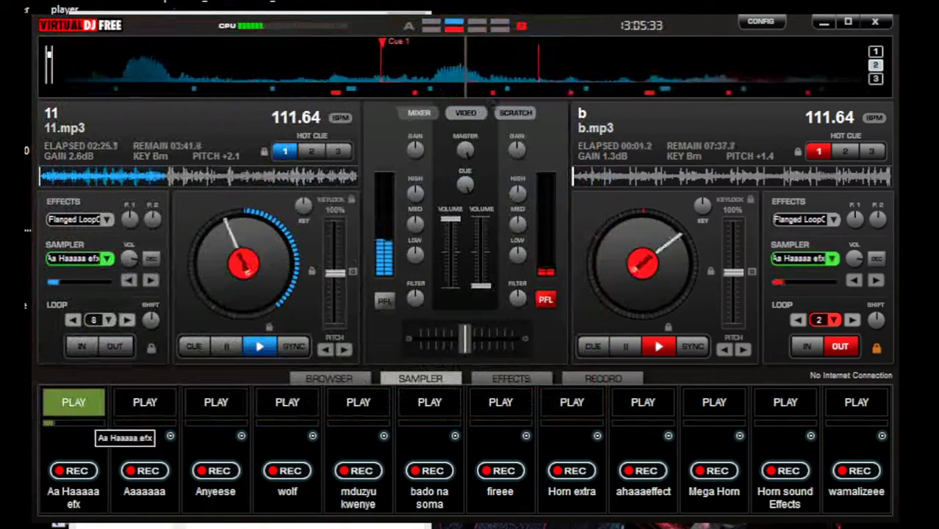
# Replace the Aa Haaaaa efx sample with EASYYYYY2 and play it over the track.
pyautogui.click(99, 436)
pyautogui.click(142, 445)
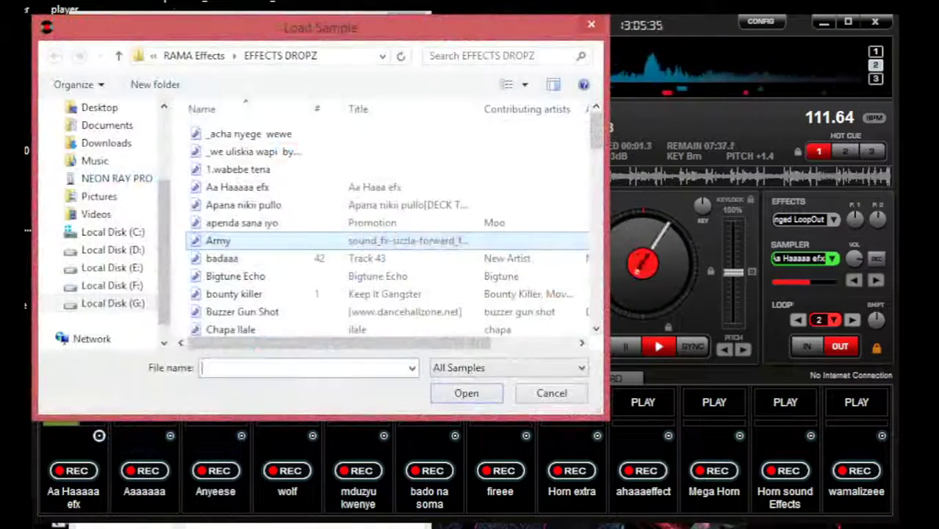
pyautogui.click(218, 201)
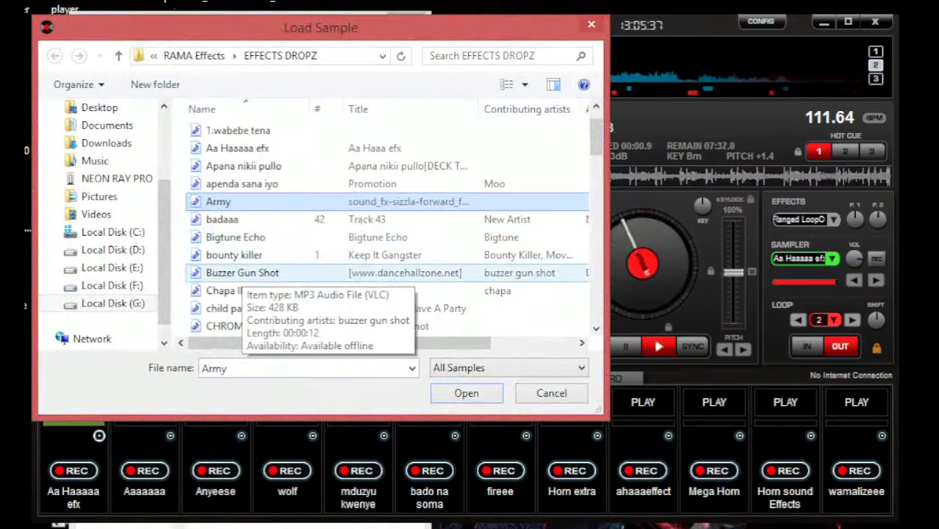
pyautogui.scroll(-2, 241, 276)
pyautogui.doubleClick(234, 272)
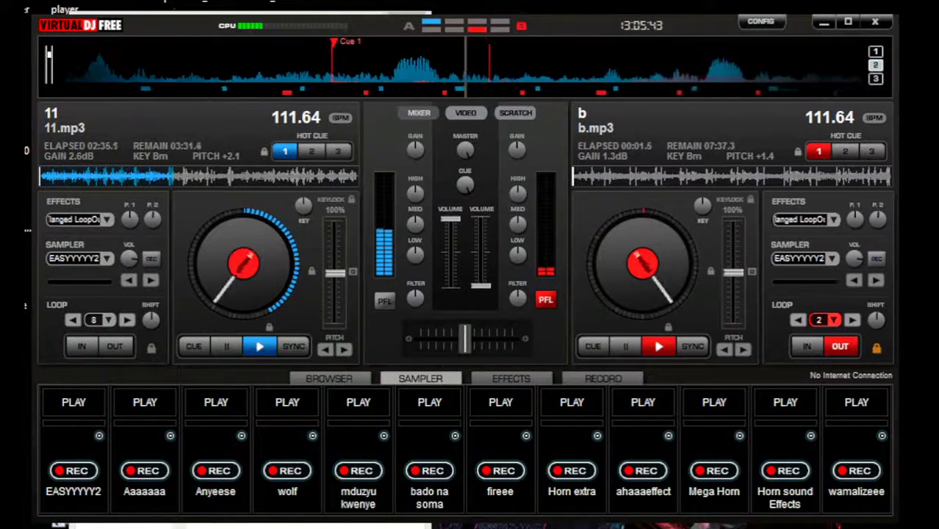
pyautogui.press('F1')
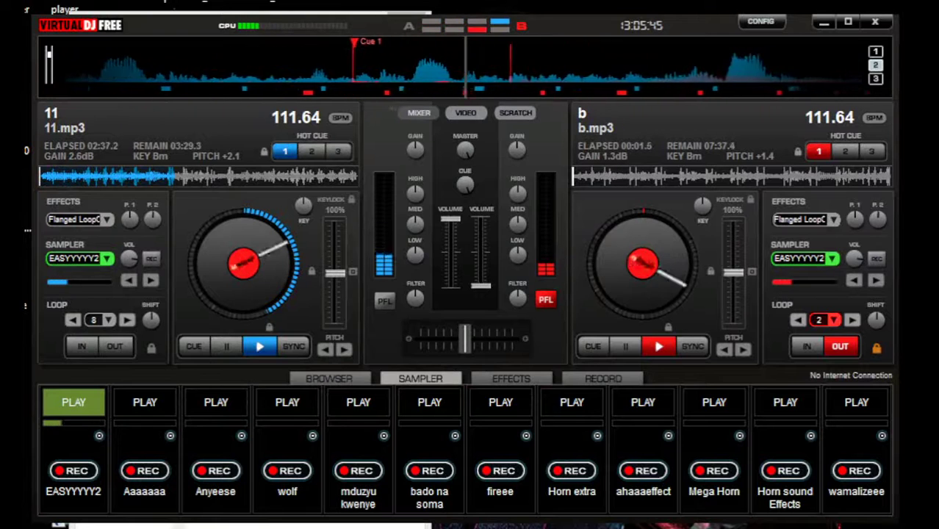
# Tease deck 2's looped track with a brief partial volume rise, and bring it in at full volume over the Horn extra sample.
pyautogui.moveTo(480, 286); pyautogui.dragTo(481, 247)
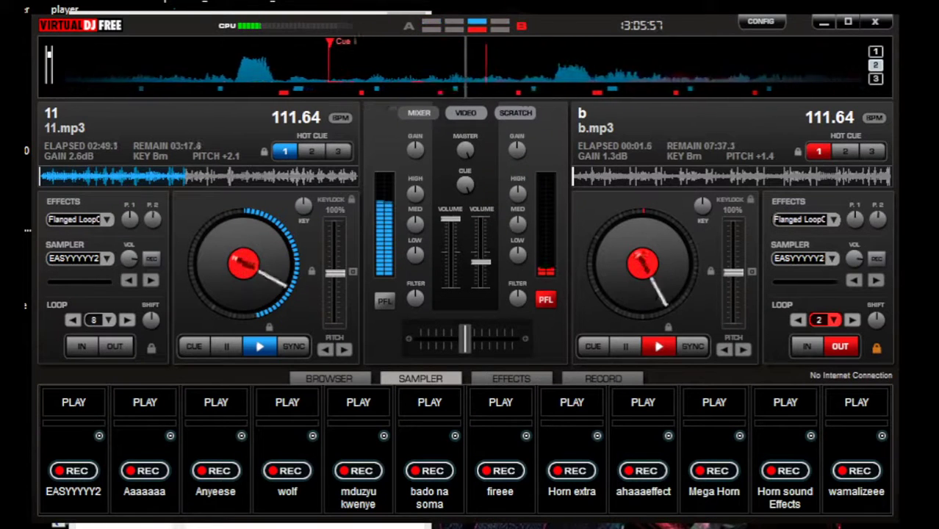
pyautogui.moveTo(481, 248); pyautogui.dragTo(481, 285)
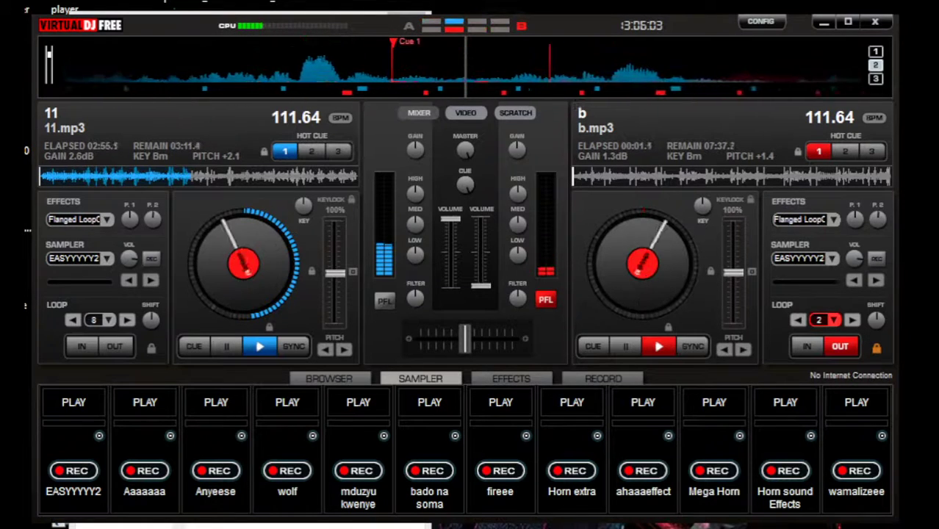
pyautogui.click(572, 401)
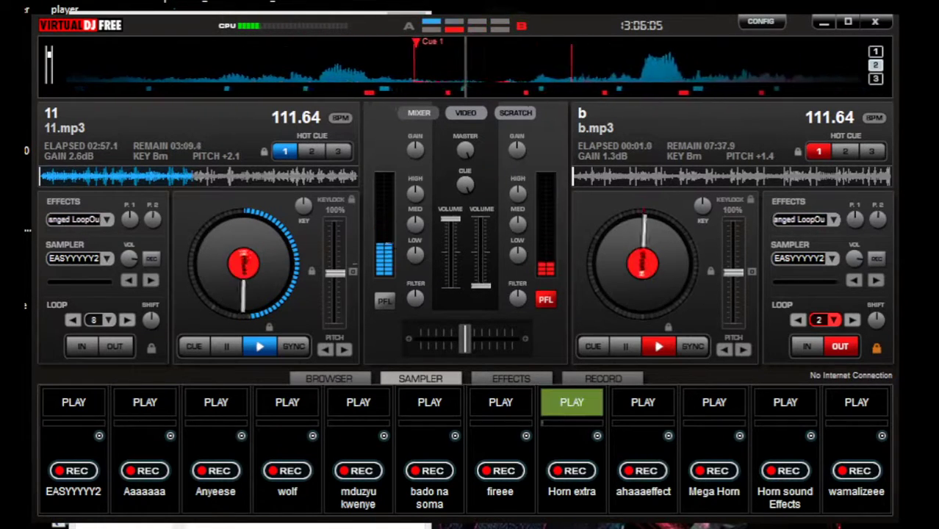
pyautogui.moveTo(480, 286); pyautogui.dragTo(481, 261)
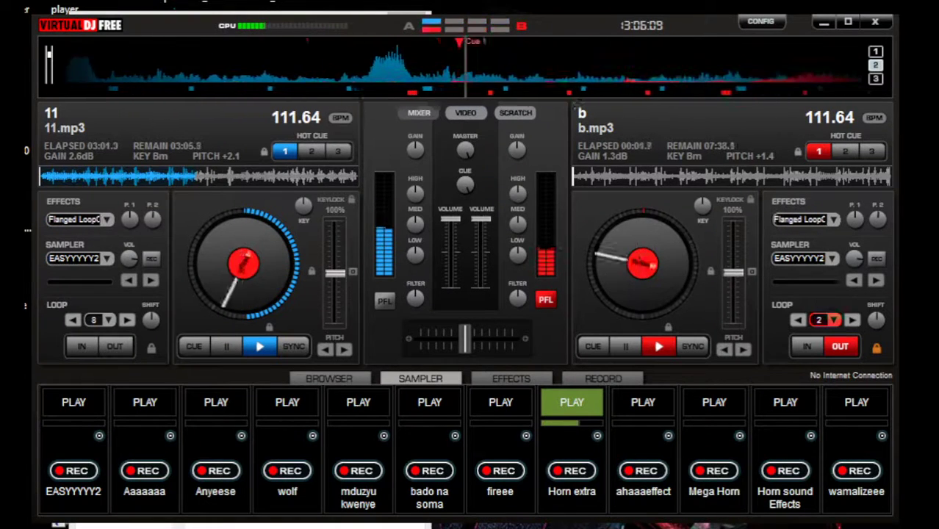
# Cut out deck 1 with the Flanged LoopOut effect and play the Mega Horn sample over the transition.
pyautogui.click(72, 219)
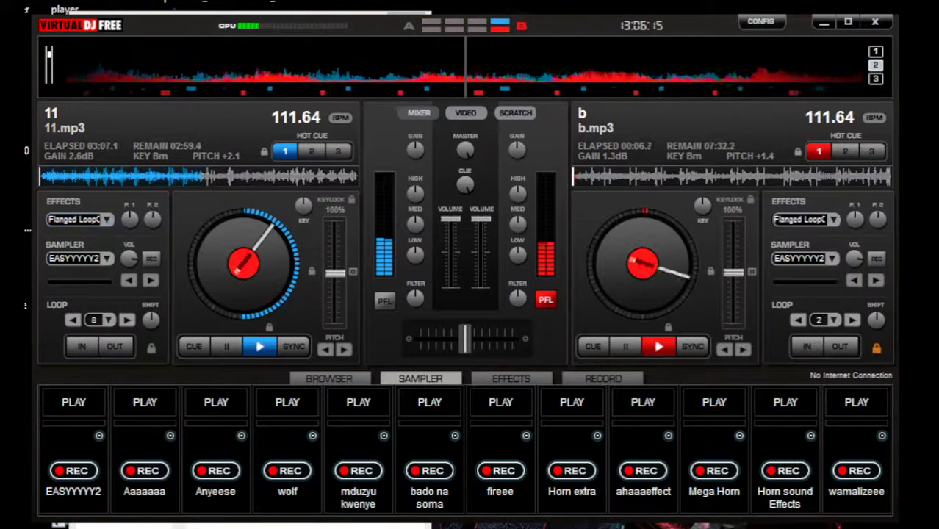
pyautogui.press('F10')
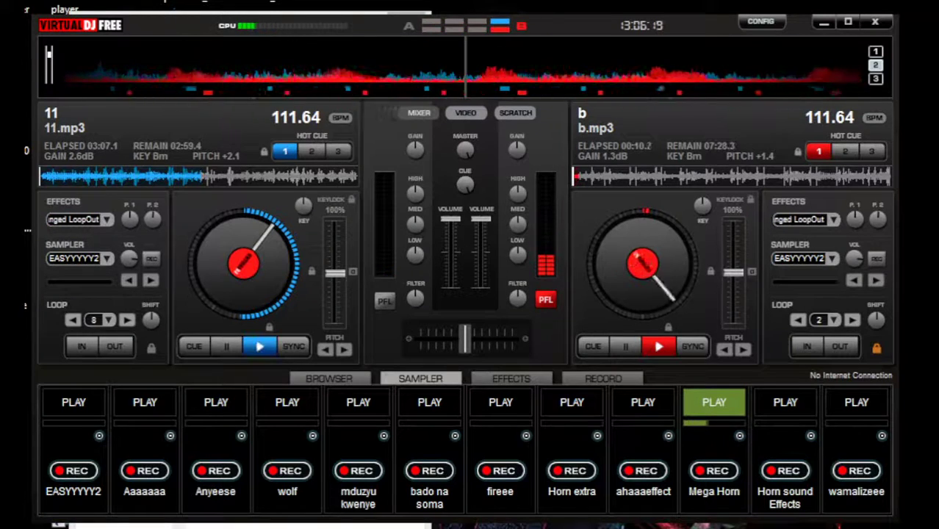
# Shift the MSEGO KATUNGWA NO 11 Explorer window toward the mixer to uncover part of deck 1, and restart deck 2 from hot cue 1.
pyautogui.hotkey('alt', 'Tab')
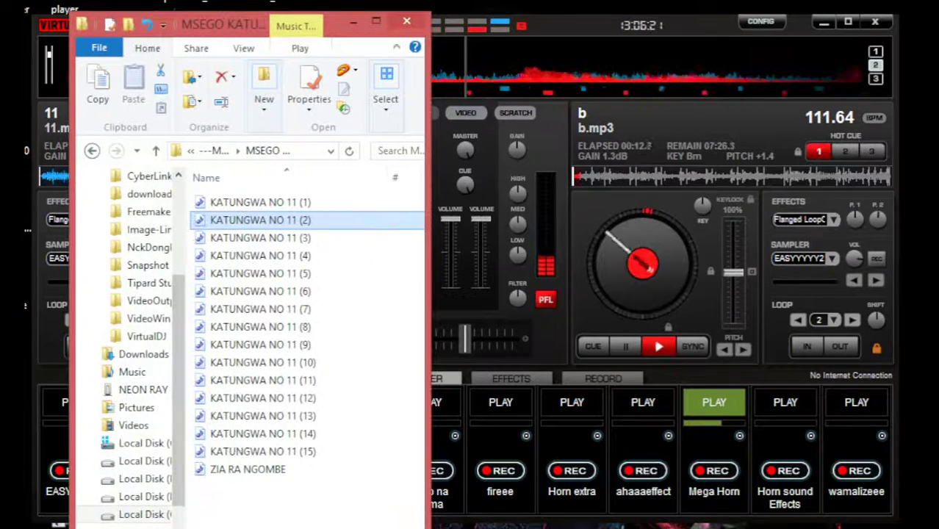
pyautogui.moveTo(221, 24); pyautogui.dragTo(344, 25)
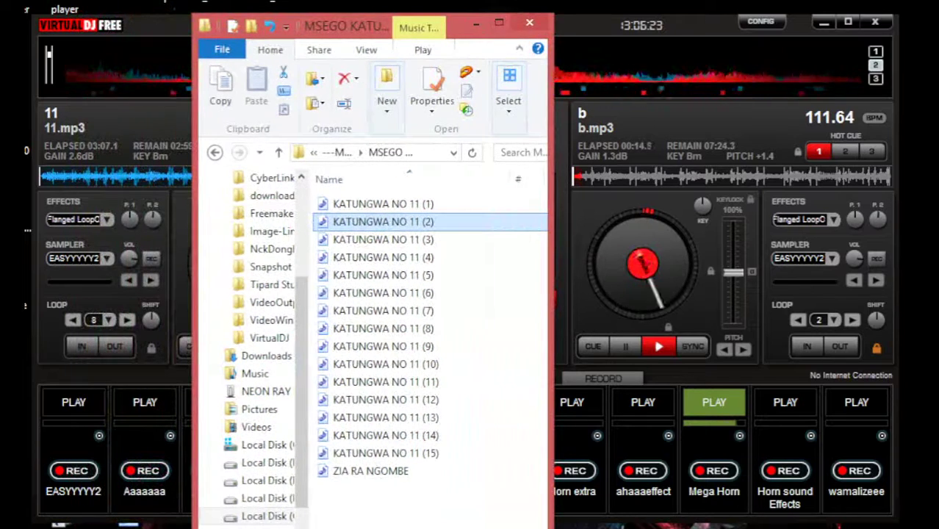
pyautogui.hotkey('alt', 'Tab')
pyautogui.click(818, 151)
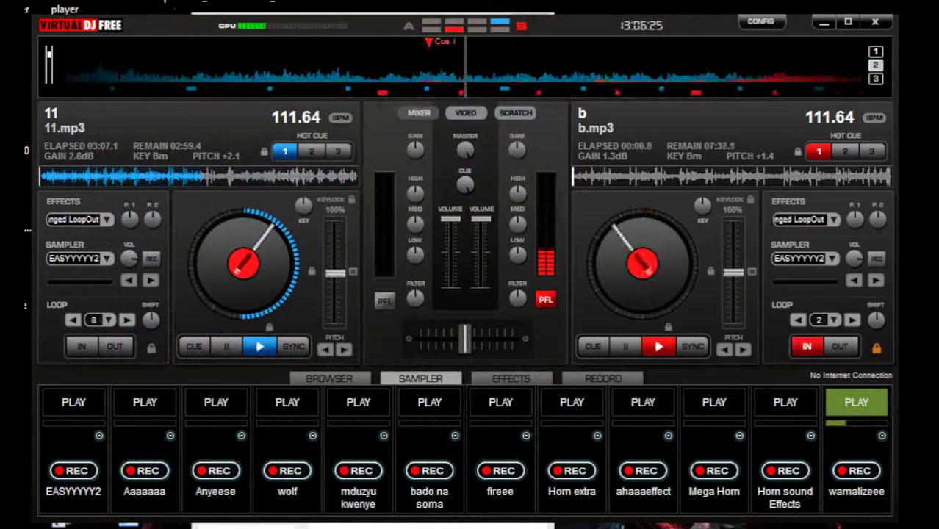
# Release deck 2's loop, and switch to File Explorer to open the KATUNGWA NO7 folder.
pyautogui.click(807, 346)
pyautogui.hotkey('alt', 'Tab')
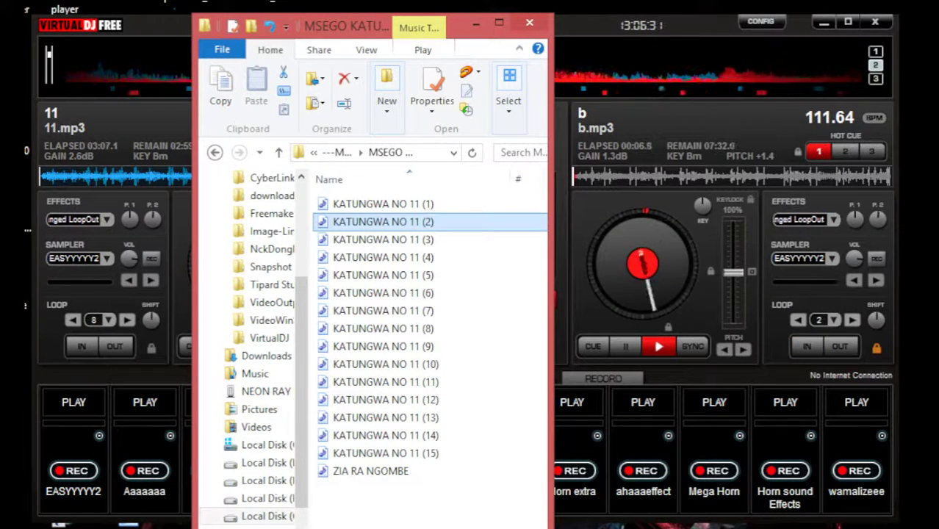
pyautogui.click(215, 152)
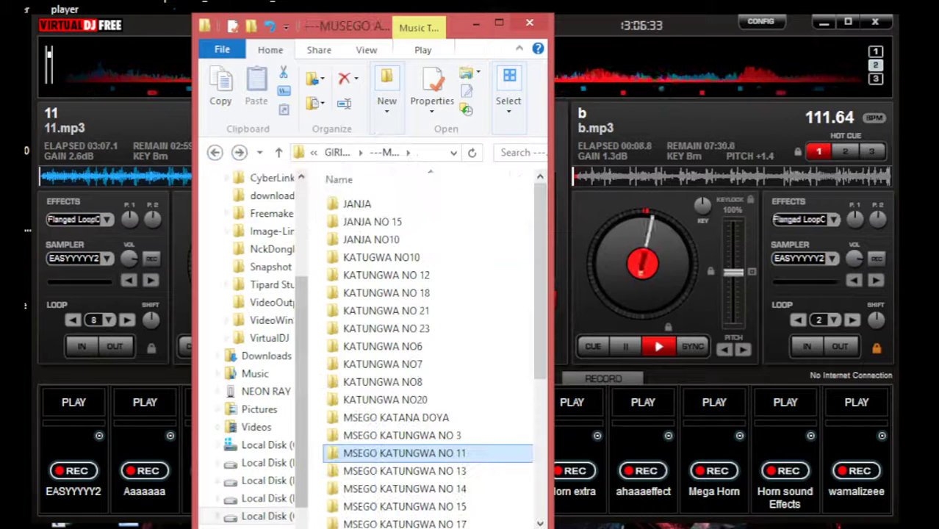
pyautogui.scroll(-2, 404, 432)
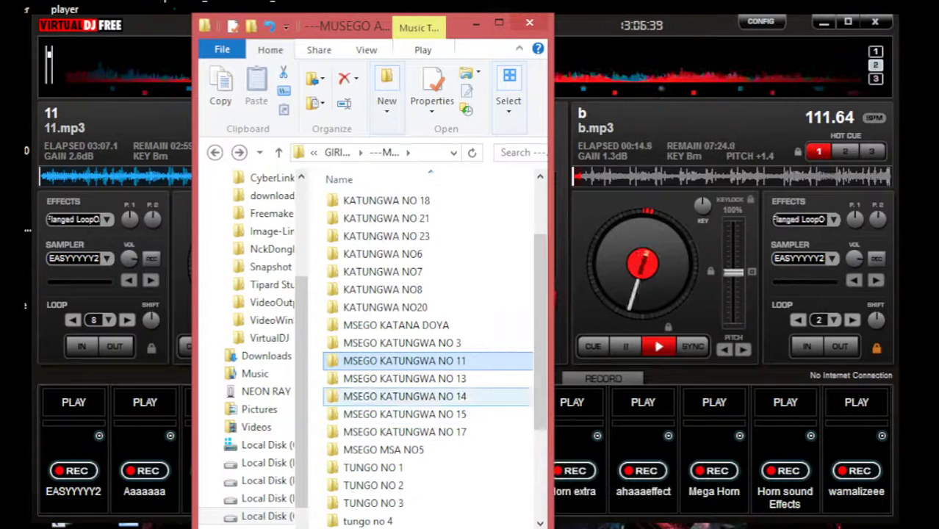
pyautogui.doubleClick(412, 271)
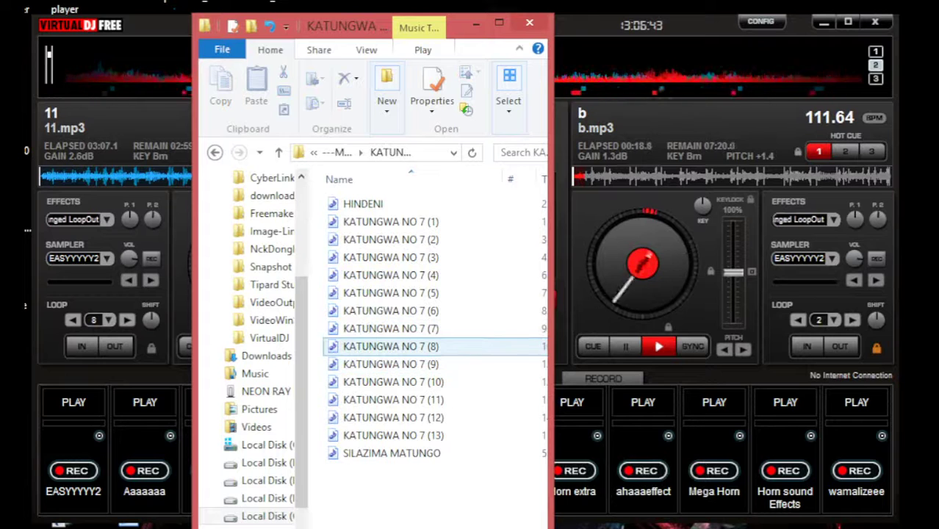
# Try KATUNGWA NO 7 (8) on deck 1, load KATUNGWA NO 7 (7) in its place, and return to VirtualDJ.
pyautogui.moveTo(389, 346); pyautogui.dragTo(253, 302)
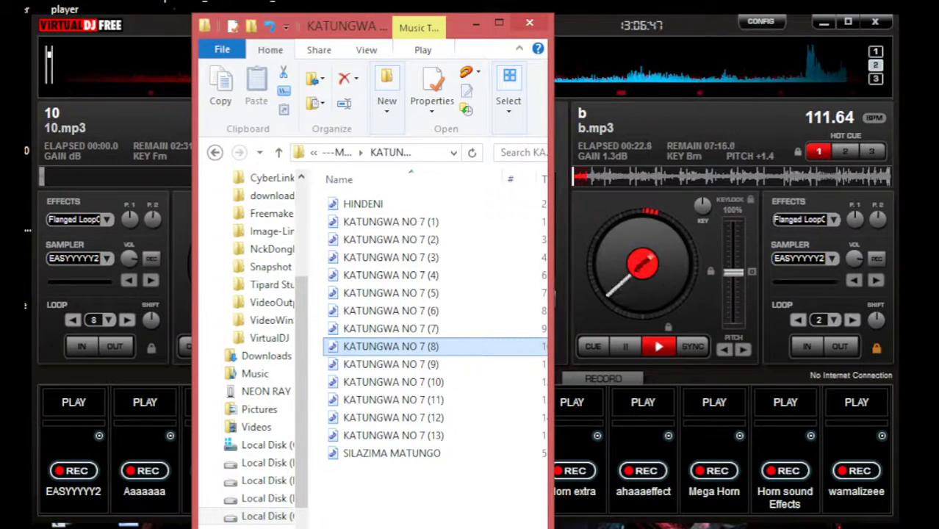
pyautogui.click(389, 328)
pyautogui.moveTo(390, 328); pyautogui.dragTo(224, 305)
pyautogui.hotkey('alt', 'Tab')
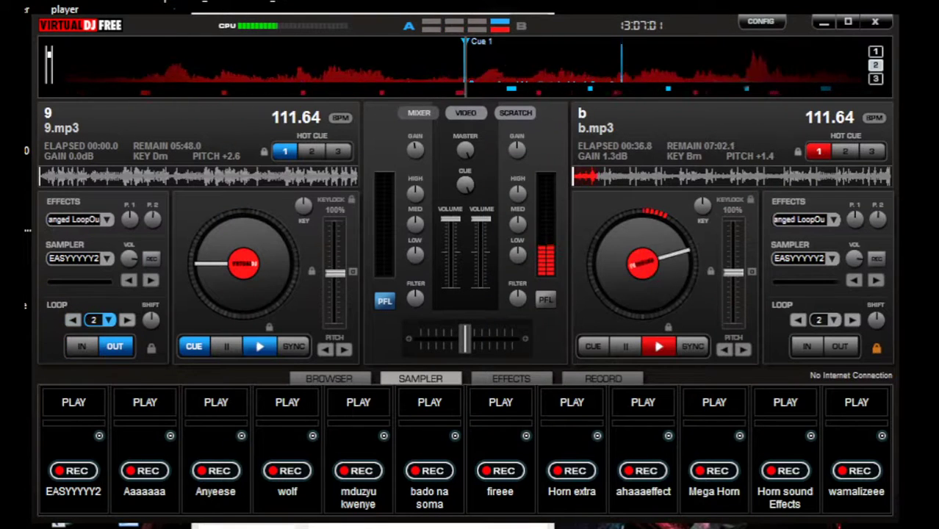
# Play the EASYYYYY2 sample over deck 2's track and lower deck 1's volume all the way down.
pyautogui.click(795, 258)
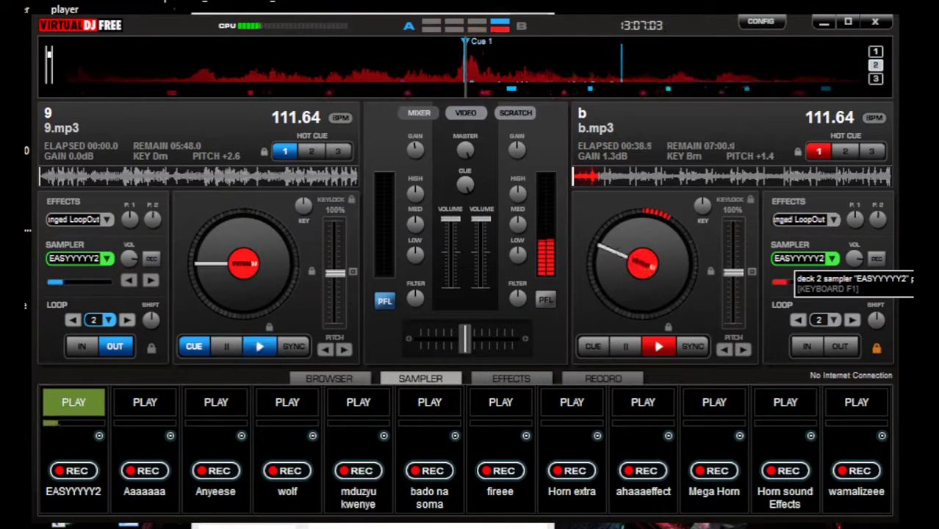
pyautogui.moveTo(450, 219); pyautogui.dragTo(450, 286)
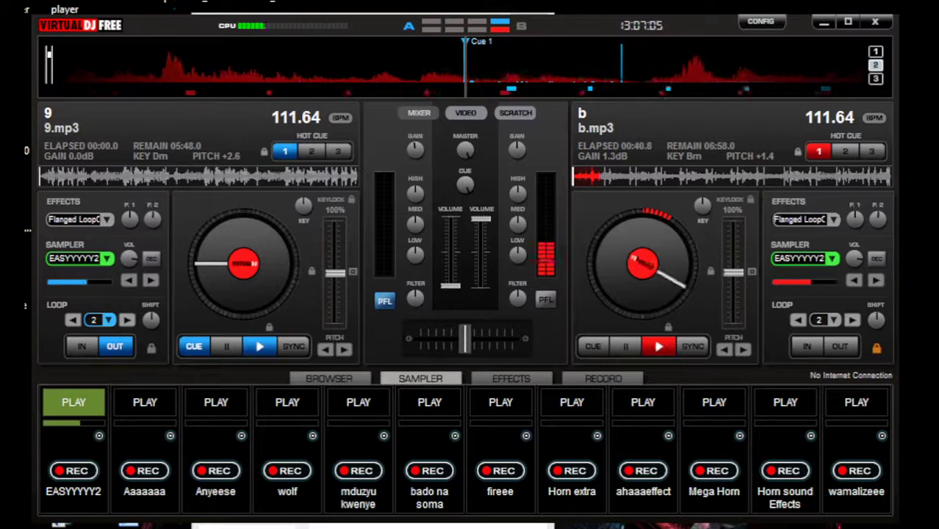
# Start deck 1's 2-beat looped intro and repeatedly retrigger it from its cue to match deck 2's beat.
pyautogui.click(260, 346)
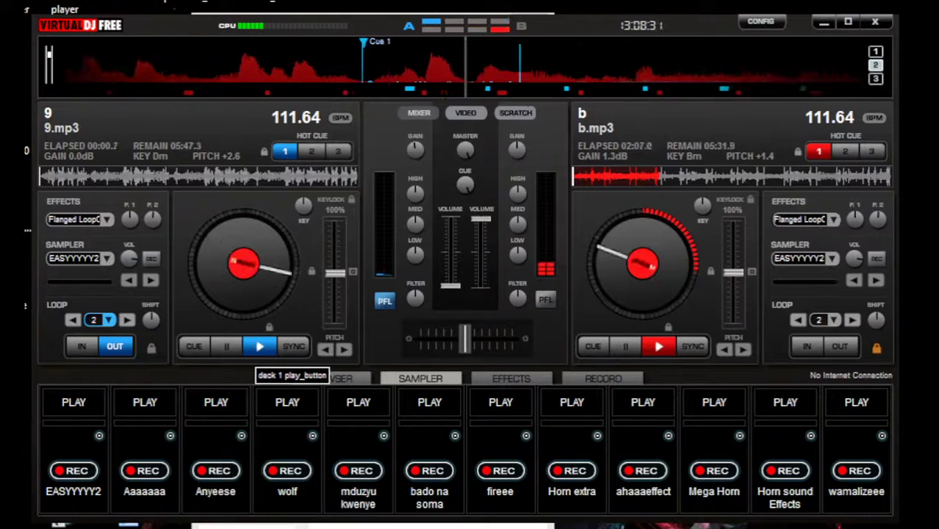
pyautogui.click(259, 346)
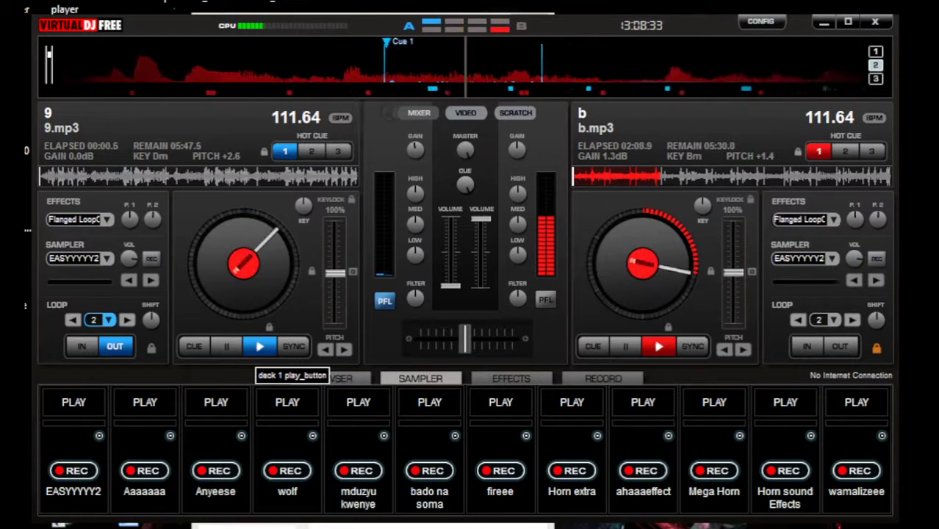
pyautogui.click(260, 346)
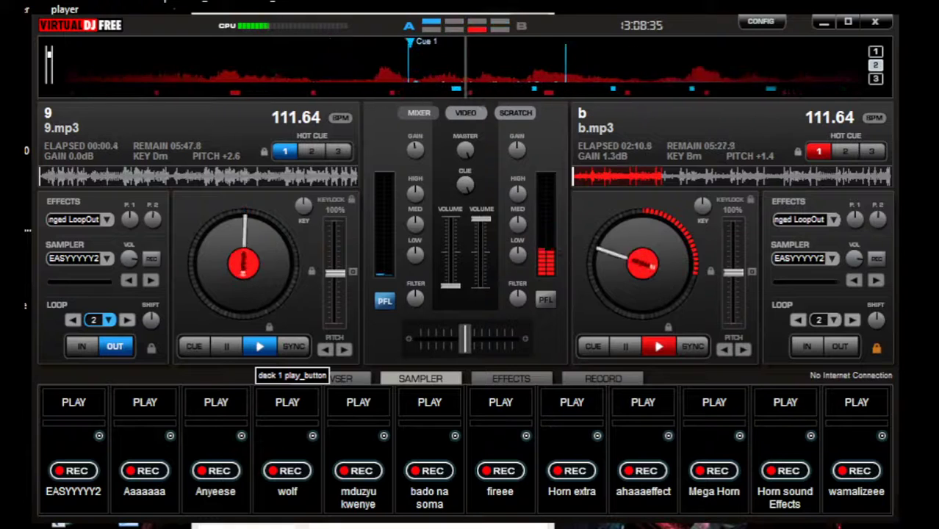
pyautogui.click(260, 346)
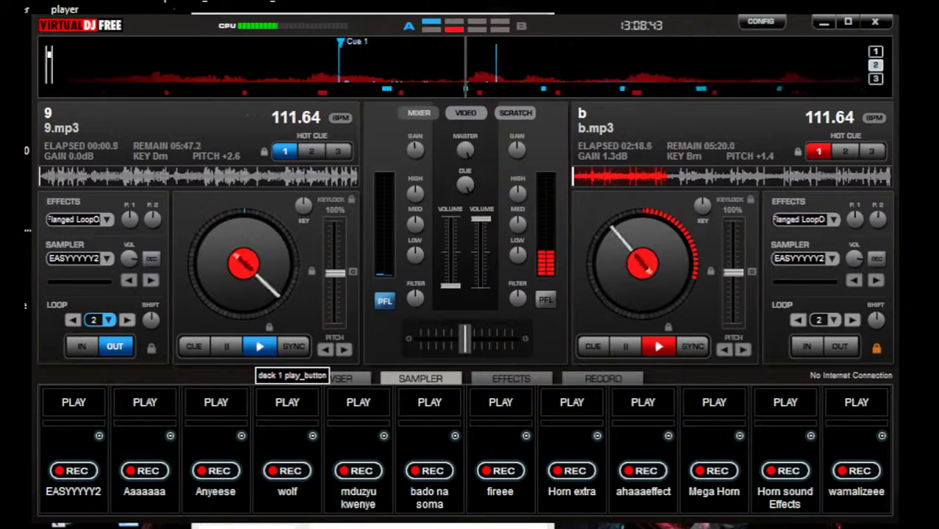
pyautogui.click(259, 346)
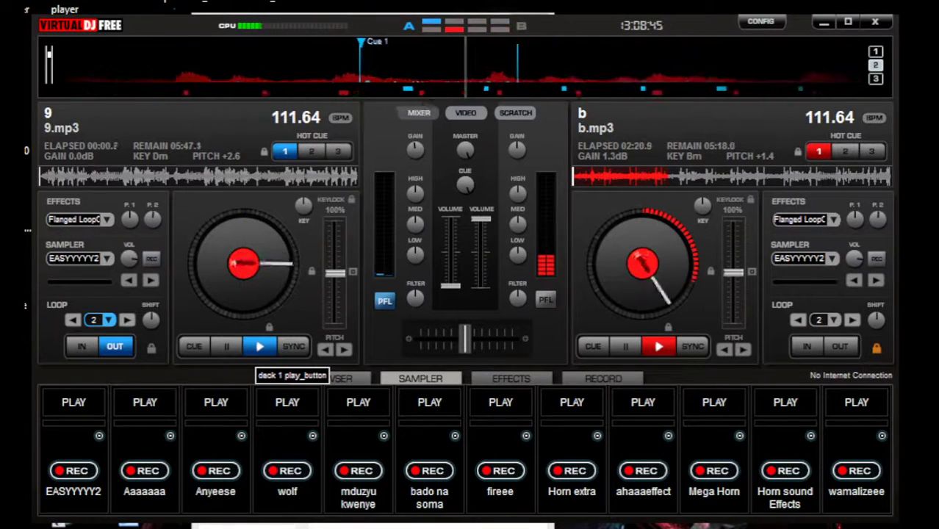
pyautogui.click(259, 346)
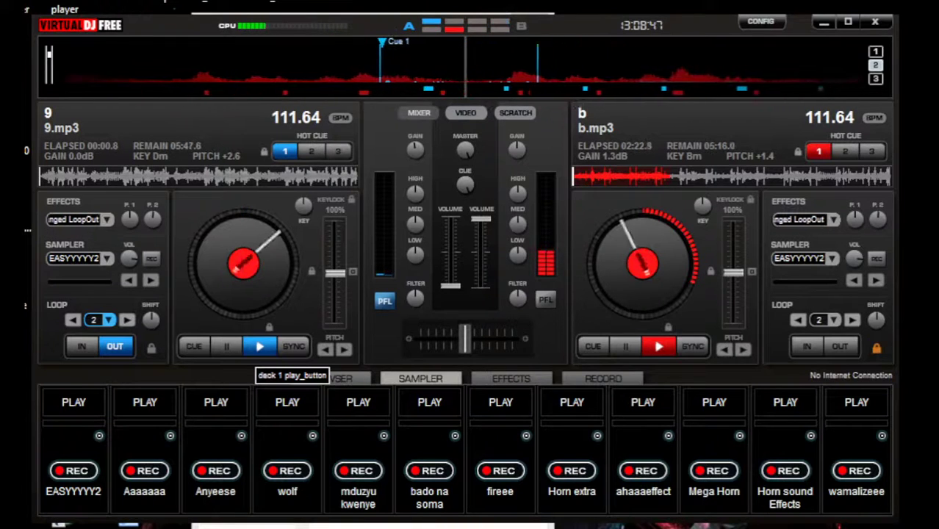
pyautogui.click(259, 346)
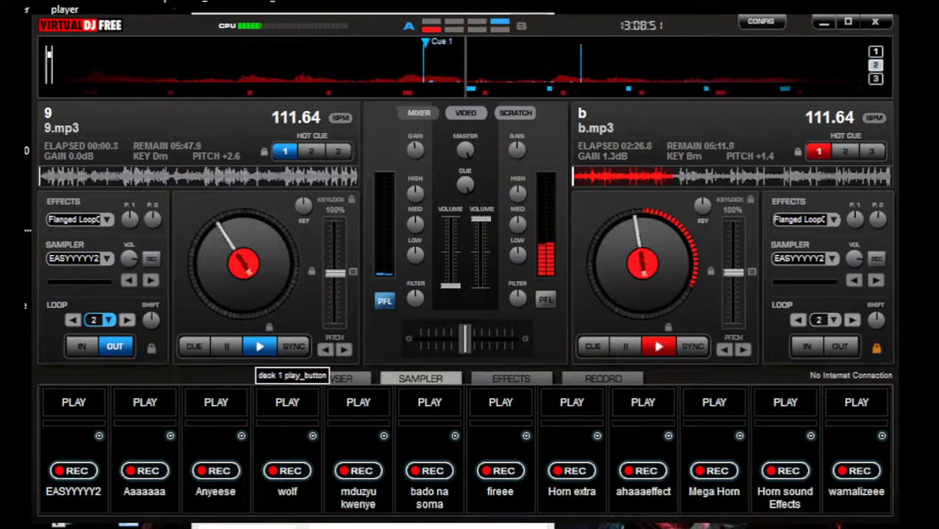
pyautogui.click(259, 346)
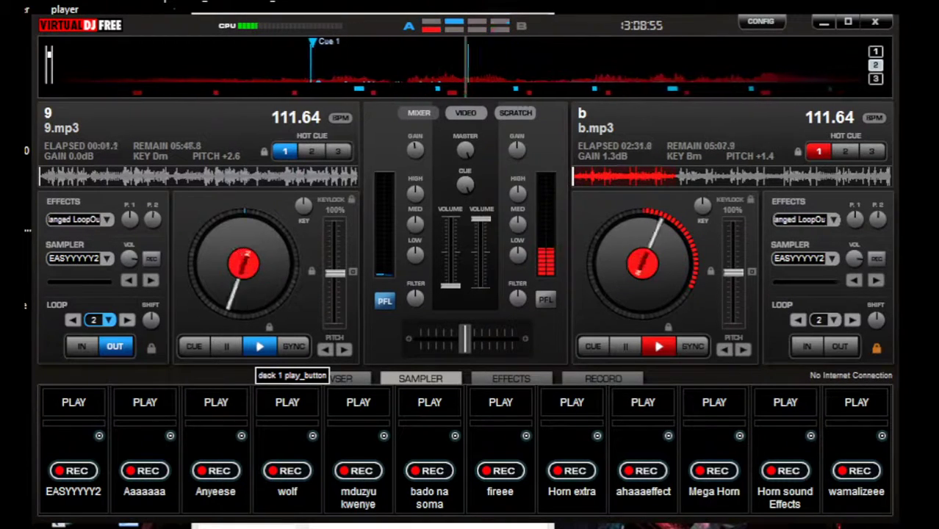
pyautogui.click(260, 346)
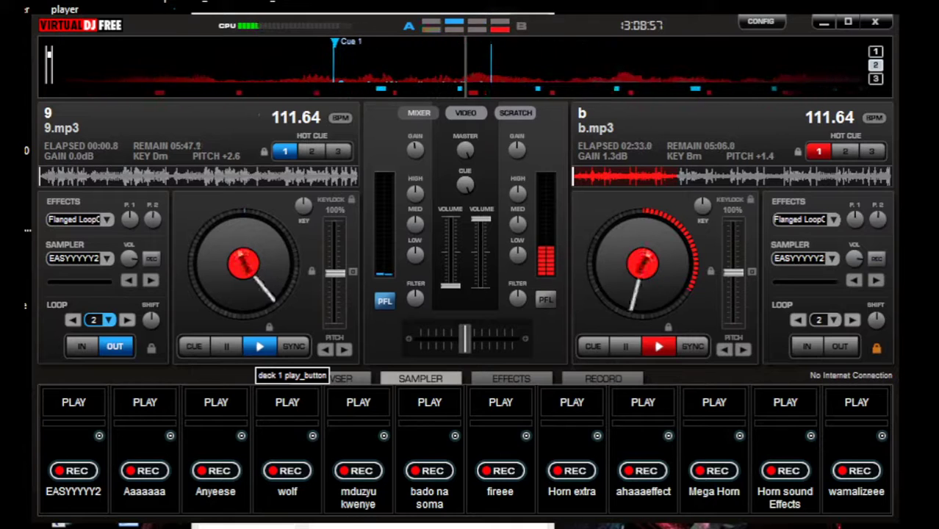
pyautogui.click(259, 346)
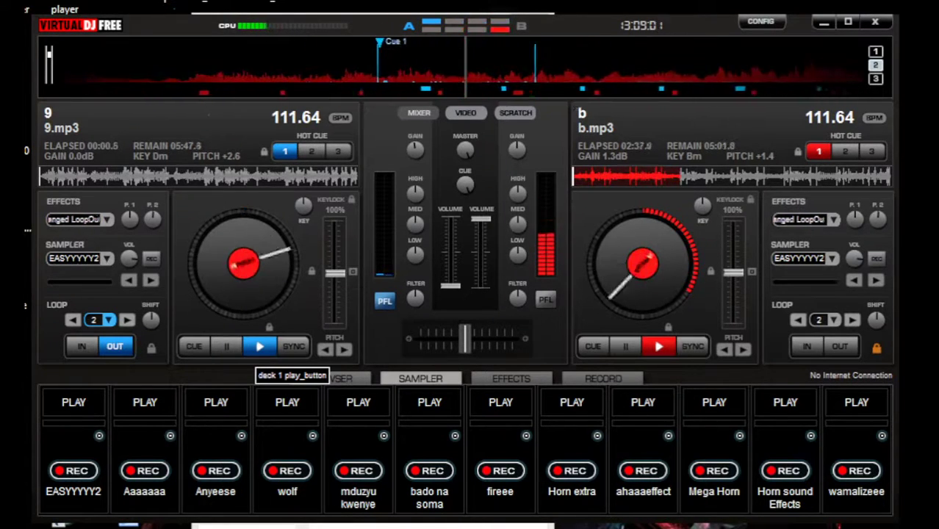
pyautogui.click(259, 346)
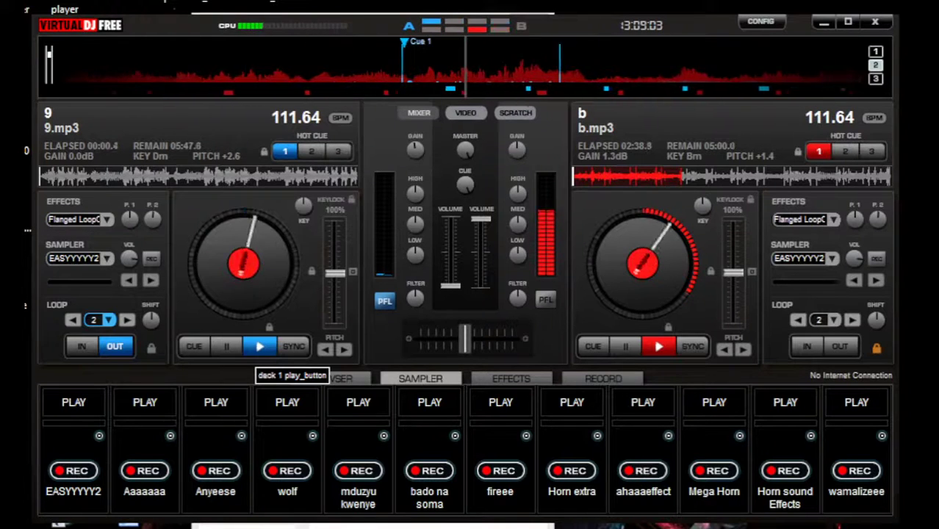
pyautogui.click(259, 346)
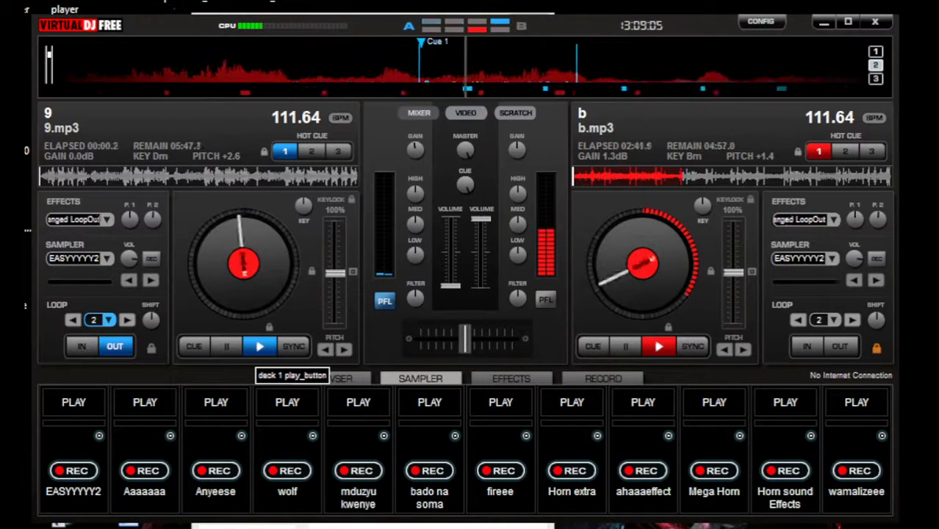
pyautogui.click(259, 346)
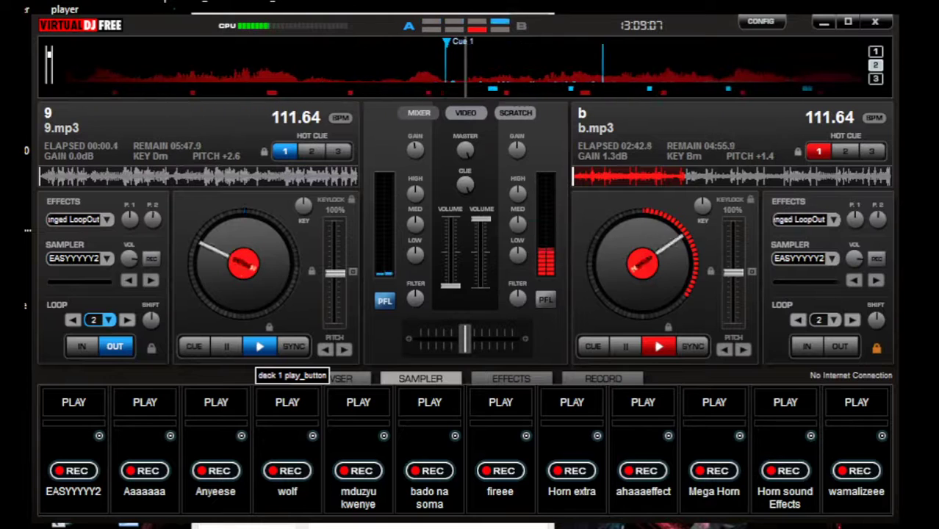
pyautogui.click(260, 346)
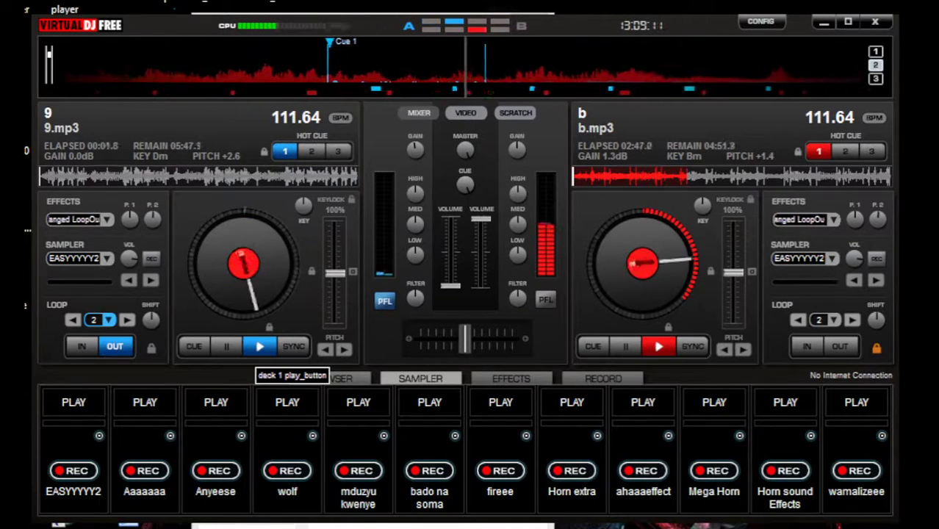
pyautogui.click(259, 346)
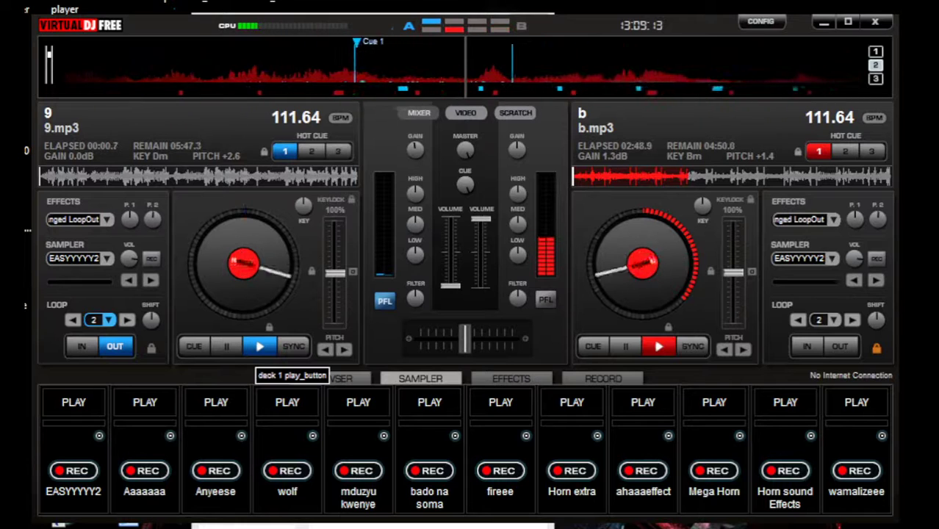
pyautogui.click(260, 346)
pyautogui.click(259, 346)
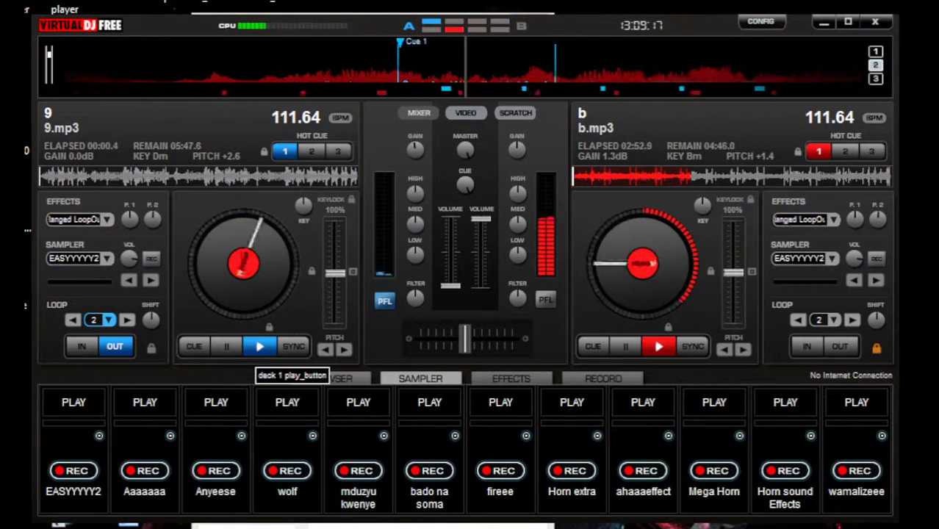
pyautogui.click(259, 346)
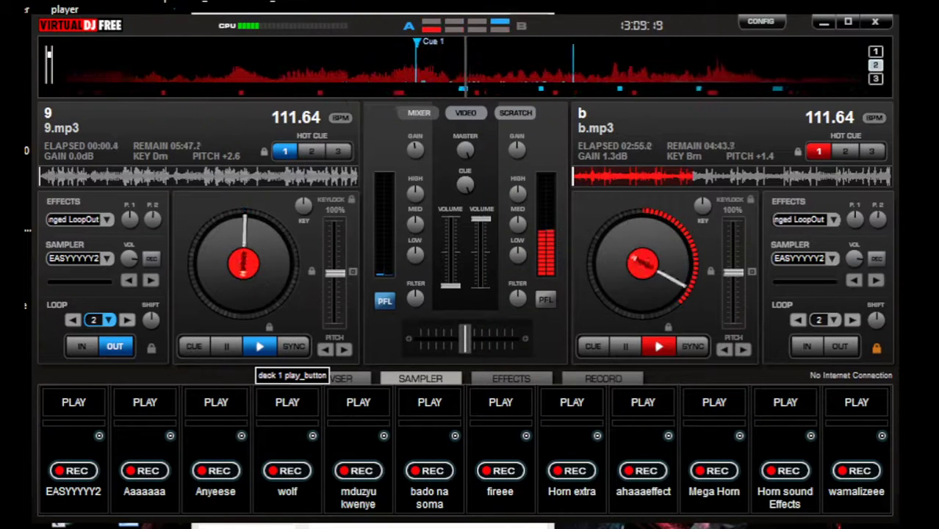
pyautogui.click(259, 346)
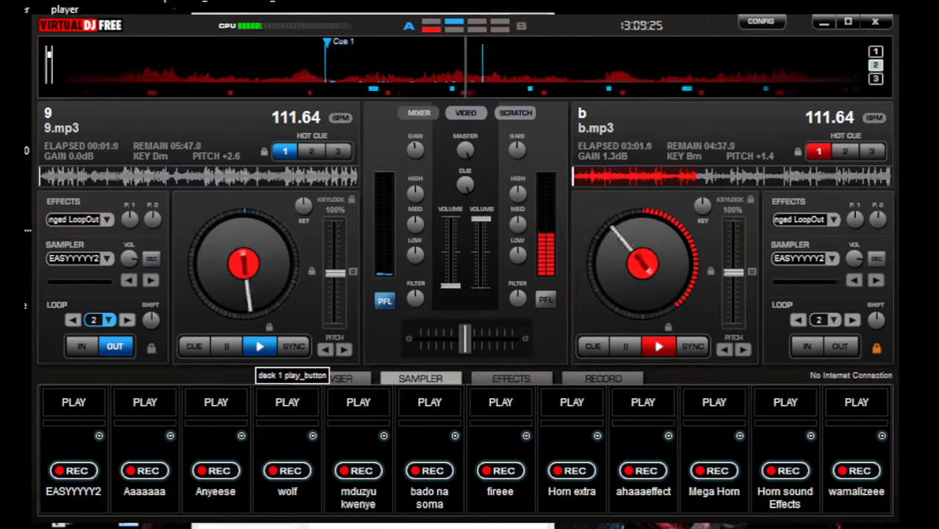
pyautogui.click(259, 346)
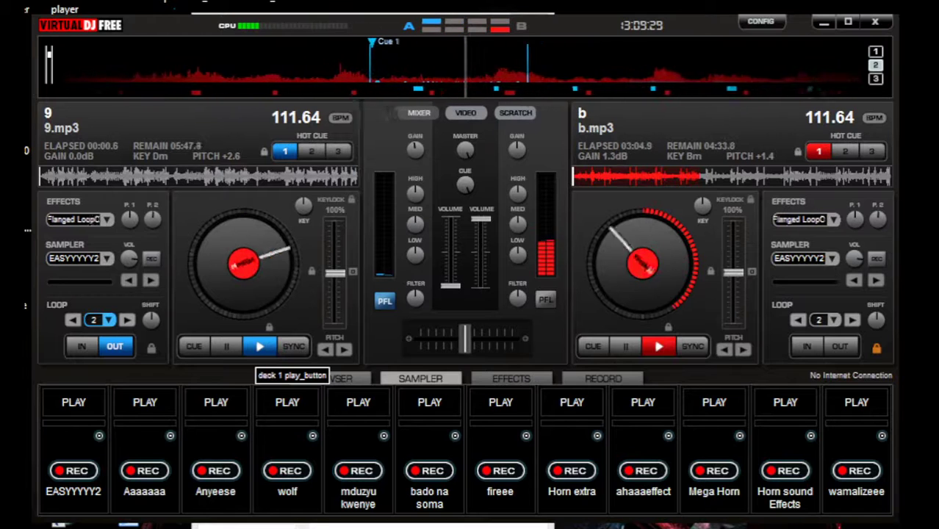
pyautogui.click(259, 346)
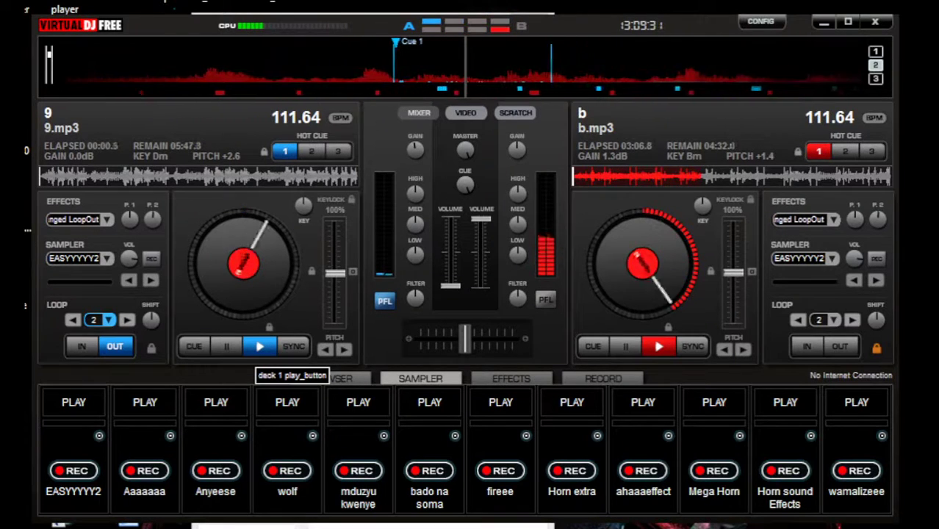
pyautogui.click(259, 346)
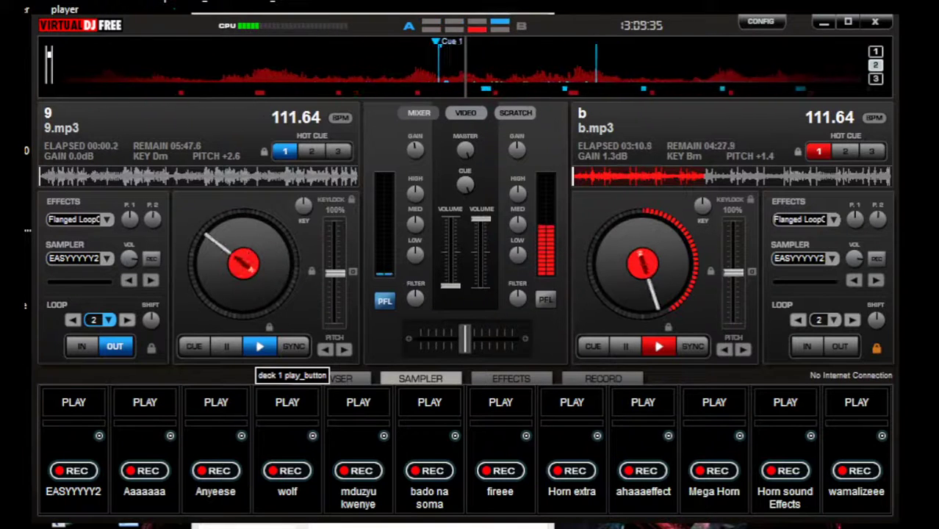
pyautogui.click(259, 346)
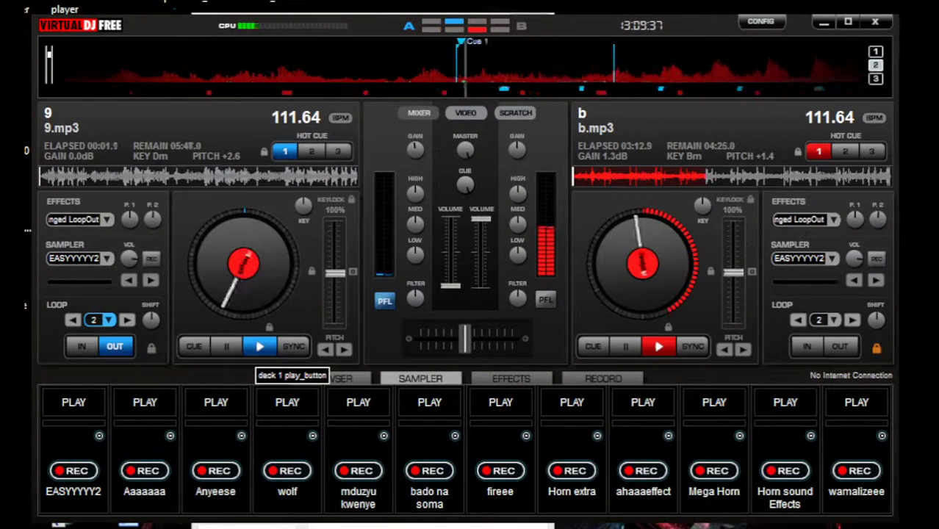
pyautogui.click(259, 346)
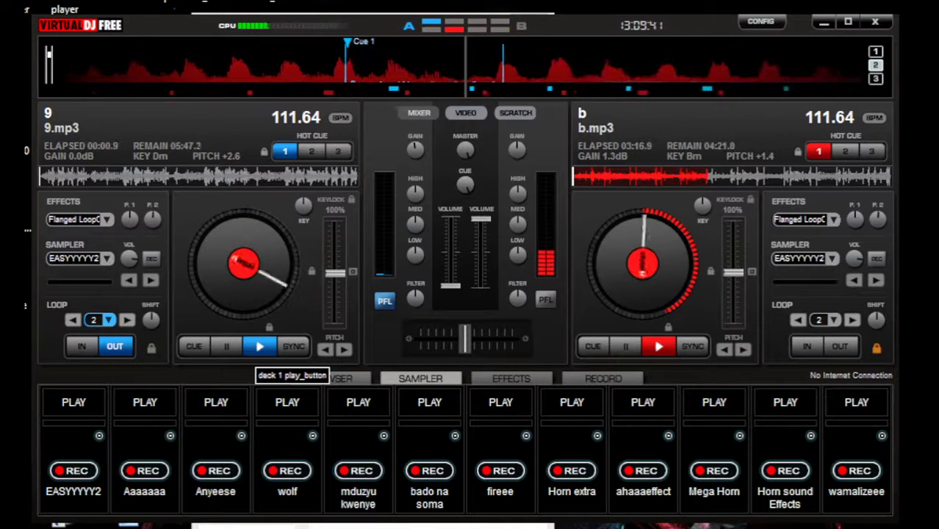
pyautogui.click(259, 346)
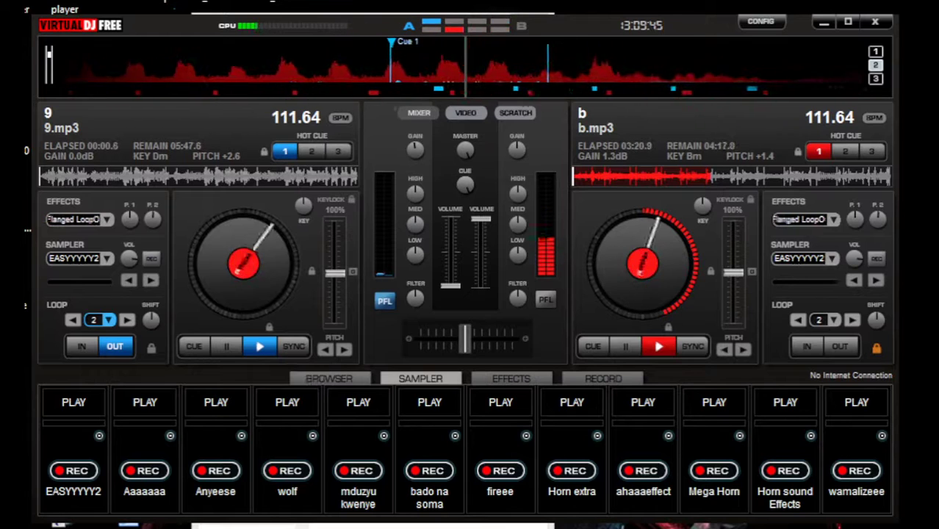
# Play the ahaaaeffect sample, bring deck 1's looped intro up to full volume, and play the wamalizeee sample.
pyautogui.click(642, 402)
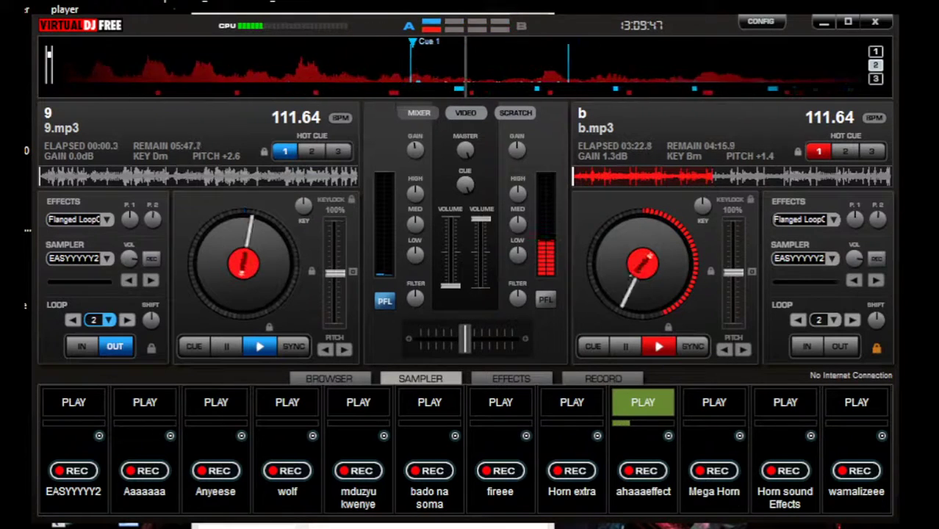
pyautogui.moveTo(451, 285); pyautogui.dragTo(451, 257)
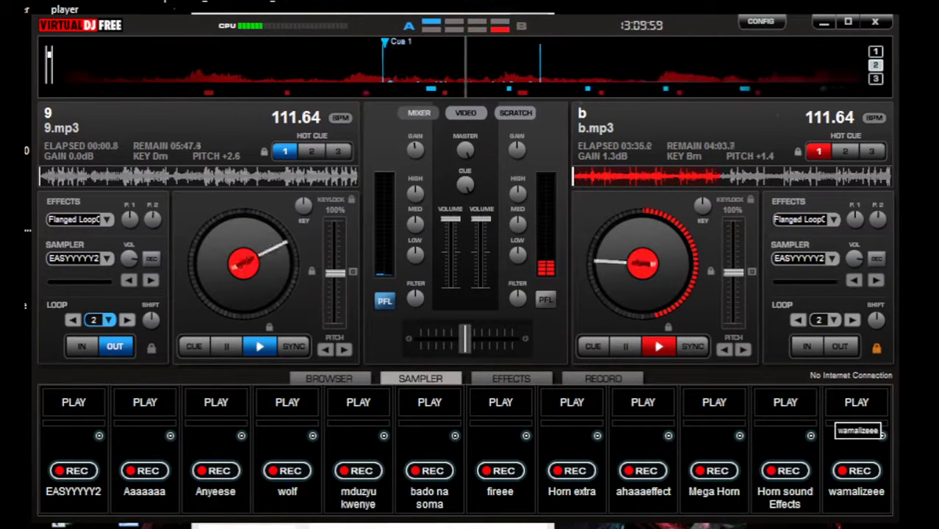
pyautogui.click(856, 408)
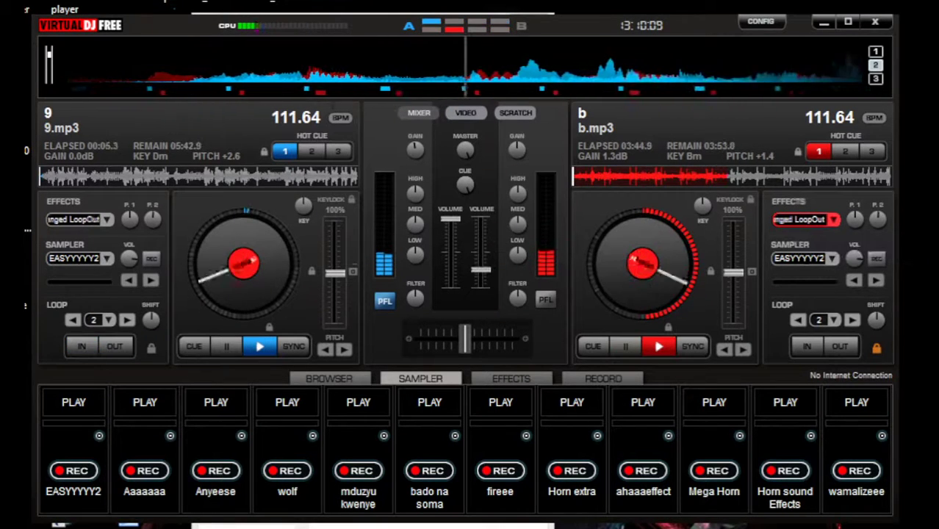
# Switch to the file window and open the MSEGO KATUNGWA NO 11 track folder.
pyautogui.hotkey('alt', 'Tab')
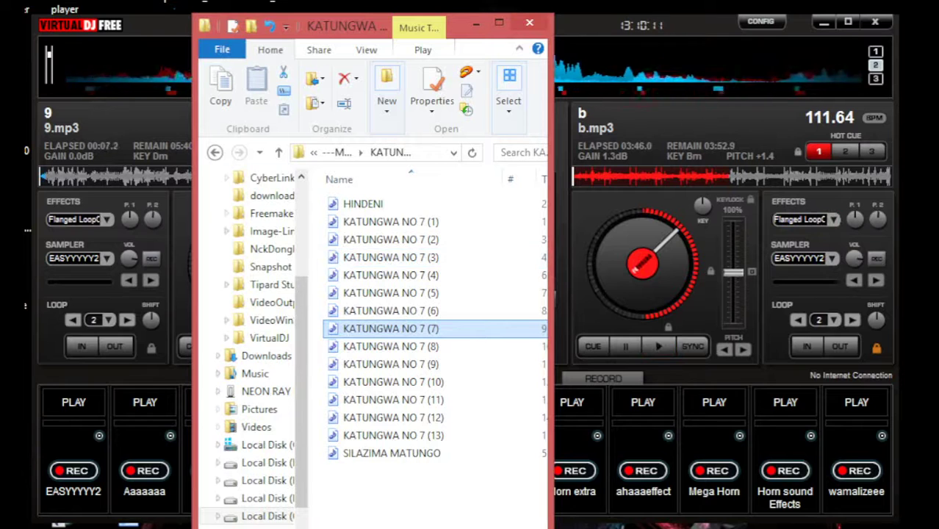
pyautogui.press('BackSpace')
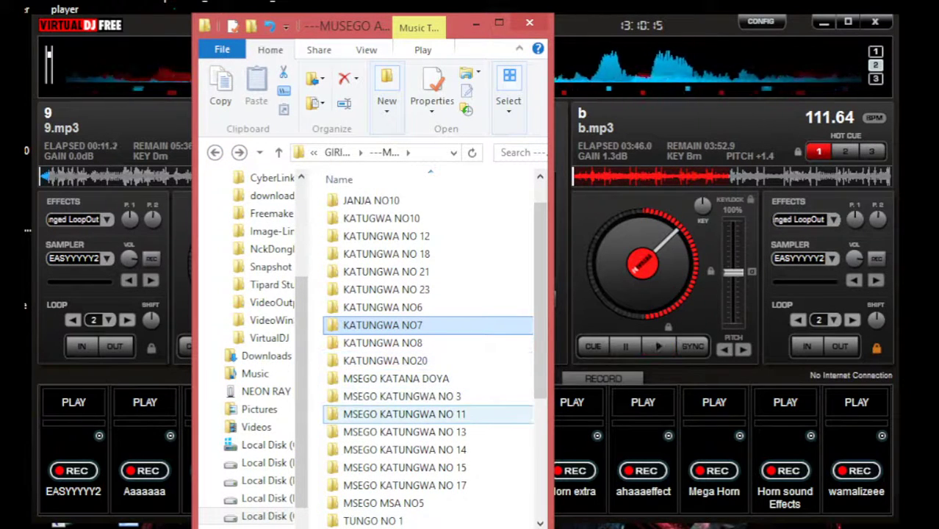
pyautogui.click(404, 413)
pyautogui.doubleClick(404, 414)
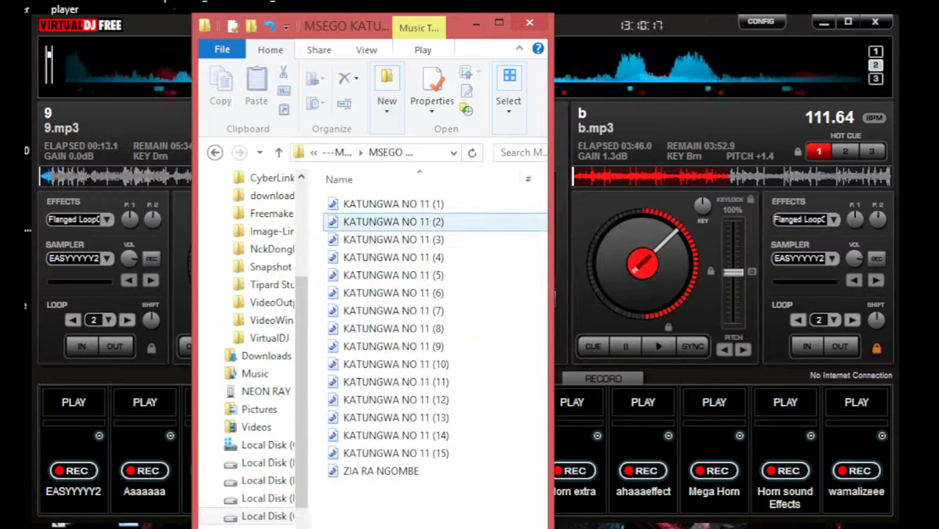
# Try KATUNGWA NO 11 (2) and KATUNGWA NO 11 (1) on deck 2.
pyautogui.moveTo(412, 221); pyautogui.dragTo(639, 221)
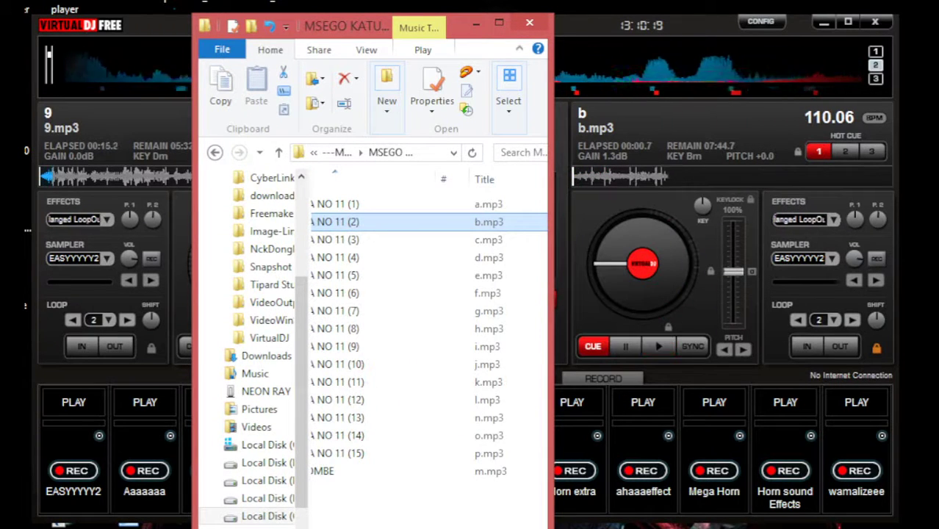
pyautogui.hotkey('alt', 'Tab')
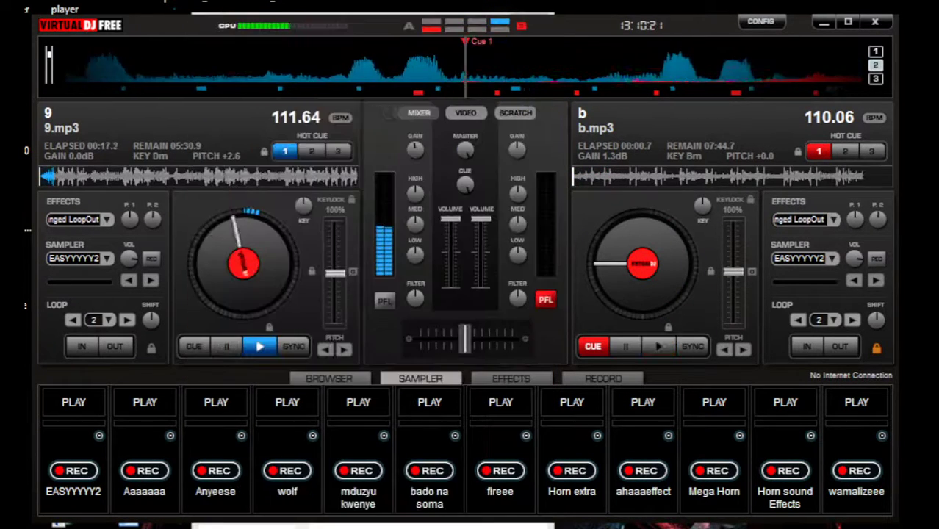
pyautogui.hotkey('alt', 'Tab')
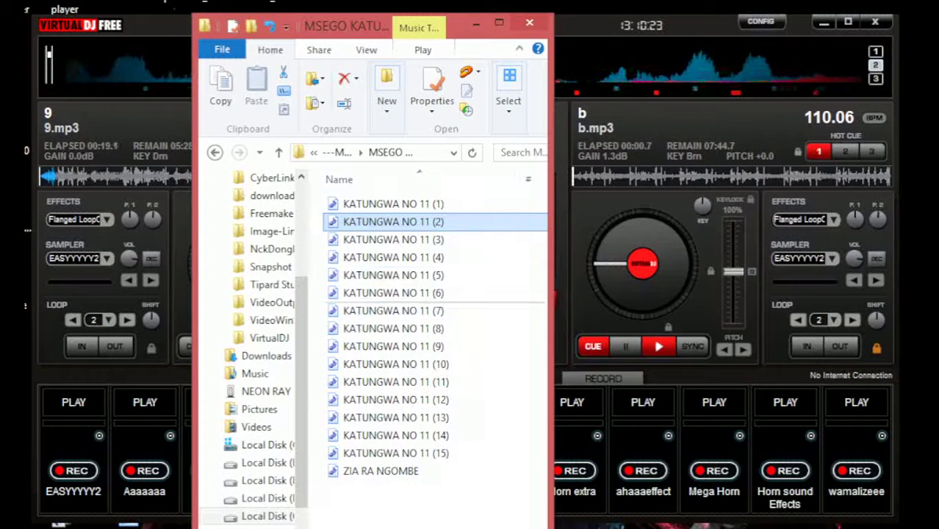
pyautogui.moveTo(440, 203); pyautogui.dragTo(639, 220)
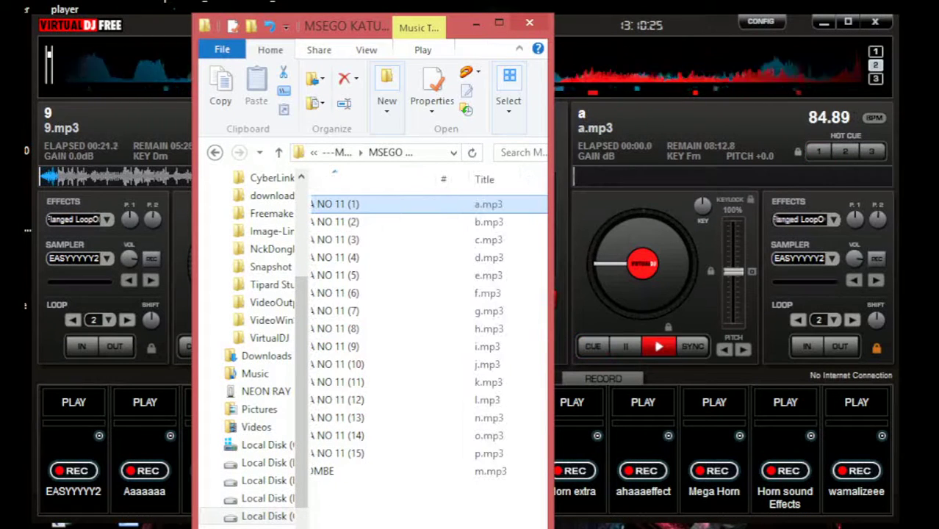
pyautogui.press('space')
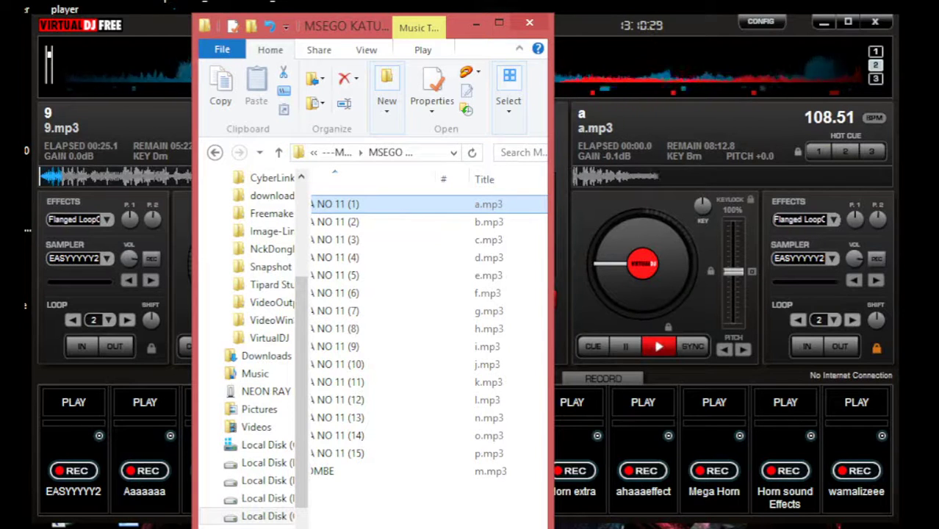
# Load KATUNGWA NO 11 (6) on deck 2, return to VirtualDJ, and start it playing.
pyautogui.moveTo(430, 293); pyautogui.dragTo(639, 220)
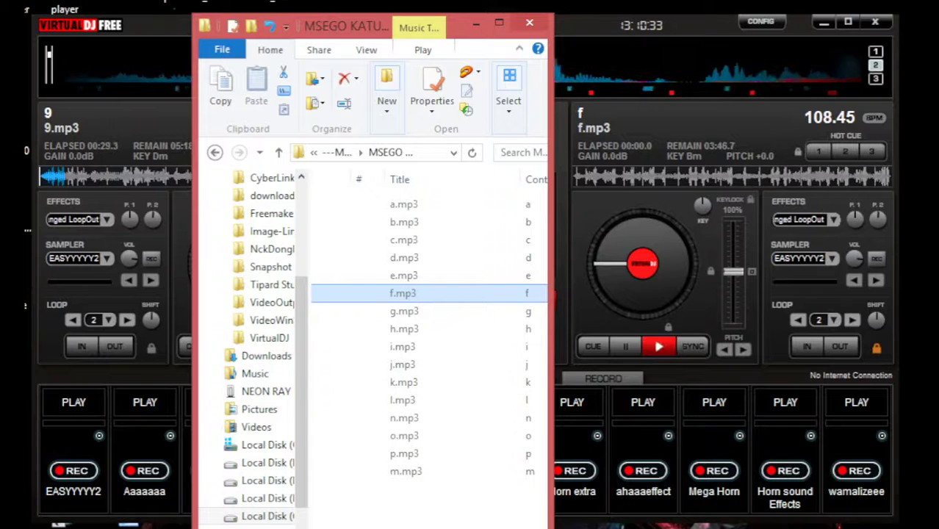
pyautogui.hotkey('alt', 'Tab')
pyautogui.press('space')
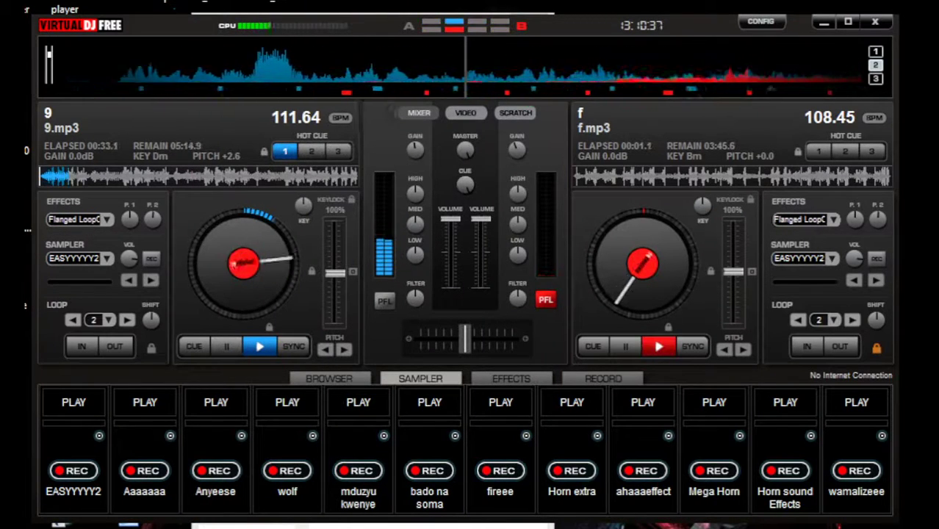
# Create a 2-beat loop from a cue at deck 2's intro, synced to deck 1, and start it.
pyautogui.press('c')
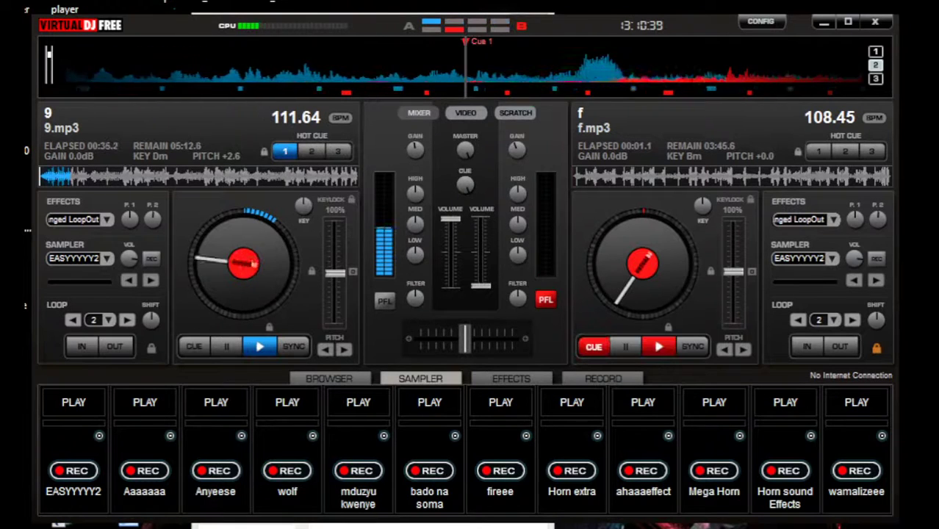
pyautogui.press('l')
pyautogui.press('s')
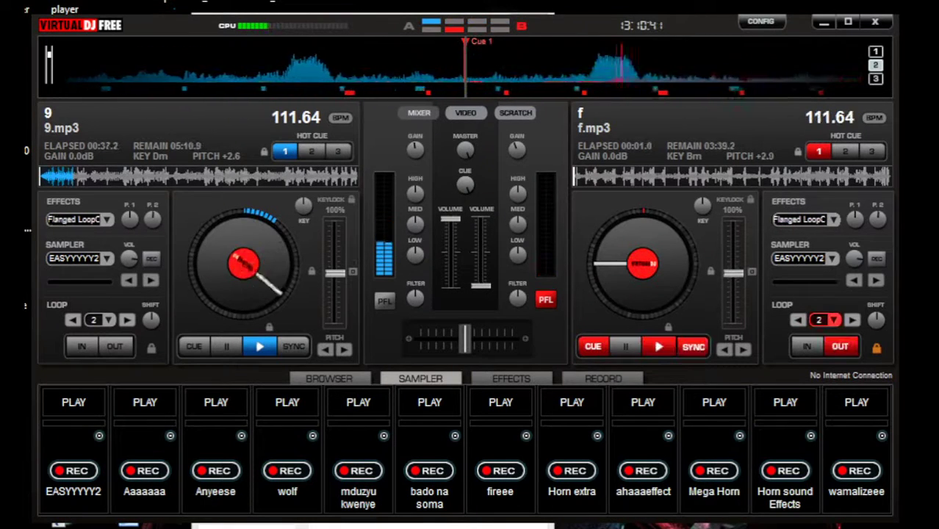
pyautogui.click(659, 346)
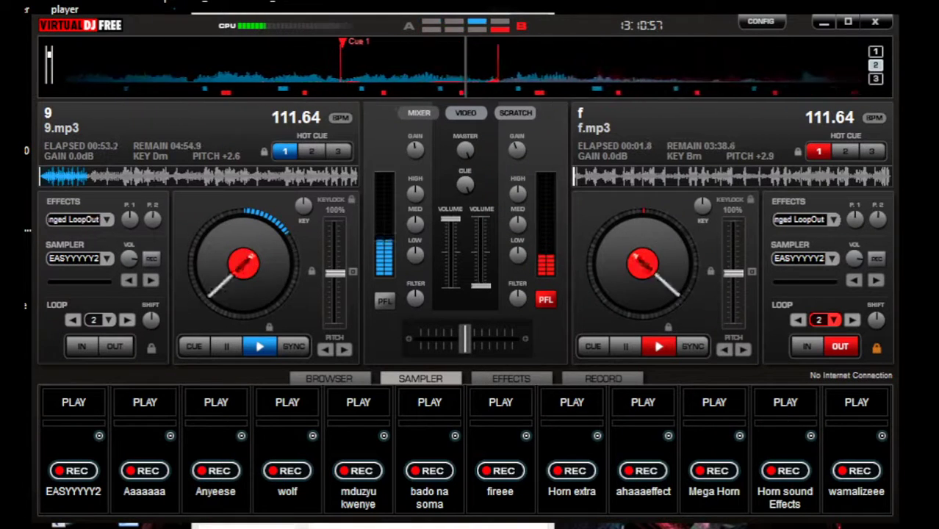
# Play the ahaaaeffect, fireee and wamalizeee samples over the transition into deck 2's track.
pyautogui.click(643, 402)
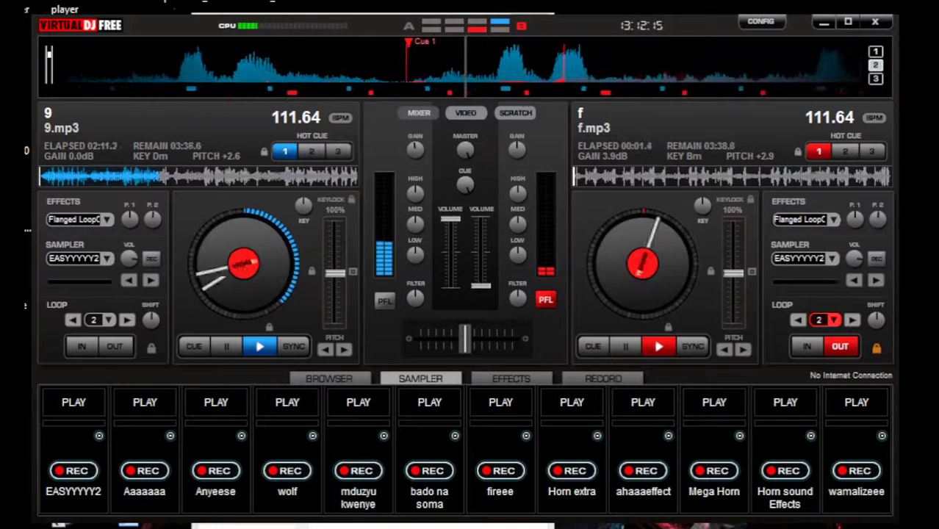
pyautogui.click(501, 402)
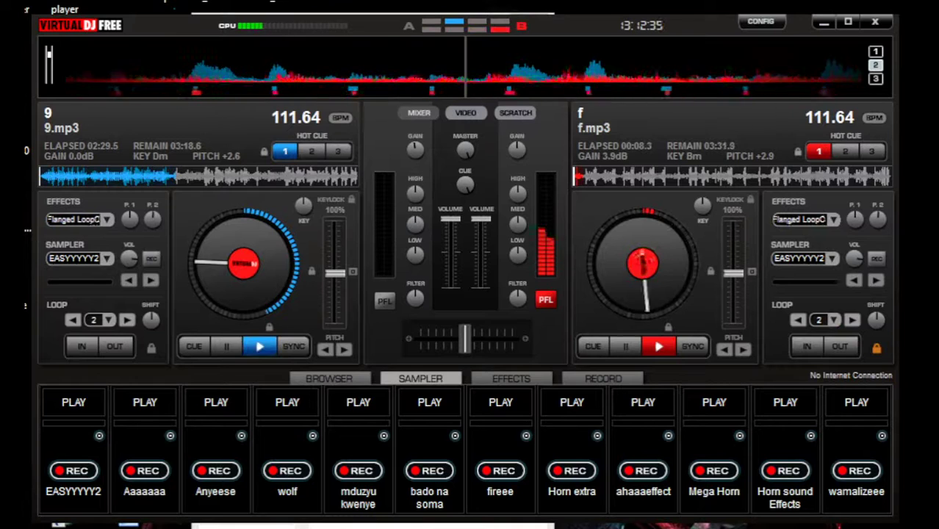
pyautogui.press('F12')
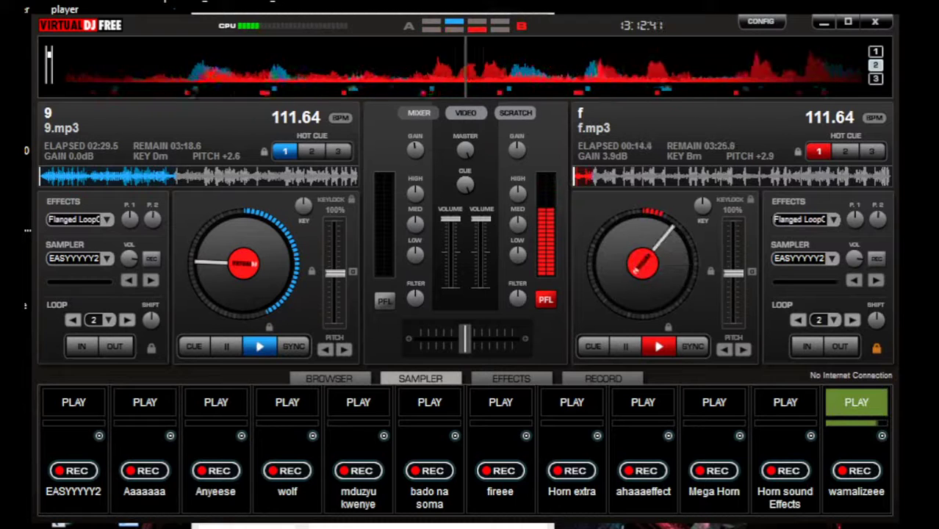
# Play the Horn extra and EASYYYYY2 samples and restart deck 2's track from cue 1.
pyautogui.click(572, 401)
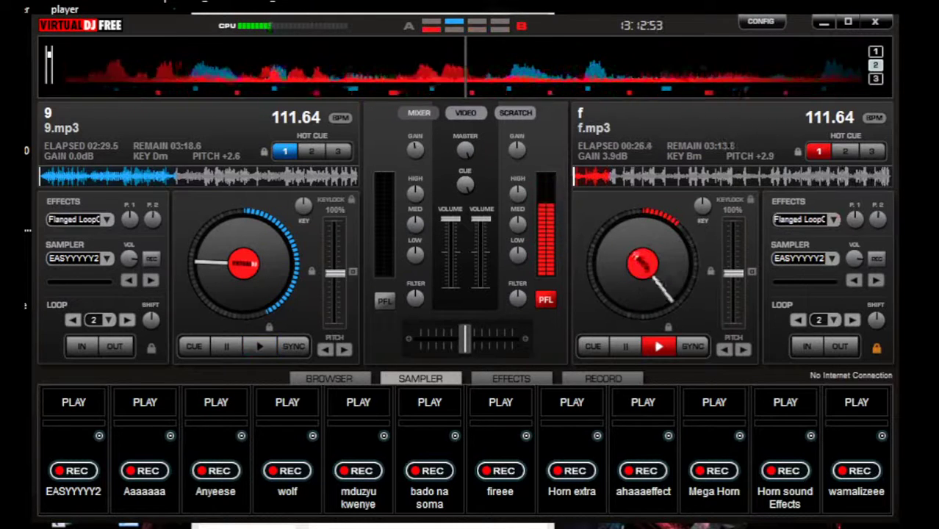
pyautogui.press('F1')
pyautogui.press('1')
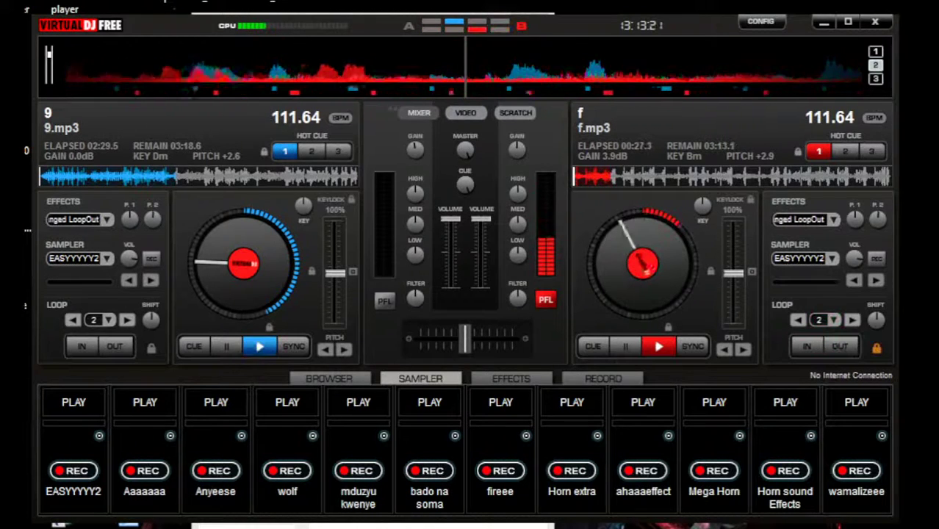
# Try KATUNGWA NO 11 (7) on deck 1, load KATUNGWA NO 11 (5) in its place, and return to VirtualDJ.
pyautogui.hotkey('alt', 'Tab')
pyautogui.click(402, 293)
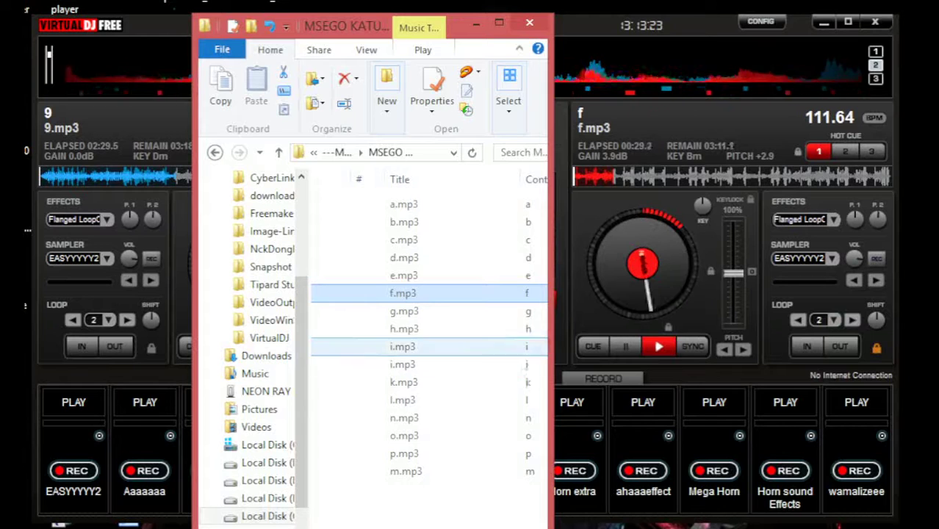
pyautogui.click(403, 293)
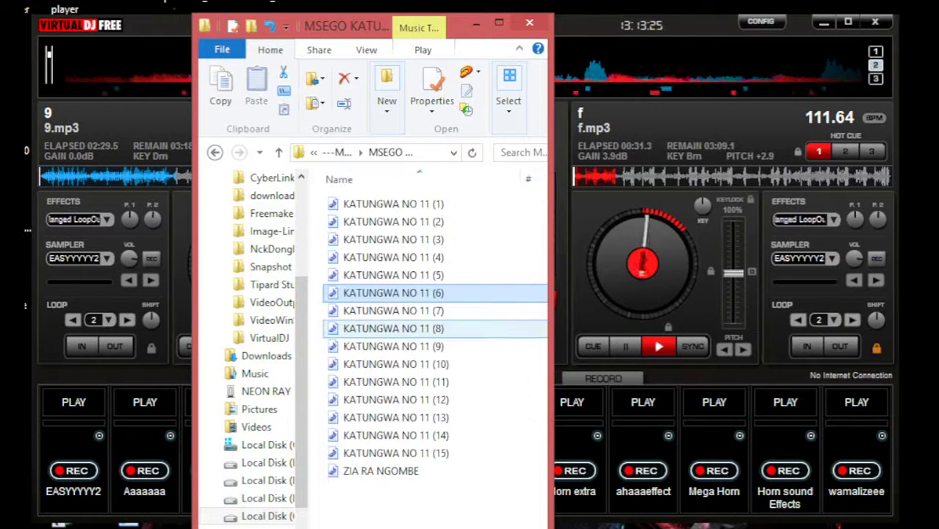
pyautogui.moveTo(393, 310); pyautogui.dragTo(253, 305)
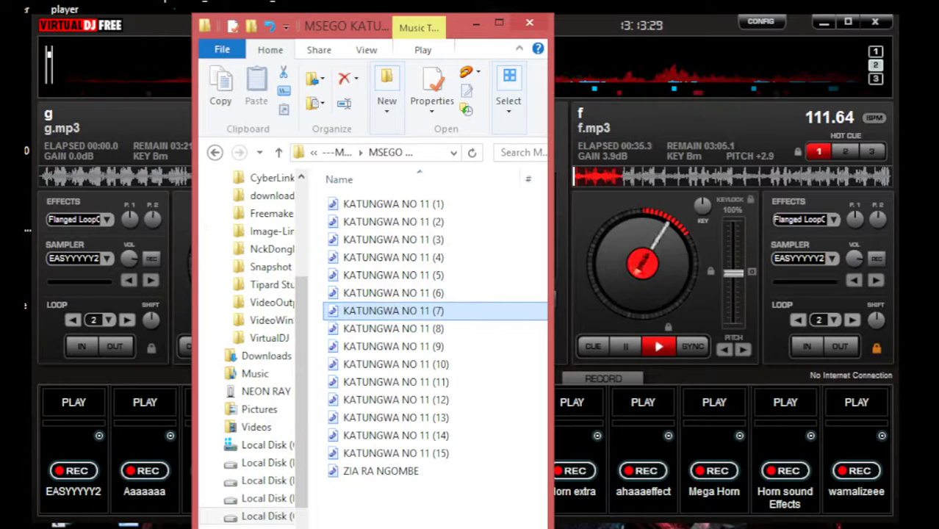
pyautogui.moveTo(346, 26); pyautogui.dragTo(346, 149)
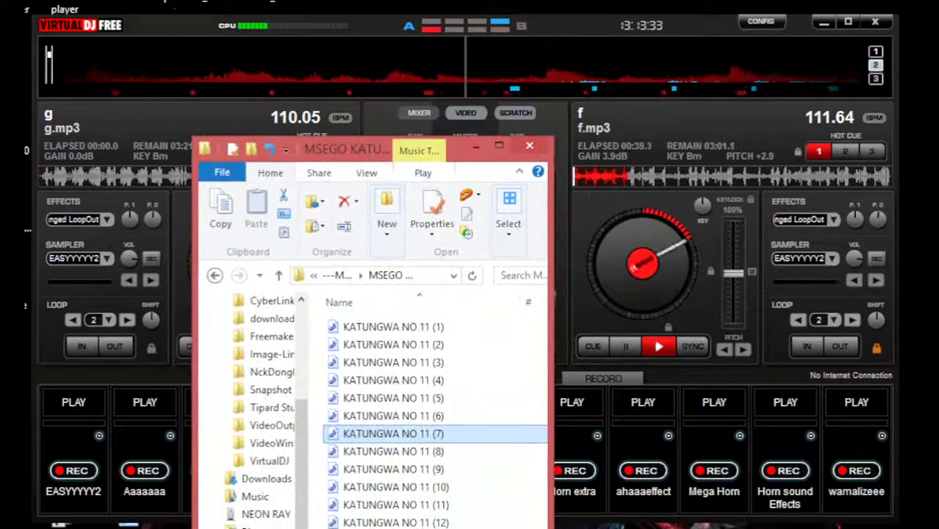
pyautogui.moveTo(393, 397); pyautogui.dragTo(132, 272)
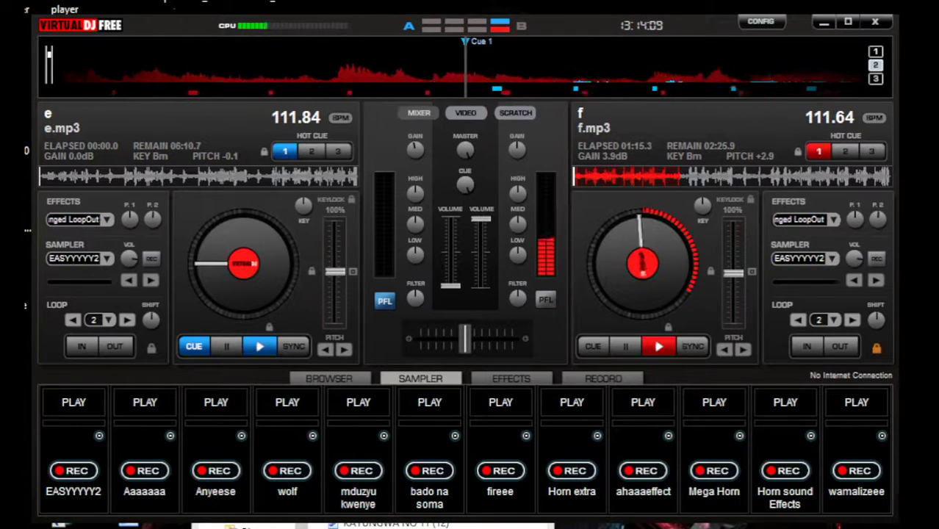
# Play the mduzyu kwenye and Mega Horn samples while bringing in deck 1's track at full volume and fading deck 2 out.
pyautogui.press('F5')
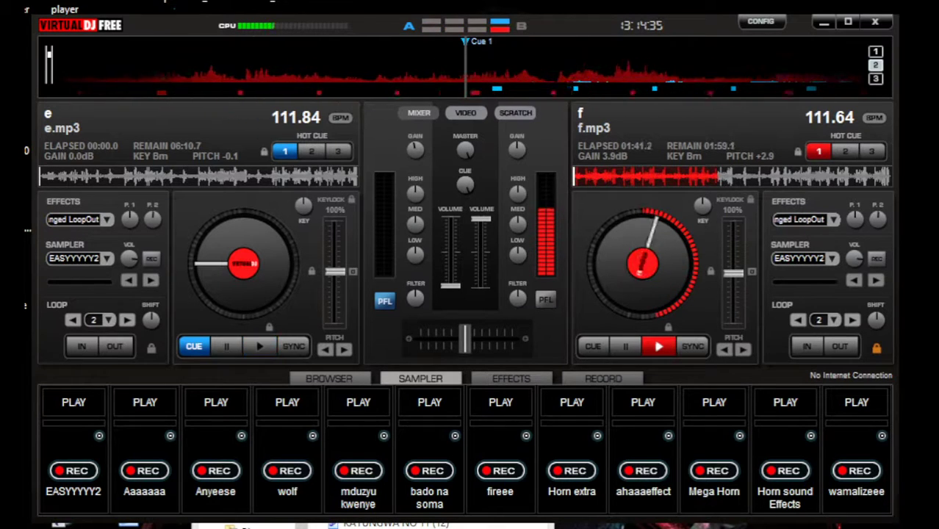
pyautogui.click(713, 402)
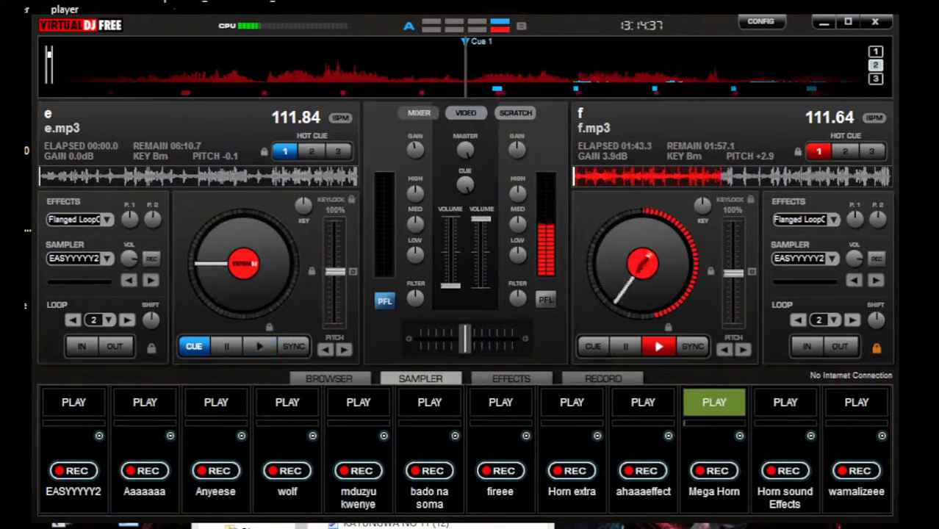
pyautogui.click(259, 346)
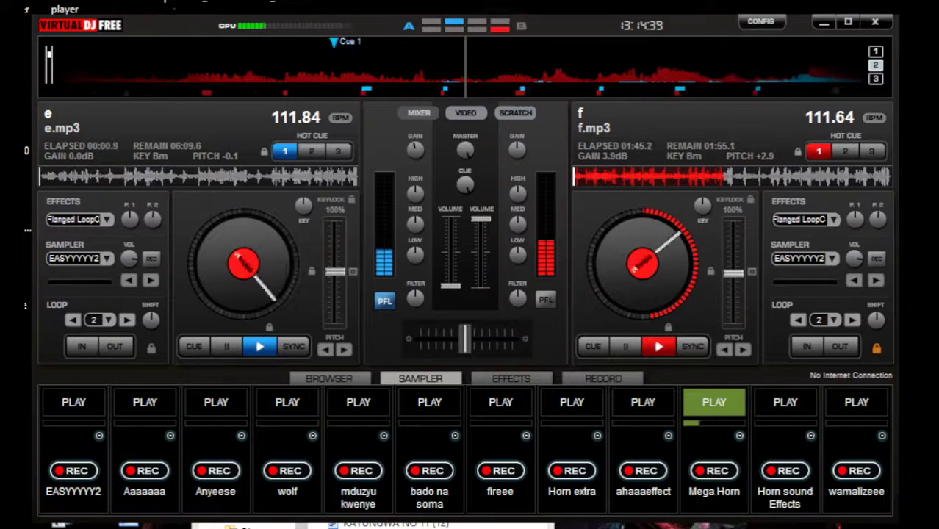
pyautogui.moveTo(450, 285); pyautogui.dragTo(450, 218)
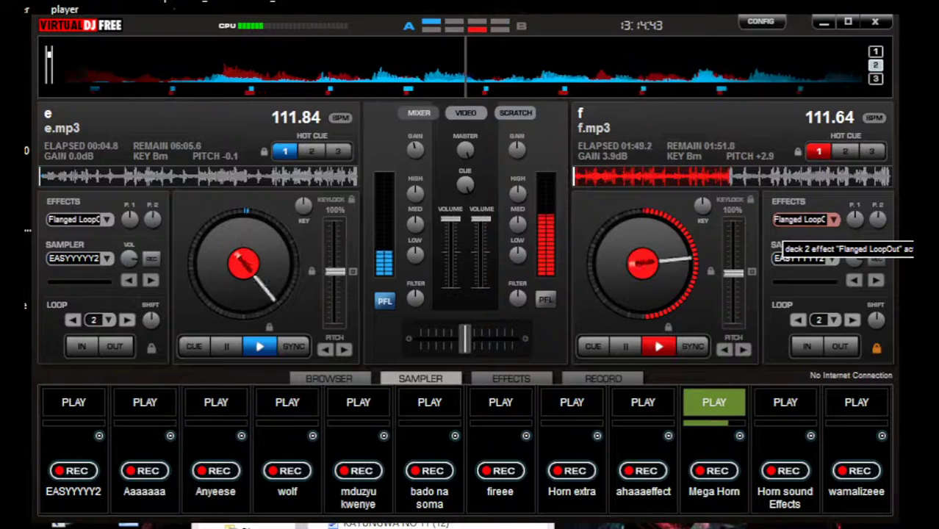
pyautogui.moveTo(482, 218); pyautogui.dragTo(481, 252)
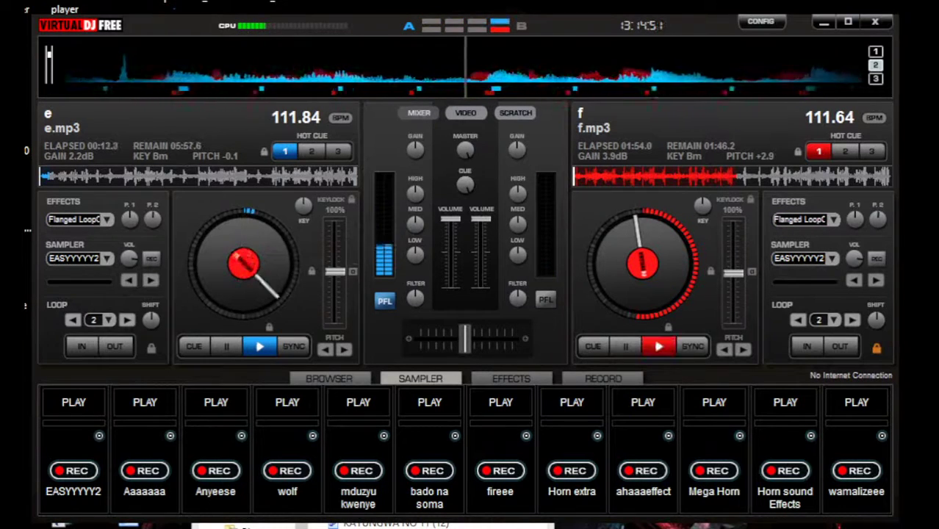
# Check the track folder, return to VirtualDJ, and play the ahaaaeffect and Aaaaaaa samples over deck 1's track.
pyautogui.hotkey('alt', 'Tab')
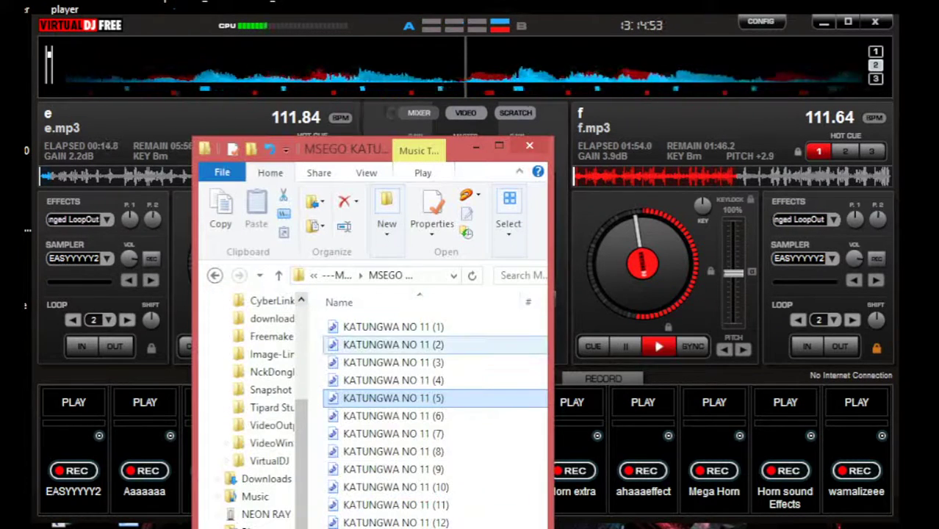
pyautogui.click(641, 405)
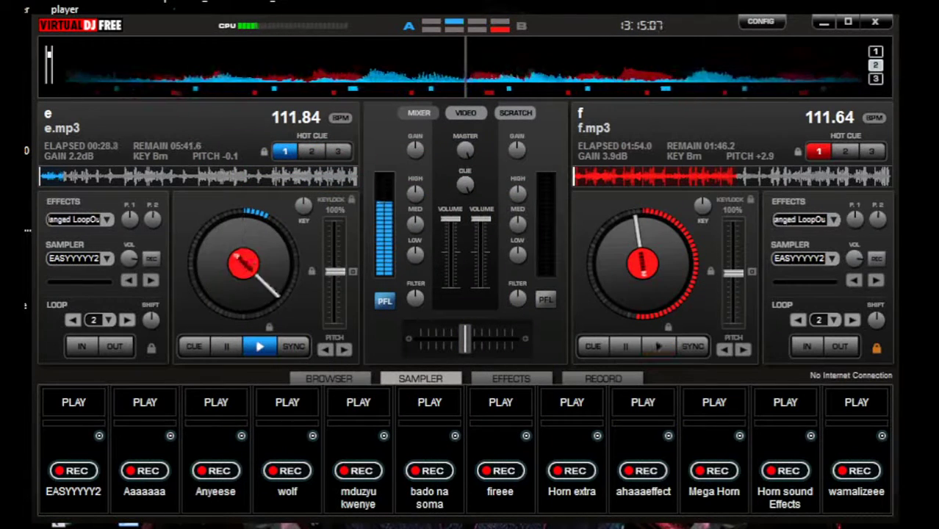
pyautogui.click(151, 404)
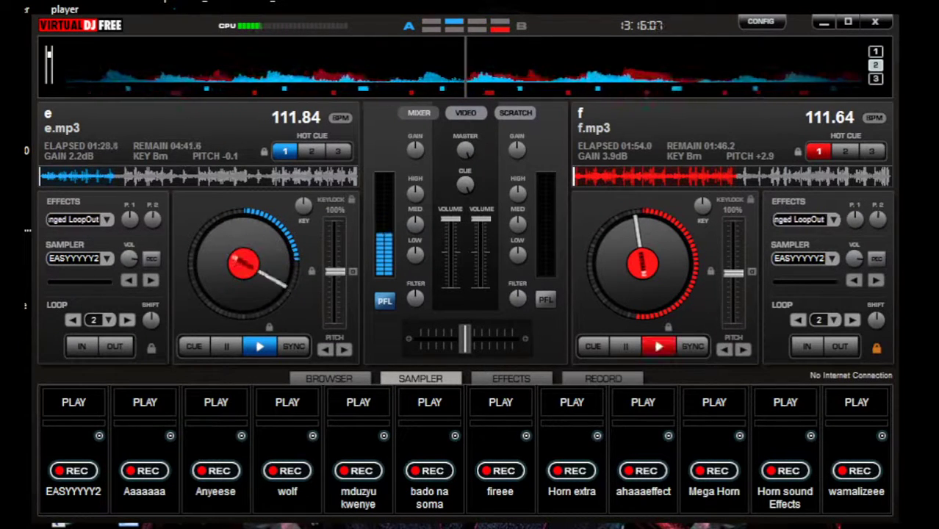
pyautogui.click(642, 402)
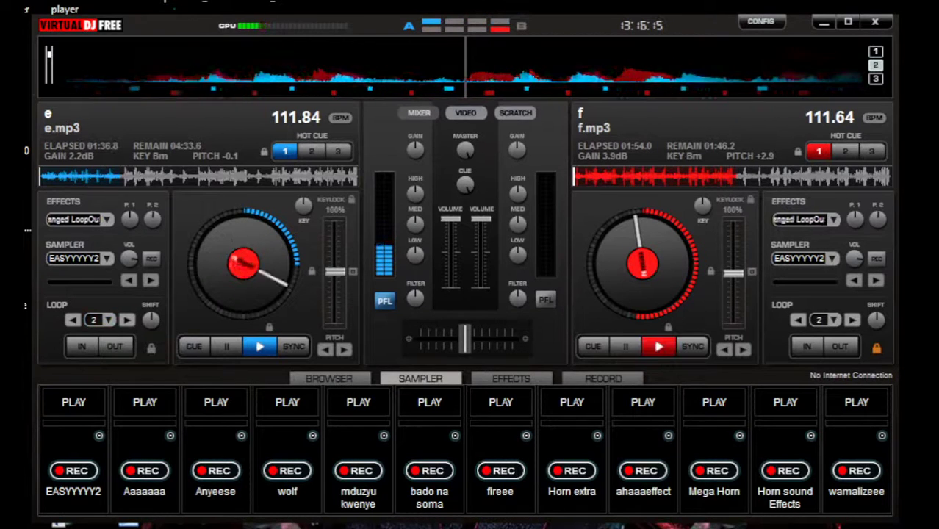
# Play the Horn sound Effects sample and the Horn extra sample over deck 1's track.
pyautogui.press('F11')
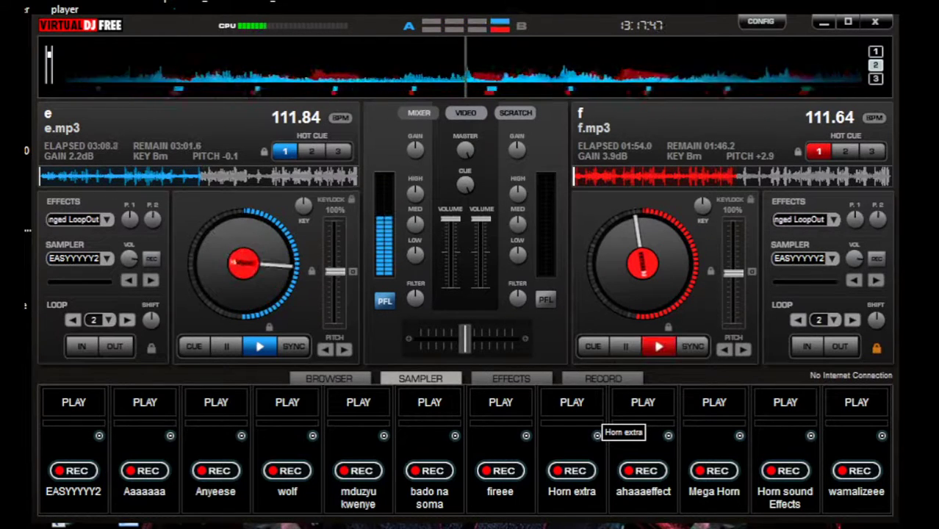
pyautogui.press('space')
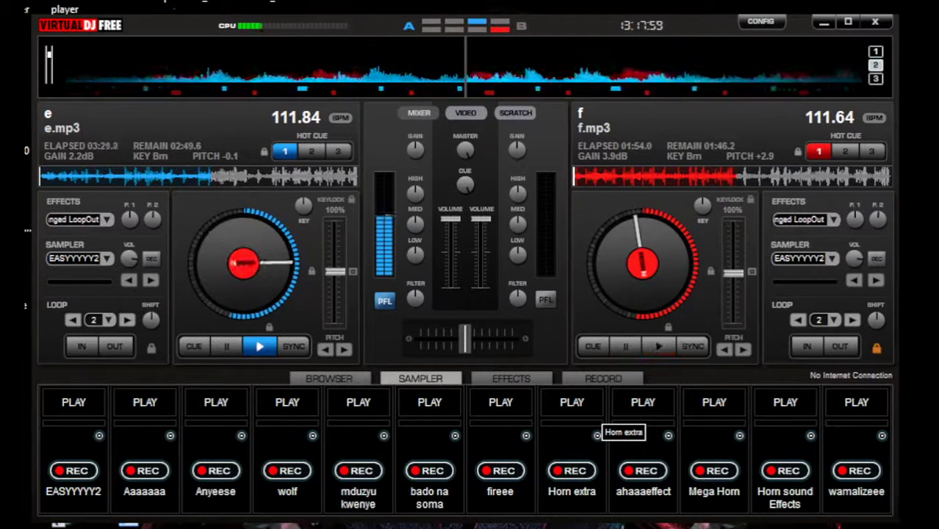
pyautogui.click(597, 412)
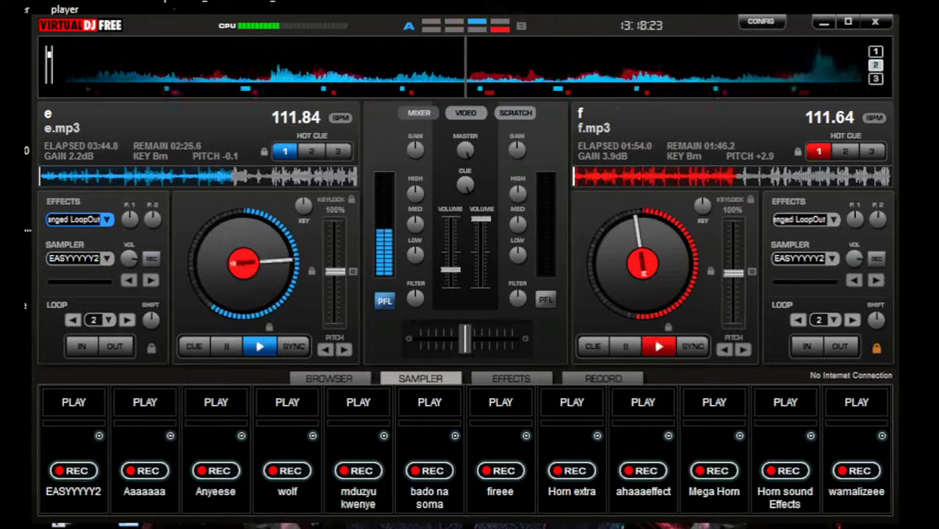
pyautogui.click(579, 410)
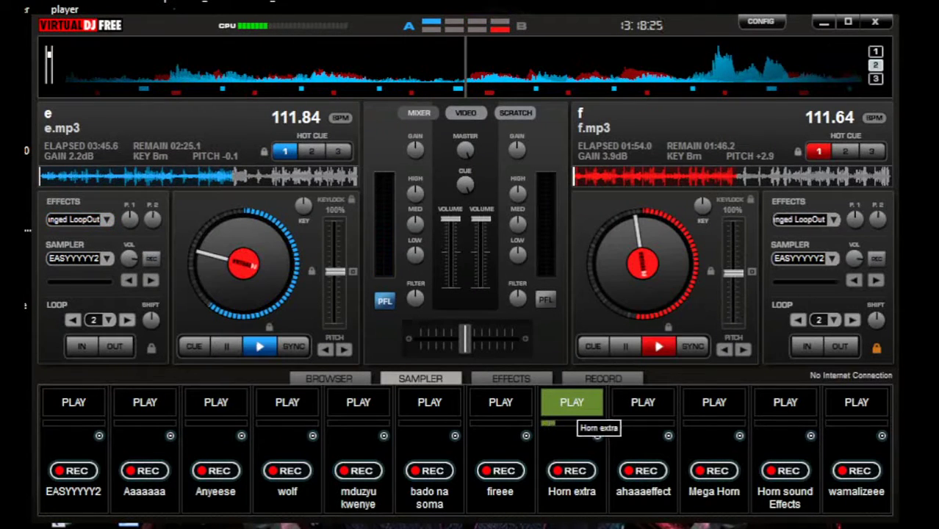